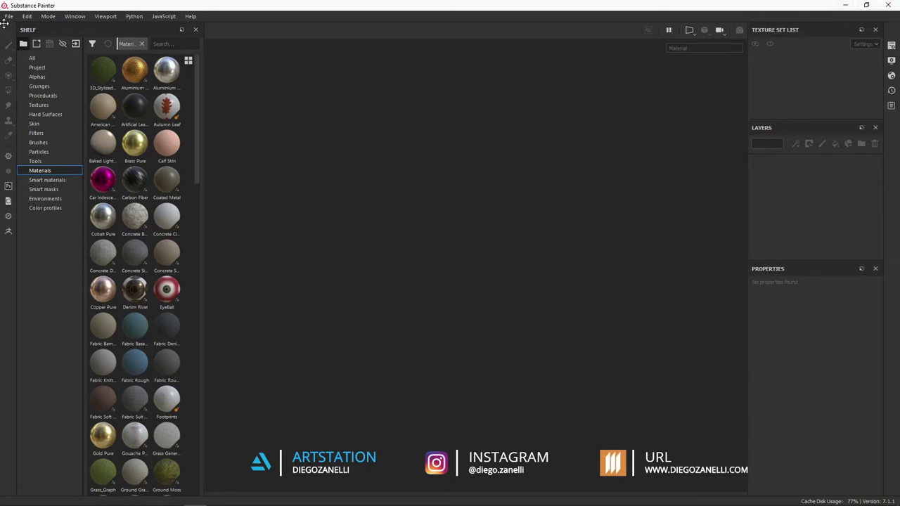
- Create a 4096-resolution project from prueba_hardsurface1_lowpoly.fbx and orbit around the loaded mesh
{"action": "left_click", "coordinate": [9, 16]}
{"action": "left_click", "coordinate": [13, 28]}
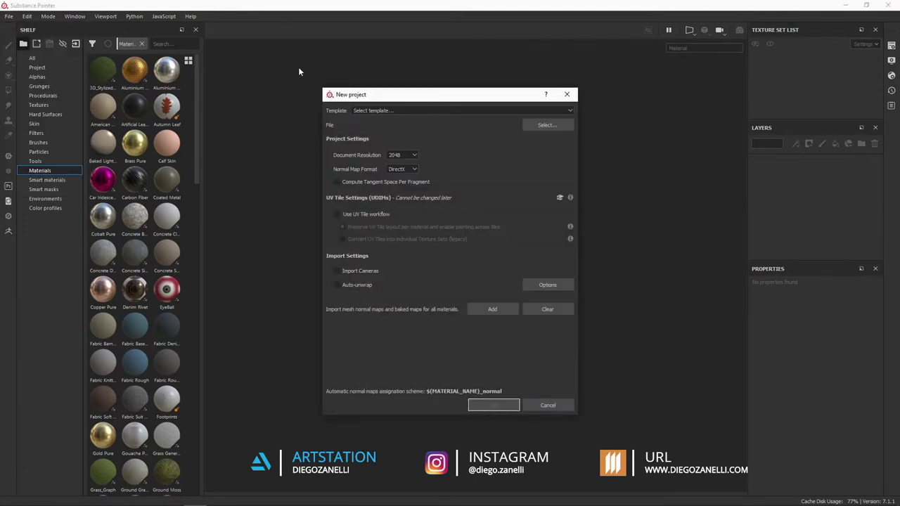
{"action": "left_click", "coordinate": [405, 158]}
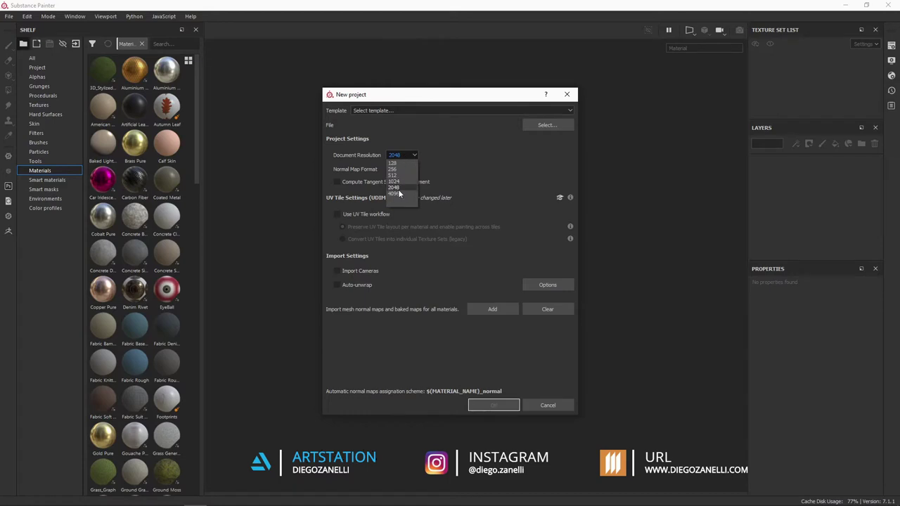
{"action": "left_click", "coordinate": [399, 194]}
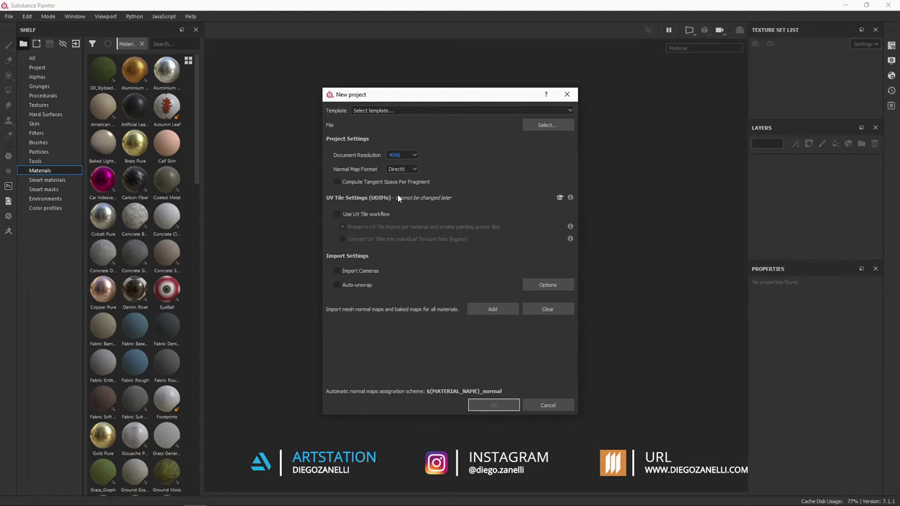
{"action": "left_click", "coordinate": [553, 128]}
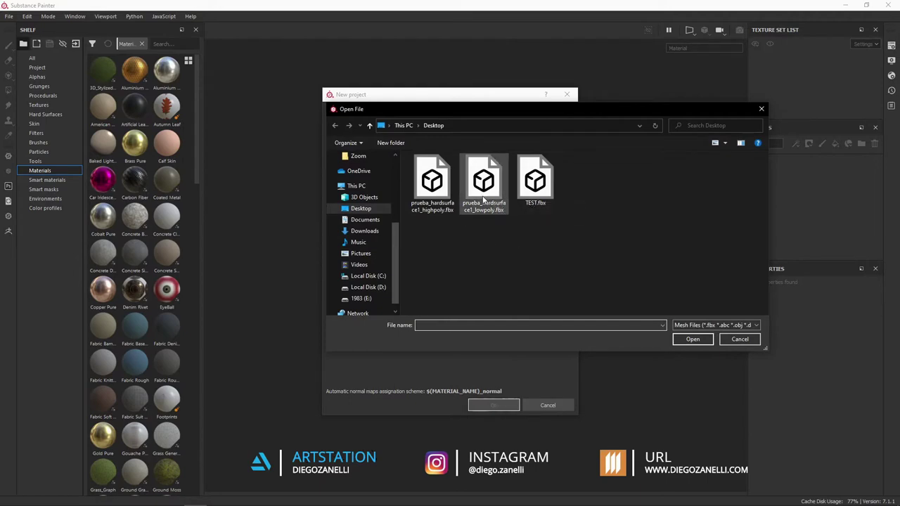
{"action": "double_click", "coordinate": [483, 200]}
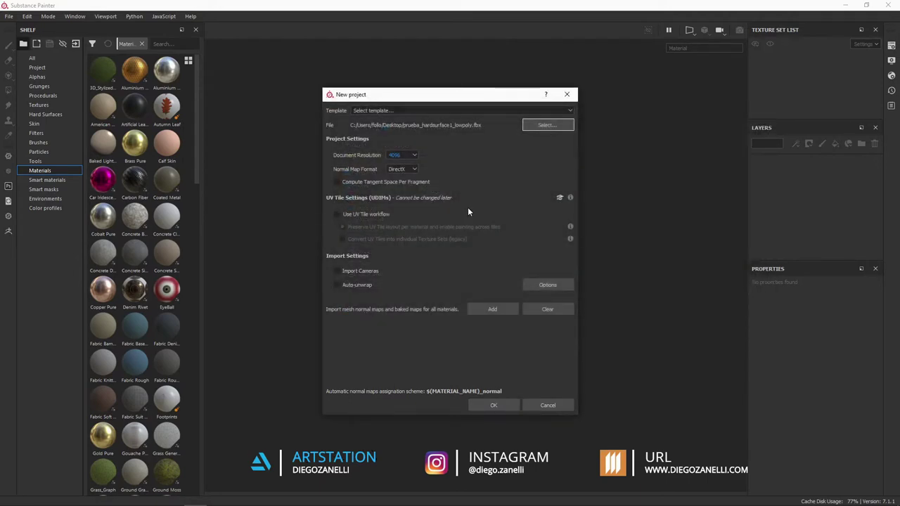
{"action": "left_click", "coordinate": [495, 404]}
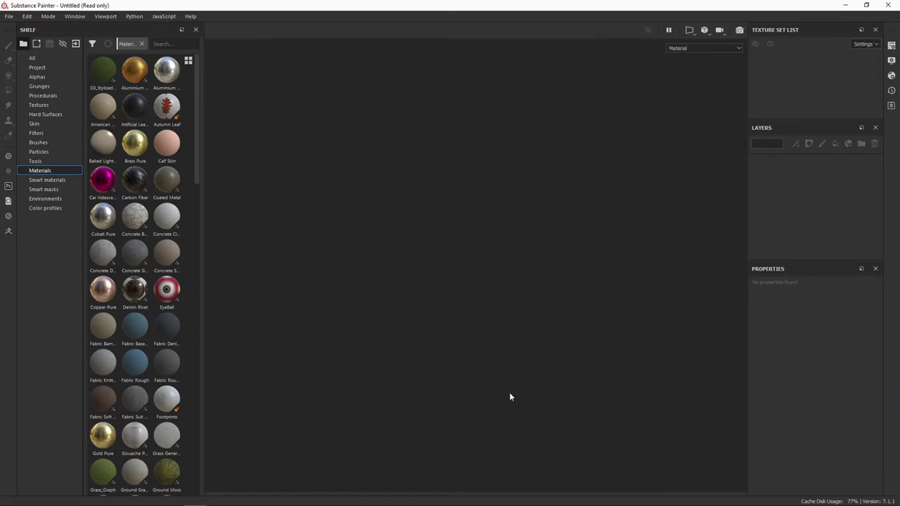
{"action": "mouse_move", "coordinate": [478, 285]}
{"action": "left_mouse_down", "text": "alt"}
{"action": "mouse_move", "coordinate": [468, 272]}
{"action": "mouse_move", "coordinate": [546, 274]}
{"action": "left_mouse_up", "text": "alt"}
{"action": "right_click_drag", "start_coordinate": [546, 276], "coordinate": [431, 302], "text": "shift"}
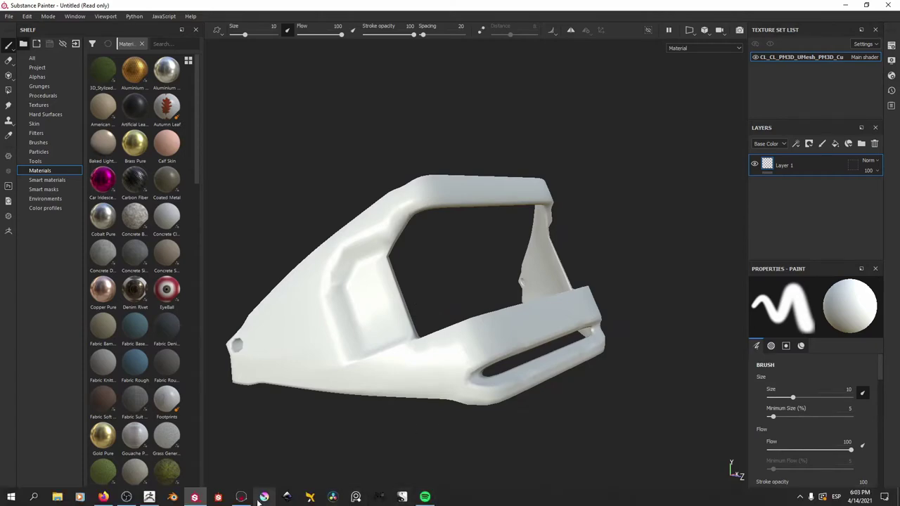
- Bring Marmoset Toolbag forward and show the bake scene's Render settings
{"action": "left_click", "coordinate": [241, 497]}
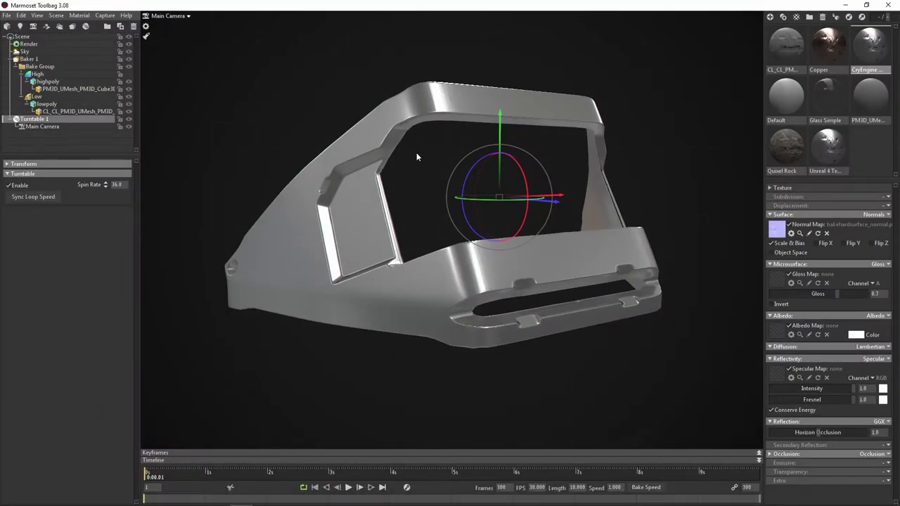
{"action": "left_click", "coordinate": [145, 28]}
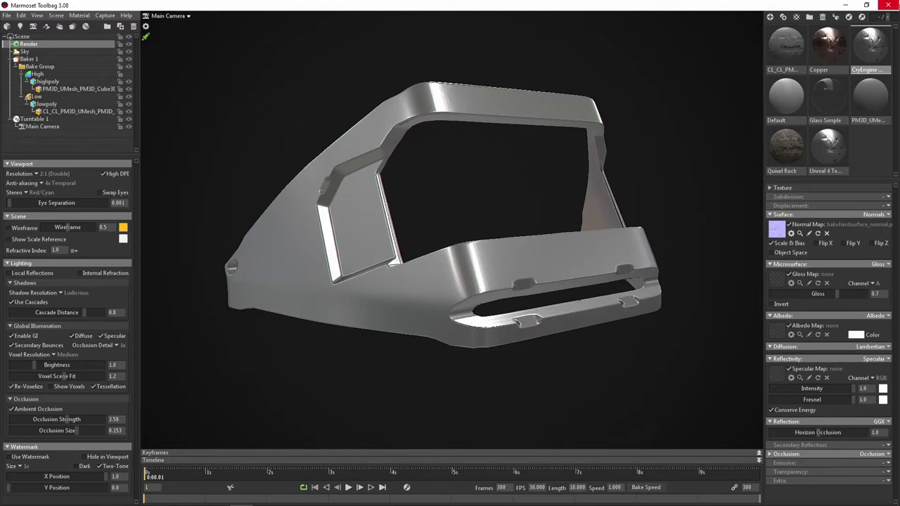
- Back in Substance Painter, open Bake Mesh Maps from the Texture Set Settings' Mesh Maps section
{"action": "left_click", "coordinate": [845, 5]}
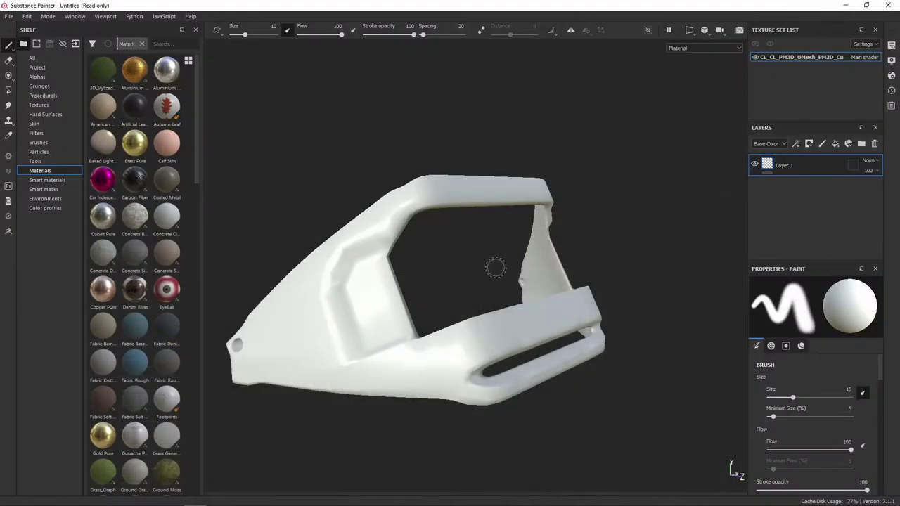
{"action": "left_click_drag", "start_coordinate": [494, 265], "coordinate": [489, 222], "text": "alt"}
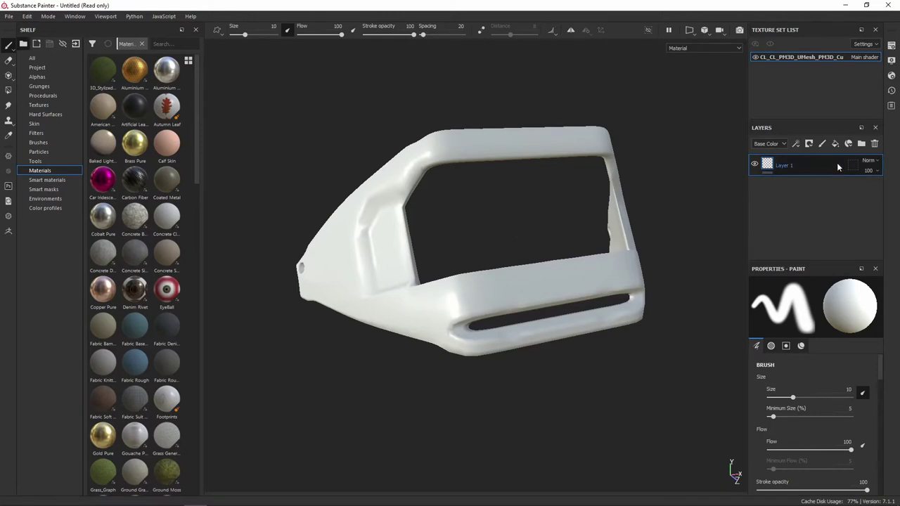
{"action": "left_click", "coordinate": [890, 45]}
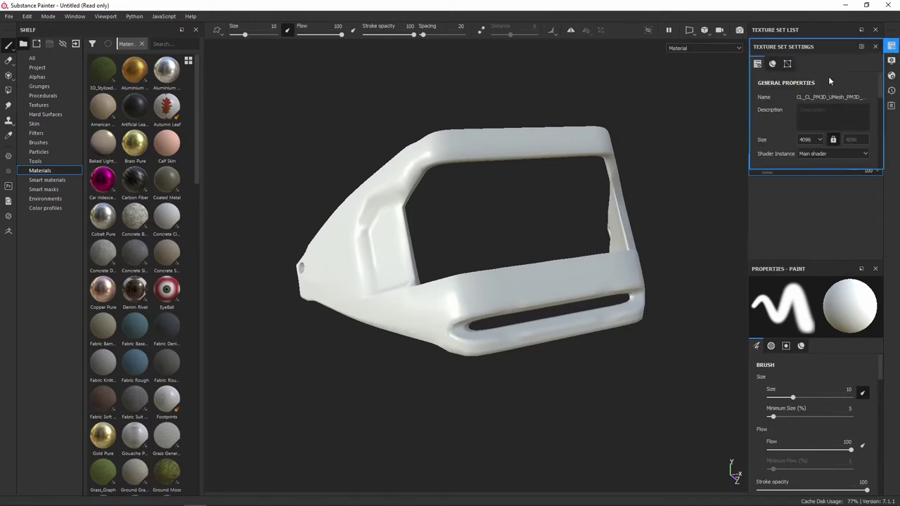
{"action": "scroll", "coordinate": [827, 79], "scroll_direction": "down", "scroll_amount": 2}
{"action": "scroll", "coordinate": [829, 96], "scroll_direction": "down", "scroll_amount": 2}
{"action": "scroll", "coordinate": [826, 106], "scroll_direction": "down", "scroll_amount": 2}
{"action": "scroll", "coordinate": [821, 123], "scroll_direction": "down", "scroll_amount": 2}
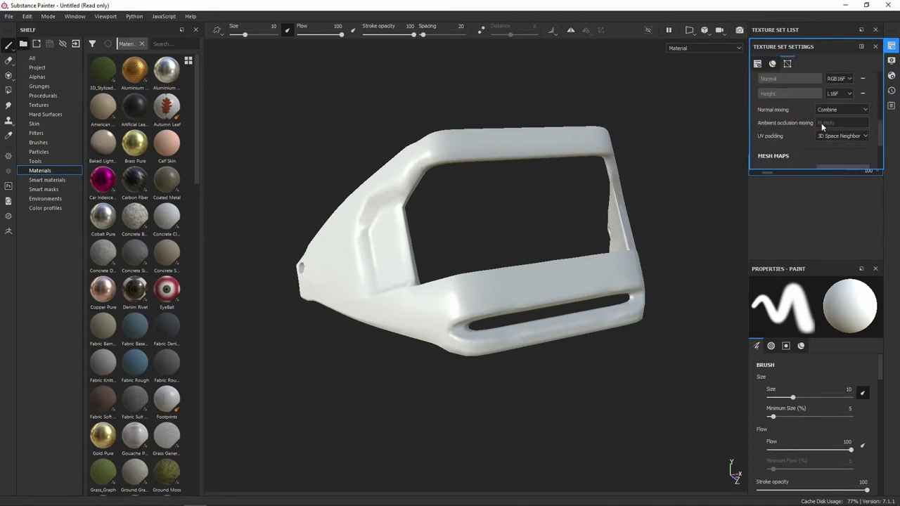
{"action": "scroll", "coordinate": [821, 123], "scroll_direction": "down", "scroll_amount": 2}
{"action": "left_click", "coordinate": [834, 143]}
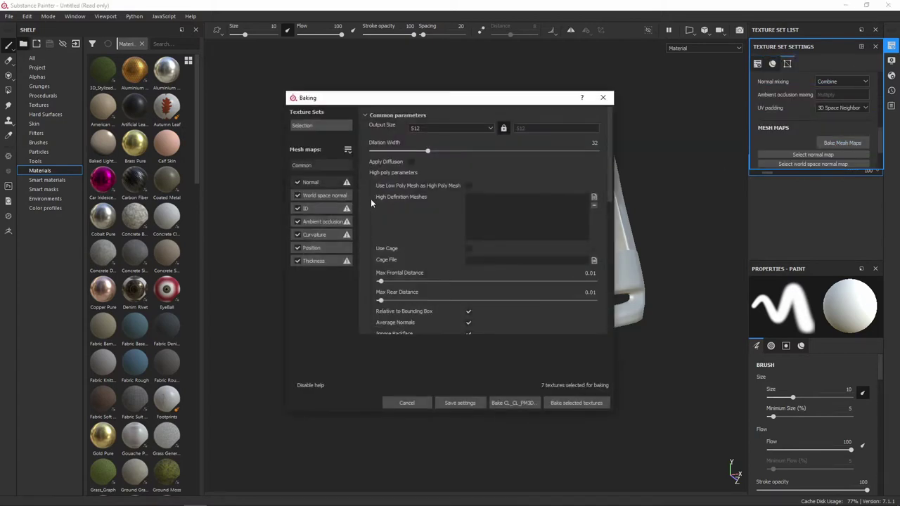
- Set bake output size to 4096 and add prueba_hardsurface1_highpoly.fbx as the high-definition mesh
{"action": "left_click", "coordinate": [463, 129]}
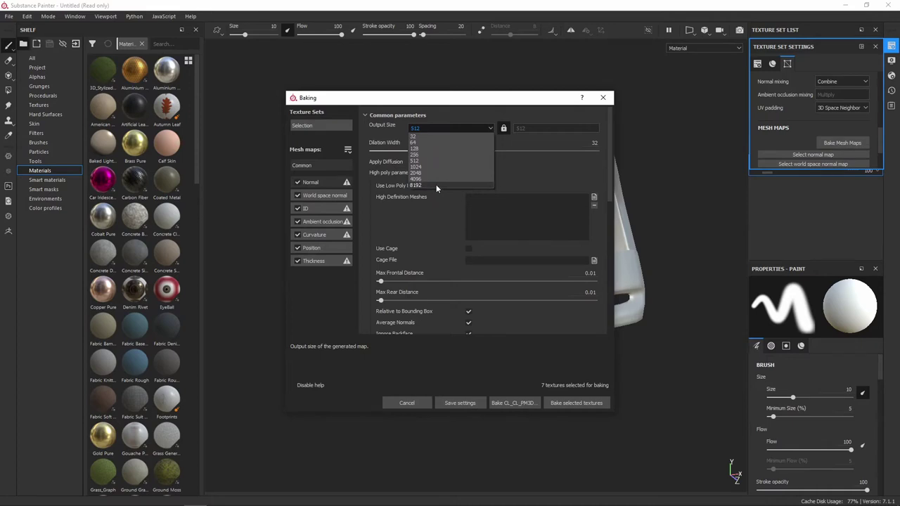
{"action": "left_click", "coordinate": [433, 179]}
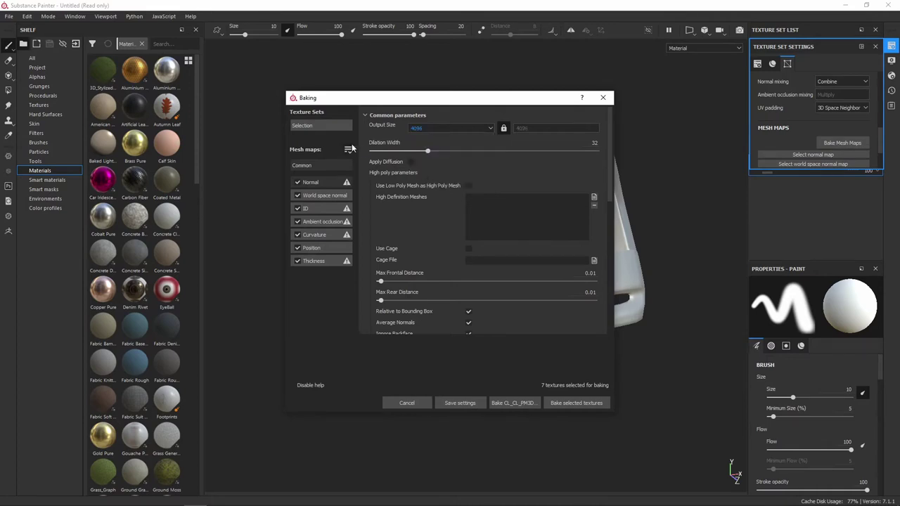
{"action": "left_click", "coordinate": [593, 198]}
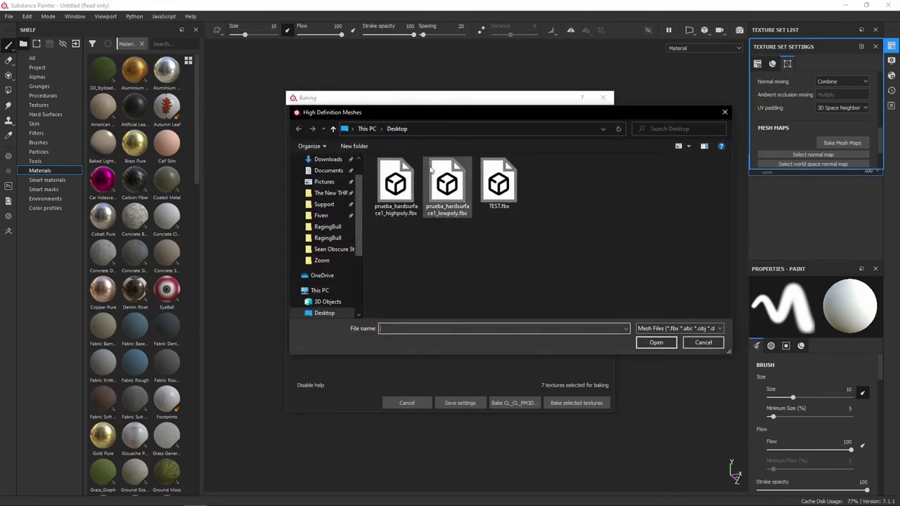
{"action": "double_click", "coordinate": [399, 184]}
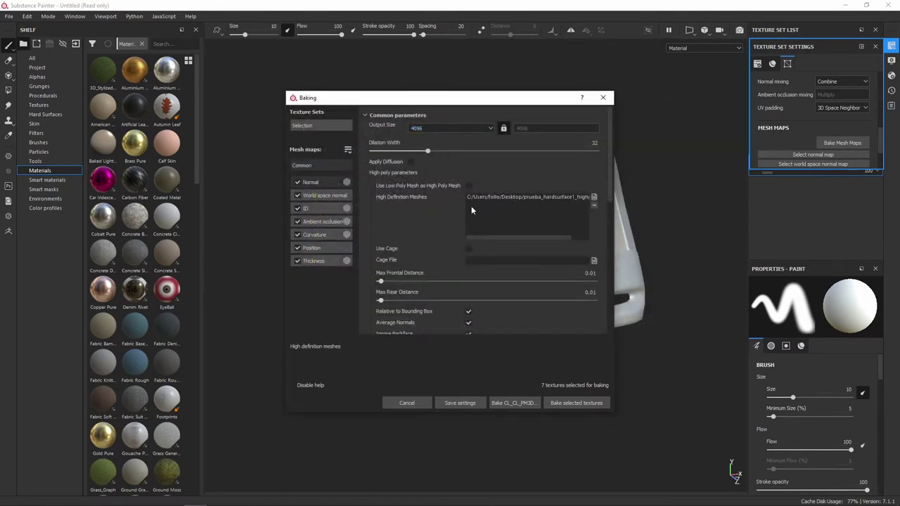
{"action": "mouse_move", "coordinate": [400, 152]}
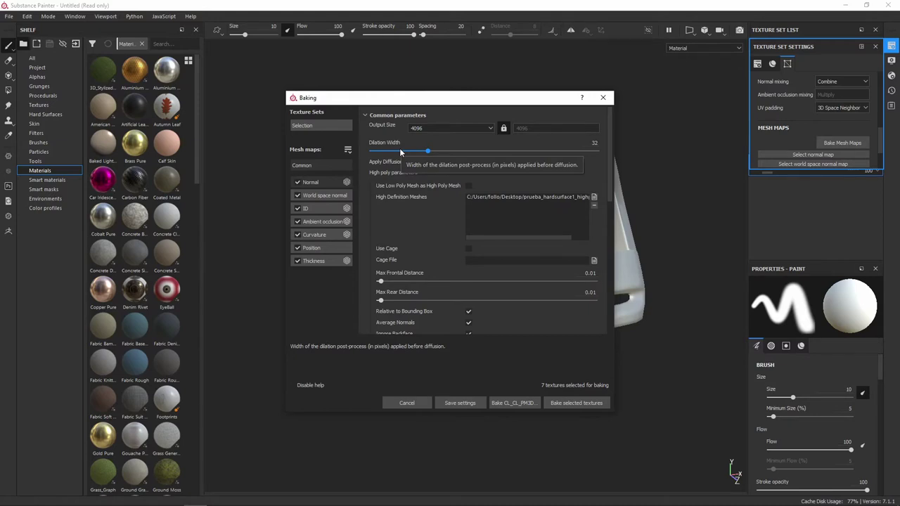
{"action": "mouse_move", "coordinate": [430, 104]}
{"action": "left_mouse_down"}
{"action": "mouse_move", "coordinate": [264, 89]}
{"action": "mouse_move", "coordinate": [238, 112]}
{"action": "left_mouse_up"}
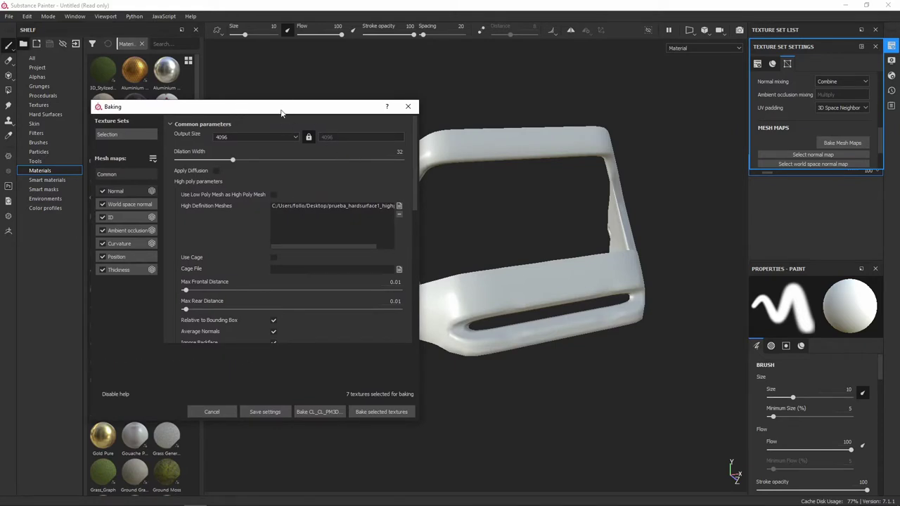
{"action": "left_click_drag", "start_coordinate": [281, 112], "coordinate": [557, 98]}
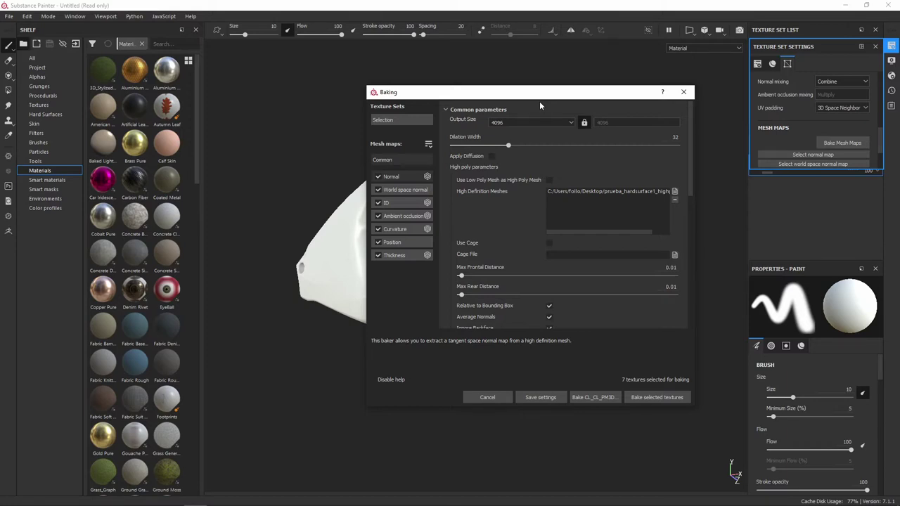
- Choose an Antialiasing subsampling level in the bake settings
{"action": "scroll", "coordinate": [525, 232], "scroll_direction": "down", "scroll_amount": 2}
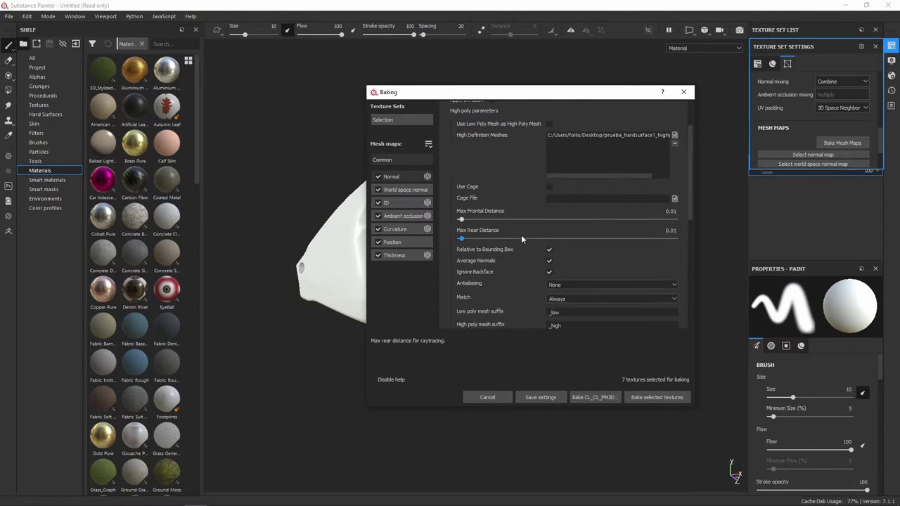
{"action": "scroll", "coordinate": [519, 237], "scroll_direction": "down", "scroll_amount": 2}
{"action": "left_click", "coordinate": [571, 228]}
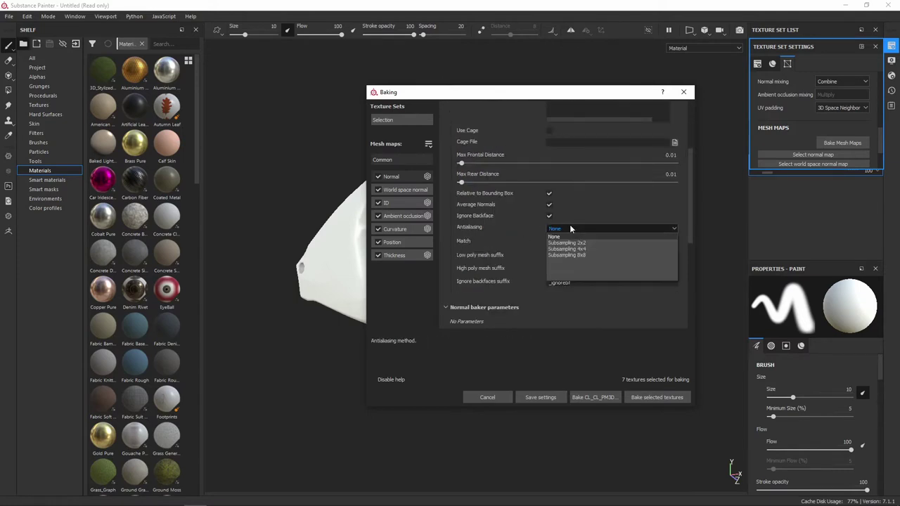
{"action": "left_click", "coordinate": [571, 255]}
{"action": "scroll", "coordinate": [520, 261], "scroll_direction": "up", "scroll_amount": 3}
{"action": "scroll", "coordinate": [522, 261], "scroll_direction": "up", "scroll_amount": 1}
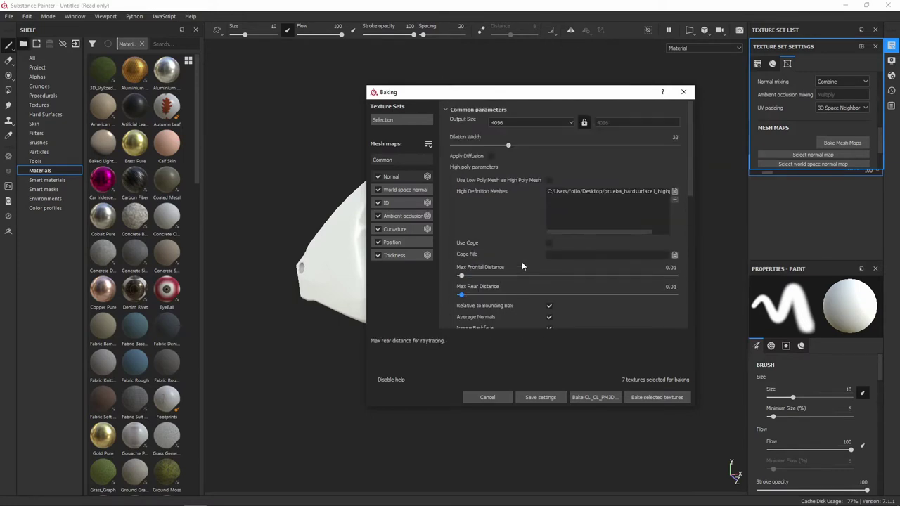
- Bake the seven selected mesh maps, moving the progress window aside while it runs
{"action": "left_click", "coordinate": [652, 398]}
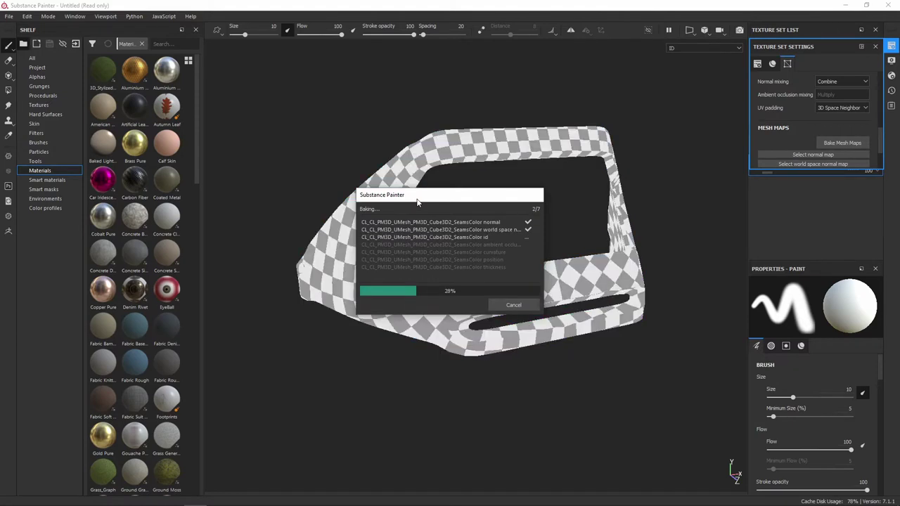
{"action": "left_click_drag", "start_coordinate": [417, 202], "coordinate": [149, 112]}
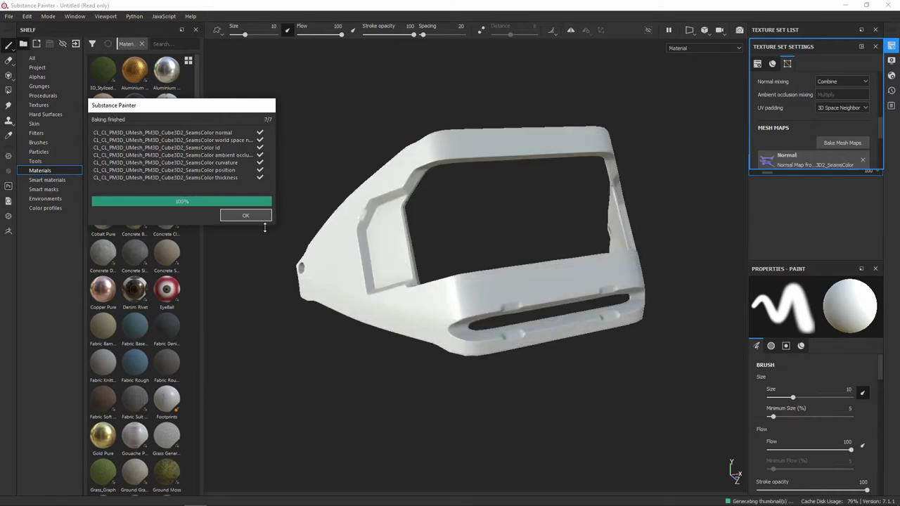
- Dismiss the bake report and orbit and zoom to inspect the frame's baked bevels and left ledge
{"action": "left_click", "coordinate": [236, 213]}
{"action": "mouse_move", "coordinate": [480, 204]}
{"action": "left_mouse_down", "text": "alt"}
{"action": "mouse_move", "coordinate": [488, 180]}
{"action": "mouse_move", "coordinate": [475, 112]}
{"action": "mouse_move", "coordinate": [547, 183]}
{"action": "mouse_move", "coordinate": [693, 170]}
{"action": "mouse_move", "coordinate": [766, 193]}
{"action": "mouse_move", "coordinate": [665, 229]}
{"action": "mouse_move", "coordinate": [473, 155]}
{"action": "mouse_move", "coordinate": [518, 169]}
{"action": "mouse_move", "coordinate": [536, 201]}
{"action": "mouse_move", "coordinate": [506, 244]}
{"action": "mouse_move", "coordinate": [422, 288]}
{"action": "mouse_move", "coordinate": [394, 271]}
{"action": "mouse_move", "coordinate": [416, 343]}
{"action": "mouse_move", "coordinate": [490, 241]}
{"action": "mouse_move", "coordinate": [508, 195]}
{"action": "mouse_move", "coordinate": [508, 274]}
{"action": "mouse_move", "coordinate": [482, 234]}
{"action": "mouse_move", "coordinate": [452, 288]}
{"action": "left_mouse_up", "text": "alt"}
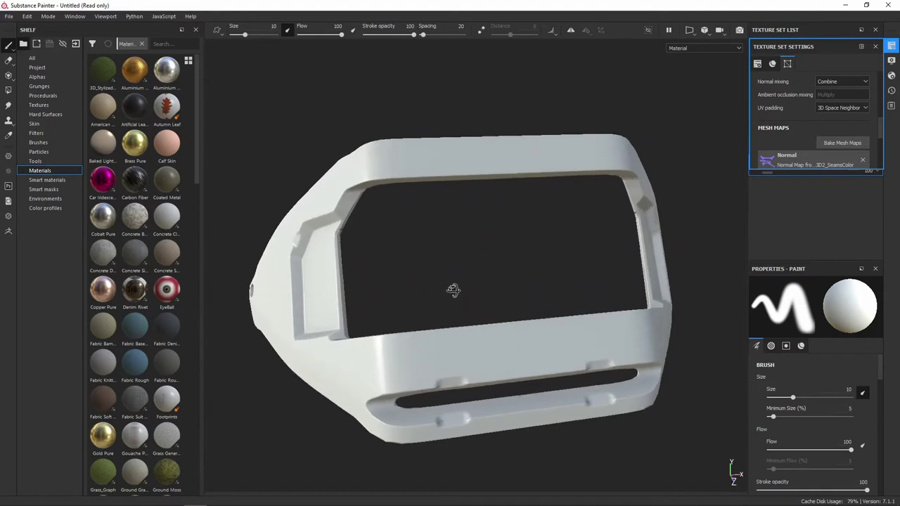
{"action": "scroll", "coordinate": [369, 291], "scroll_direction": "up", "scroll_amount": 2}
{"action": "mouse_move", "coordinate": [369, 291]}
{"action": "left_mouse_down", "text": "alt"}
{"action": "mouse_move", "coordinate": [382, 275]}
{"action": "mouse_move", "coordinate": [501, 291]}
{"action": "left_mouse_up", "text": "alt"}
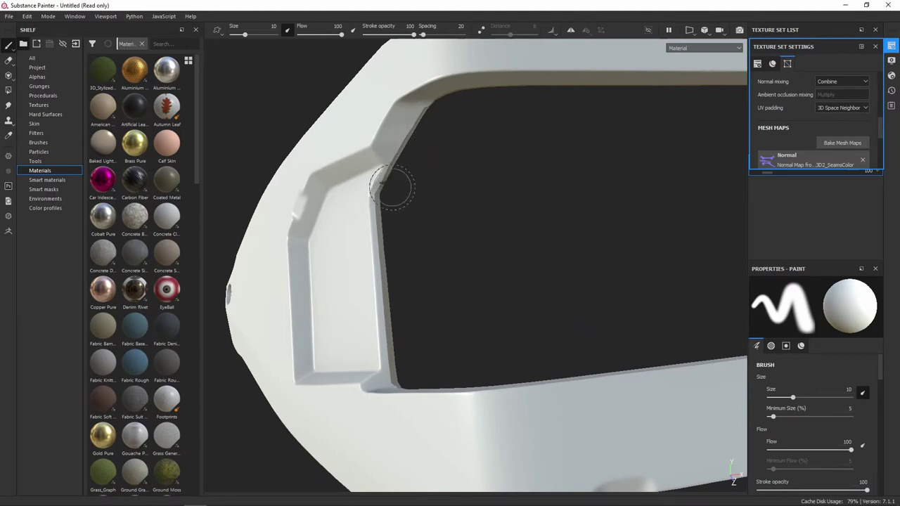
{"action": "mouse_move", "coordinate": [393, 187]}
{"action": "left_mouse_down", "text": "alt"}
{"action": "mouse_move", "coordinate": [474, 155]}
{"action": "mouse_move", "coordinate": [553, 250]}
{"action": "mouse_move", "coordinate": [712, 84]}
{"action": "left_mouse_up", "text": "alt"}
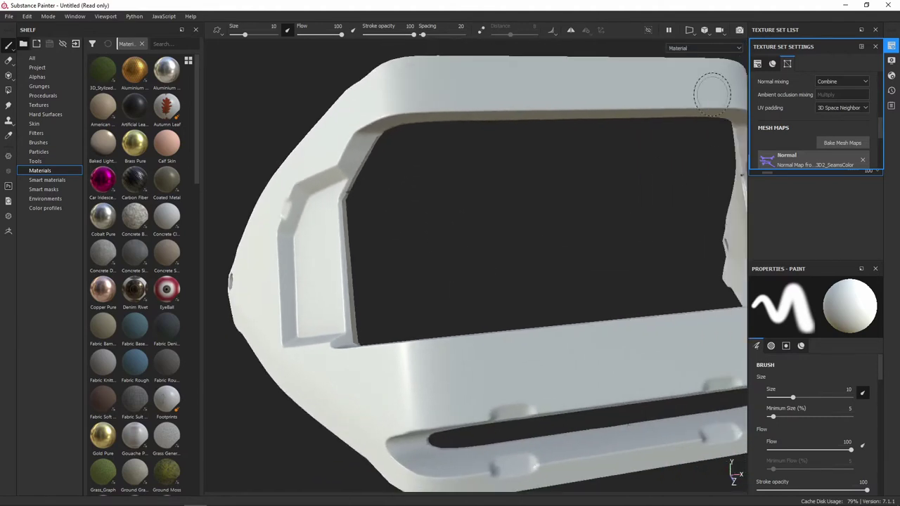
{"action": "left_click", "coordinate": [710, 46]}
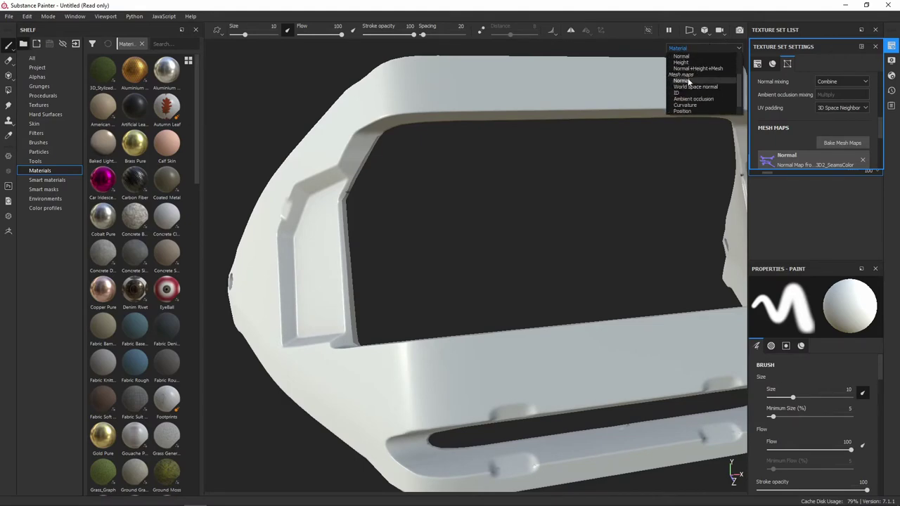
- View the Normal channel, inspect the upper-left window corner, then return to Marmoset Toolbag
{"action": "left_click", "coordinate": [681, 92]}
{"action": "mouse_move", "coordinate": [535, 238]}
{"action": "left_mouse_down", "text": "alt"}
{"action": "mouse_move", "coordinate": [473, 201]}
{"action": "mouse_move", "coordinate": [401, 207]}
{"action": "left_mouse_up", "text": "alt"}
{"action": "scroll", "coordinate": [444, 245], "scroll_direction": "up", "scroll_amount": 3}
{"action": "mouse_move", "coordinate": [444, 245]}
{"action": "left_mouse_down", "text": "alt"}
{"action": "mouse_move", "coordinate": [470, 298]}
{"action": "mouse_move", "coordinate": [476, 266]}
{"action": "left_mouse_up", "text": "alt"}
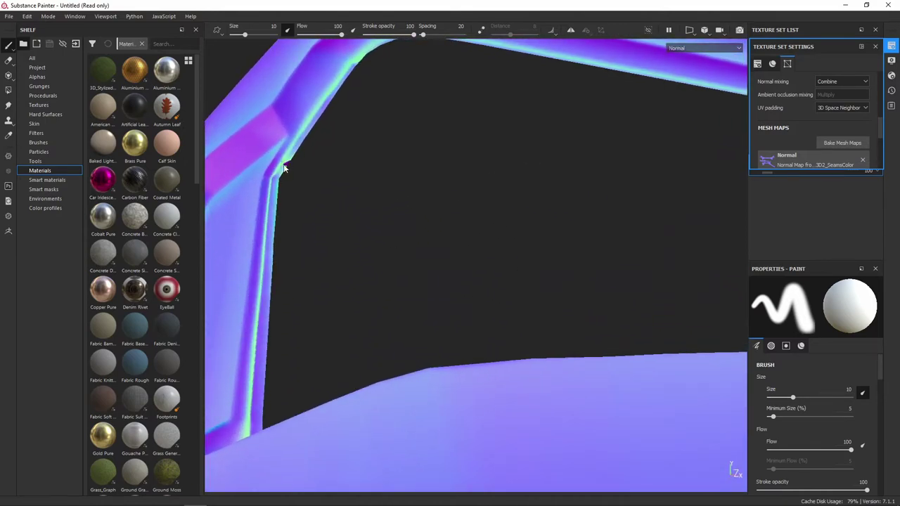
{"action": "scroll", "coordinate": [445, 142], "scroll_direction": "down", "scroll_amount": 5}
{"action": "mouse_move", "coordinate": [446, 143]}
{"action": "left_mouse_down", "text": "alt"}
{"action": "mouse_move", "coordinate": [583, 188]}
{"action": "mouse_move", "coordinate": [514, 183]}
{"action": "mouse_move", "coordinate": [494, 237]}
{"action": "mouse_move", "coordinate": [503, 246]}
{"action": "left_mouse_up", "text": "alt"}
{"action": "key", "text": "alt+Tab"}
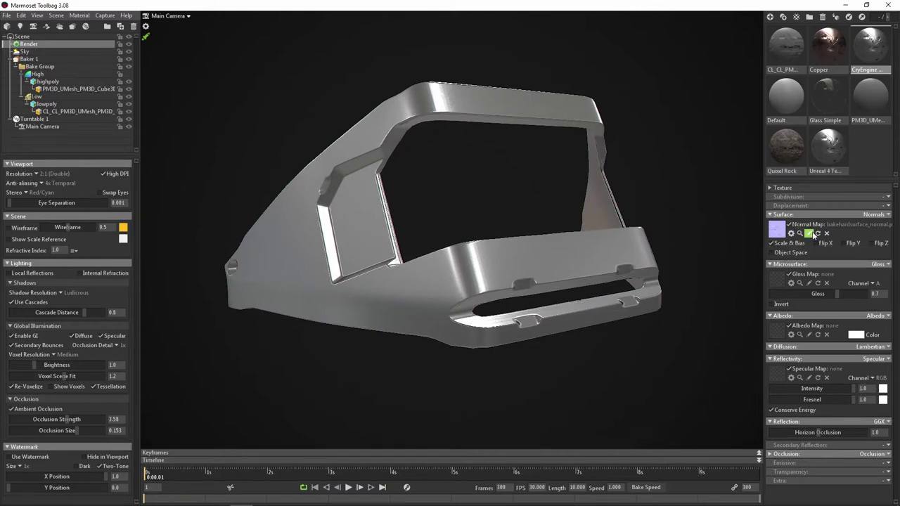
- Open the material's Normal Map slot image in Krita via its edit icon
{"action": "left_click", "coordinate": [809, 234]}
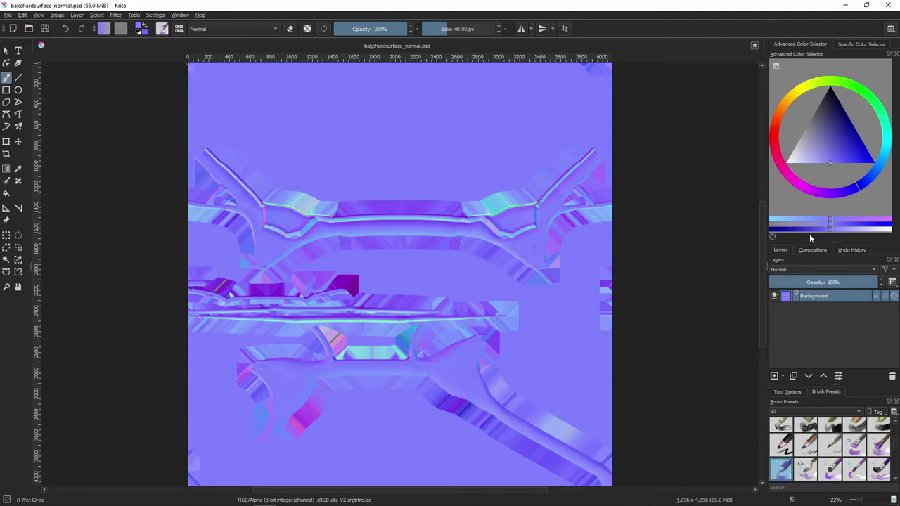
- Zoom in on the seam where the green and purple edge lines meet, and browse the Brush Presets
{"action": "key", "text": "plus"}
{"action": "key", "text": "plus"}
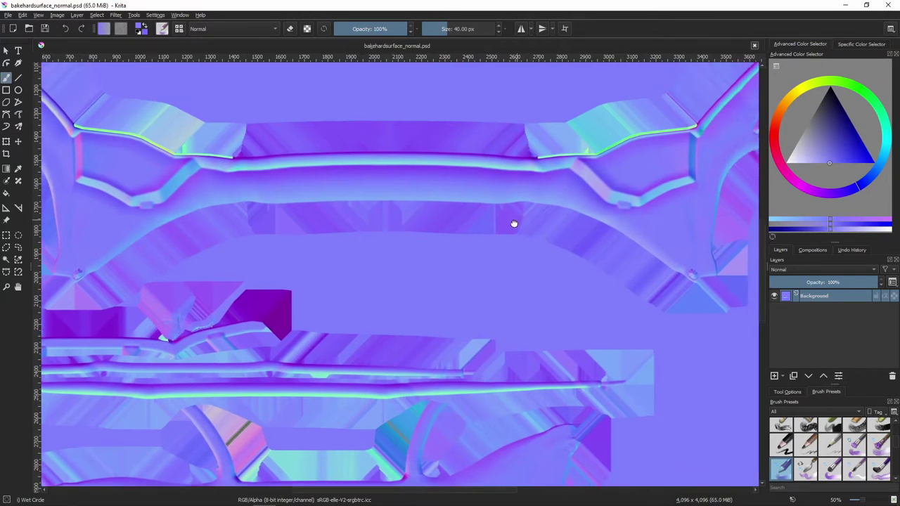
{"action": "middle_click_drag", "start_coordinate": [593, 190], "coordinate": [276, 256]}
{"action": "scroll", "coordinate": [418, 222], "scroll_direction": "up", "scroll_amount": 3}
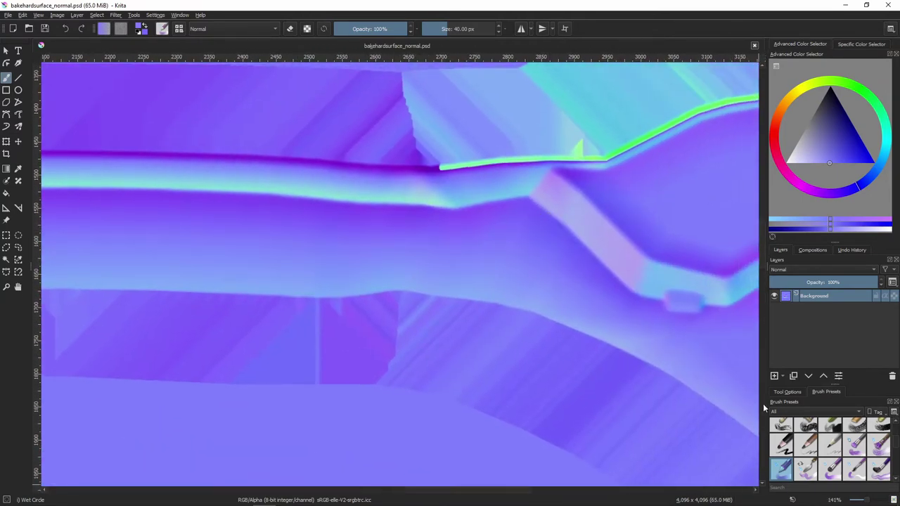
{"action": "scroll", "coordinate": [843, 456], "scroll_direction": "down", "scroll_amount": 1}
{"action": "scroll", "coordinate": [798, 467], "scroll_direction": "down", "scroll_amount": 1}
{"action": "scroll", "coordinate": [800, 461], "scroll_direction": "down", "scroll_amount": 1}
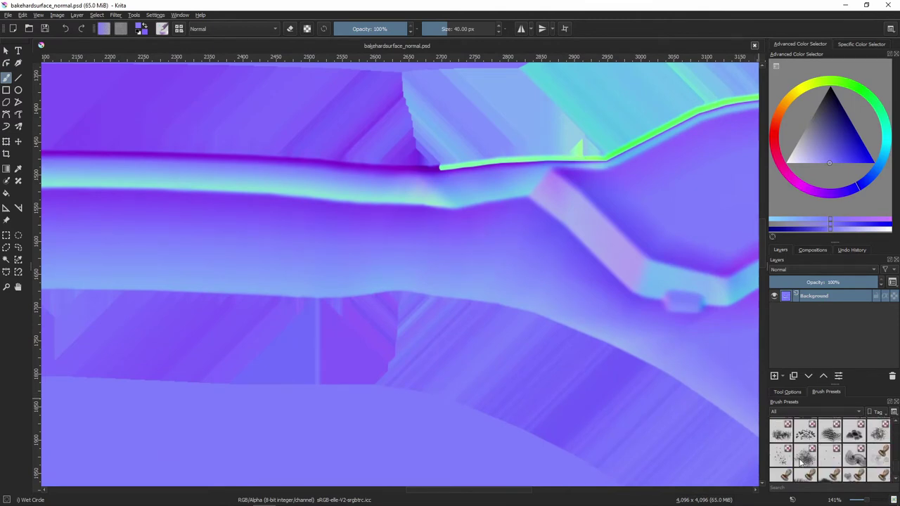
{"action": "scroll", "coordinate": [800, 461], "scroll_direction": "down", "scroll_amount": 1}
{"action": "scroll", "coordinate": [801, 461], "scroll_direction": "down", "scroll_amount": 2}
{"action": "scroll", "coordinate": [805, 460], "scroll_direction": "down", "scroll_amount": 1}
{"action": "scroll", "coordinate": [811, 464], "scroll_direction": "down", "scroll_amount": 1}
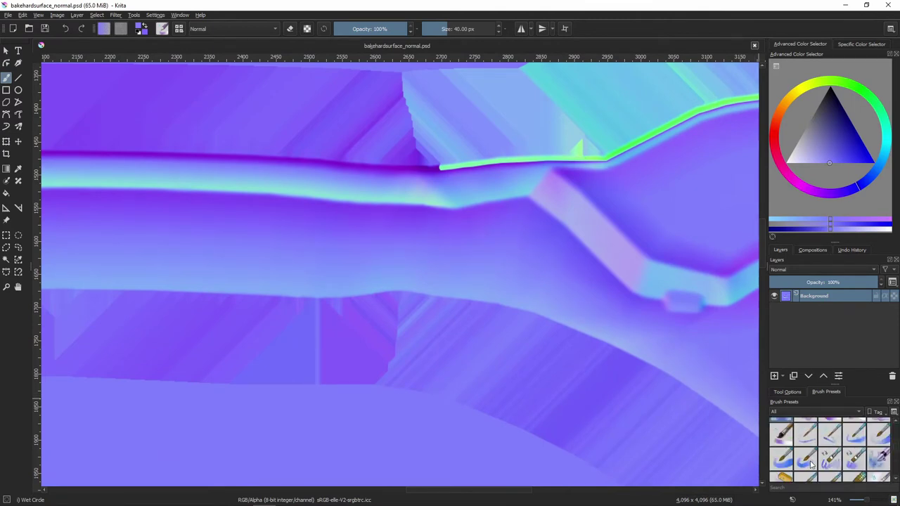
{"action": "scroll", "coordinate": [810, 464], "scroll_direction": "down", "scroll_amount": 1}
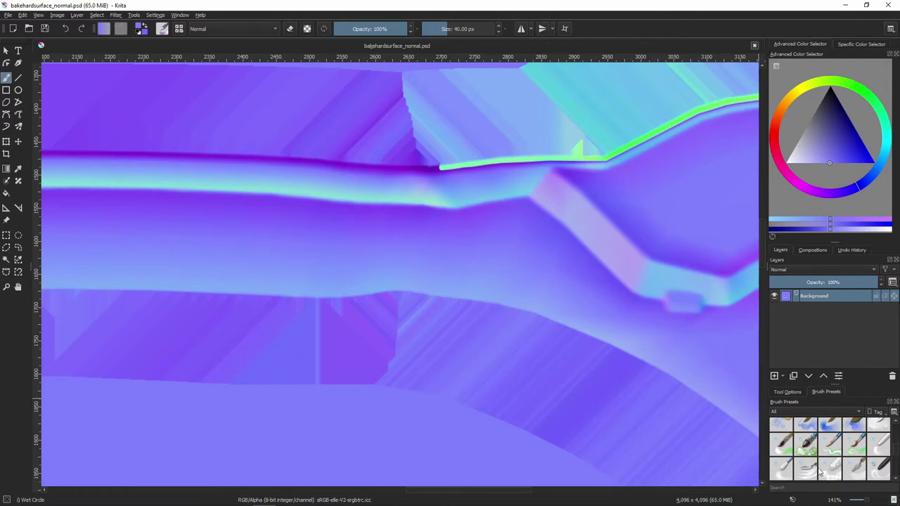
- Smear the seam's edge lines with the Blender Blur brush, save, and return to Marmoset Toolbag
{"action": "left_click", "coordinate": [780, 468]}
{"action": "mouse_move", "coordinate": [439, 168]}
{"action": "left_mouse_down"}
{"action": "mouse_move", "coordinate": [526, 159]}
{"action": "mouse_move", "coordinate": [466, 195]}
{"action": "left_mouse_up"}
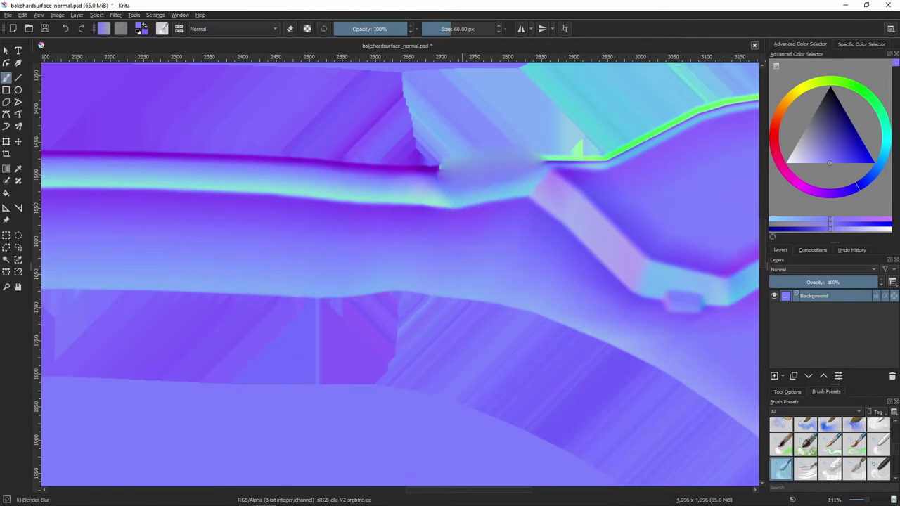
{"action": "mouse_move", "coordinate": [369, 170]}
{"action": "left_mouse_down"}
{"action": "mouse_move", "coordinate": [293, 209]}
{"action": "mouse_move", "coordinate": [408, 211]}
{"action": "mouse_move", "coordinate": [435, 197]}
{"action": "mouse_move", "coordinate": [315, 257]}
{"action": "mouse_move", "coordinate": [165, 303]}
{"action": "mouse_move", "coordinate": [398, 192]}
{"action": "left_mouse_up"}
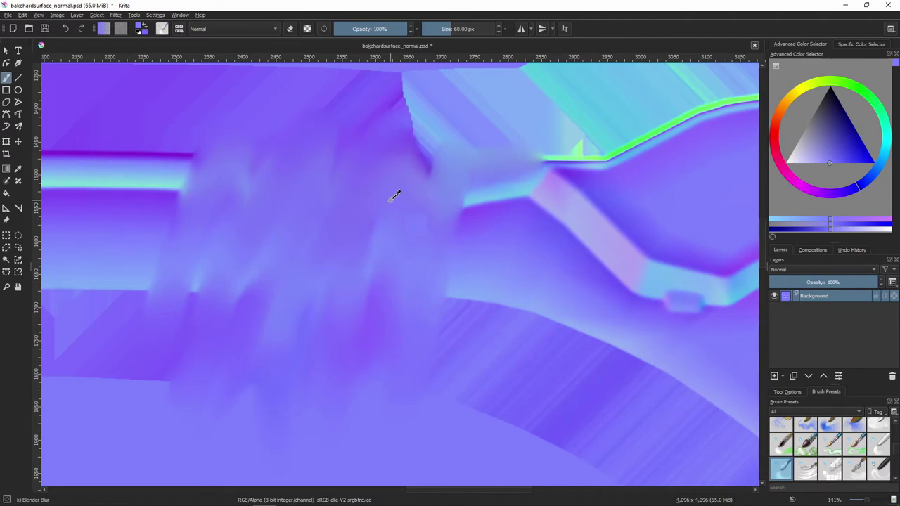
{"action": "key", "text": "ctrl+s"}
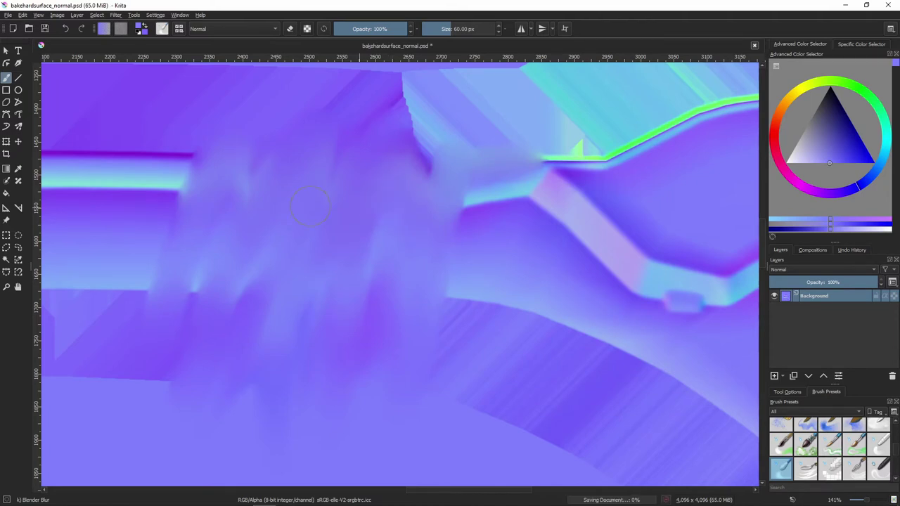
{"action": "key", "text": "alt+Tab"}
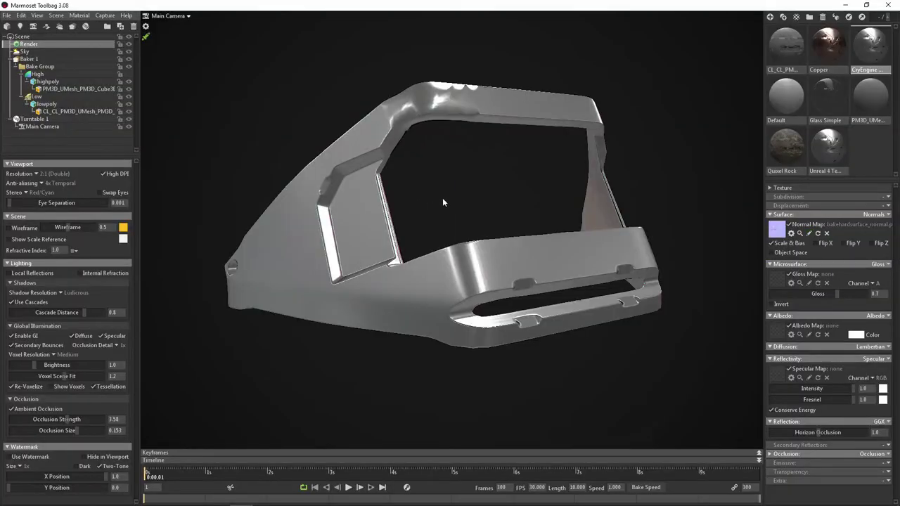
- Revert the seam blur stroke on the normal map in Krita and re-save it
{"action": "mouse_move", "coordinate": [444, 115]}
{"action": "left_mouse_down"}
{"action": "mouse_move", "coordinate": [493, 236]}
{"action": "mouse_move", "coordinate": [461, 168]}
{"action": "mouse_move", "coordinate": [452, 116]}
{"action": "left_mouse_up"}
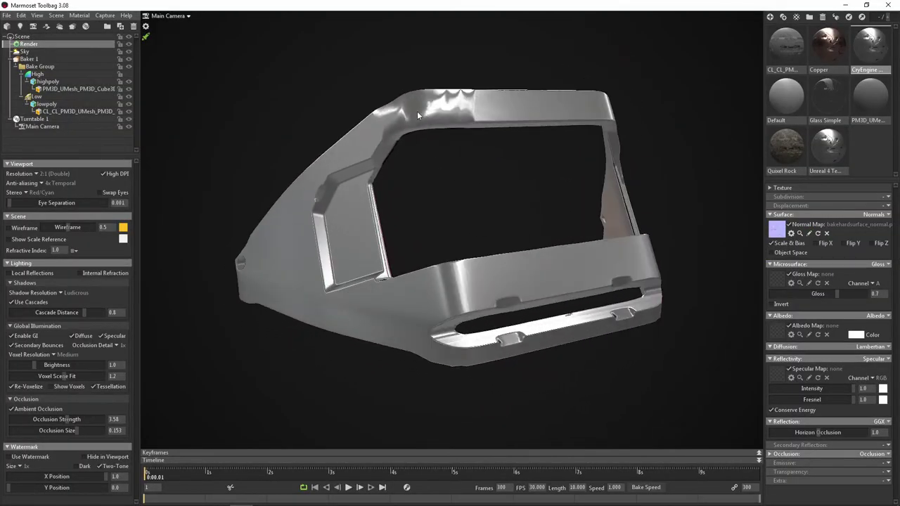
{"action": "key", "text": "alt+Tab"}
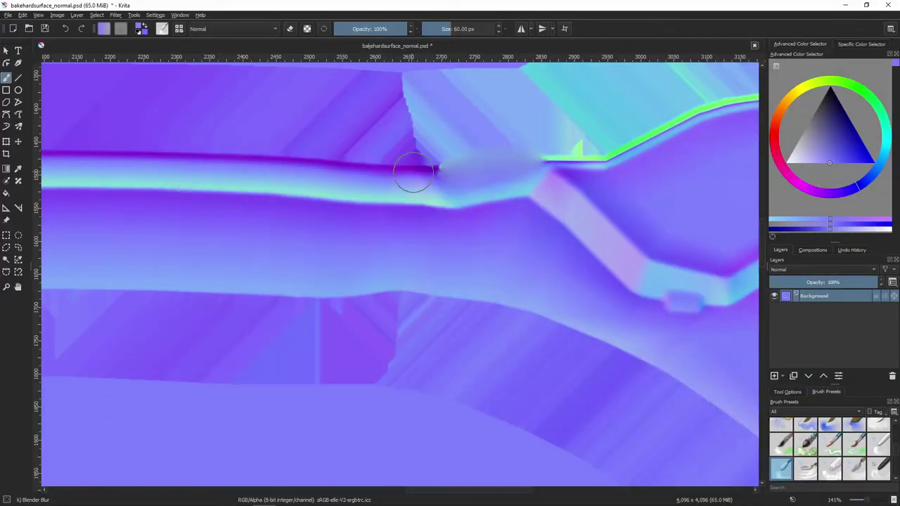
{"action": "key", "text": "ctrl+z"}
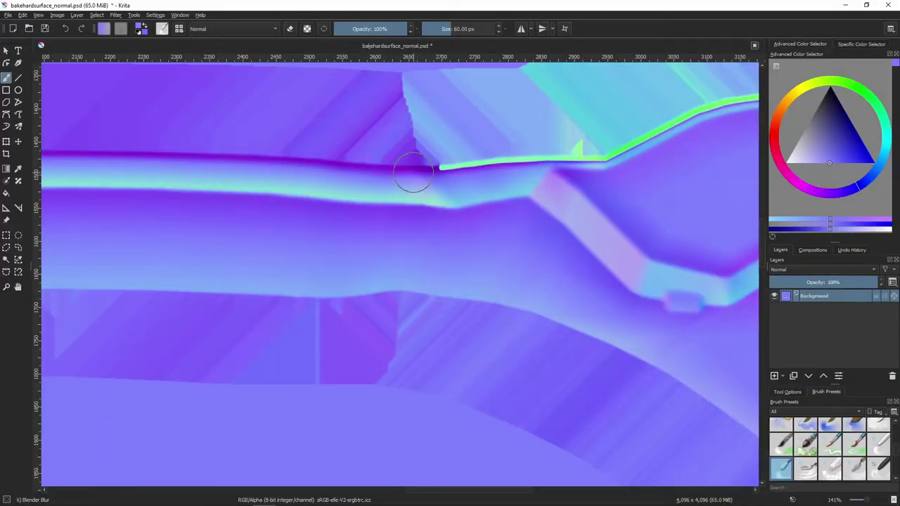
{"action": "key", "text": "alt+Tab"}
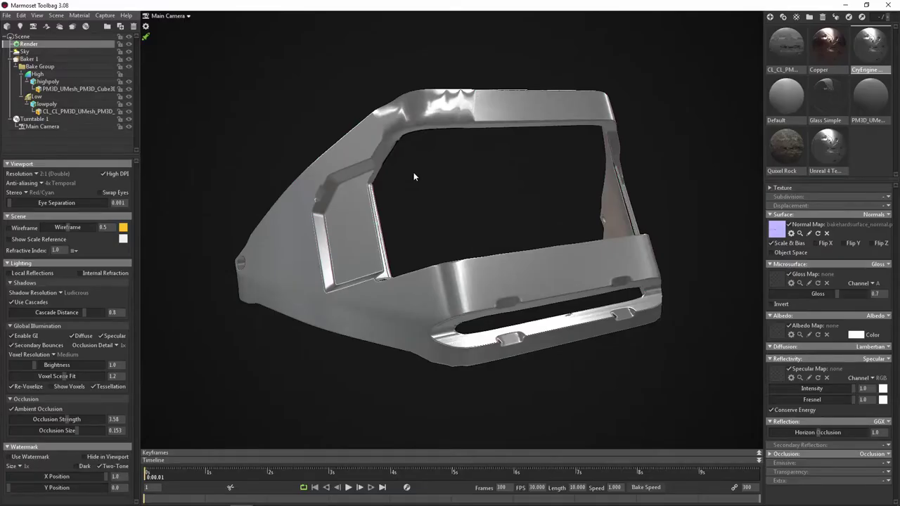
{"action": "key", "text": "alt+Tab"}
{"action": "key", "text": "ctrl+s"}
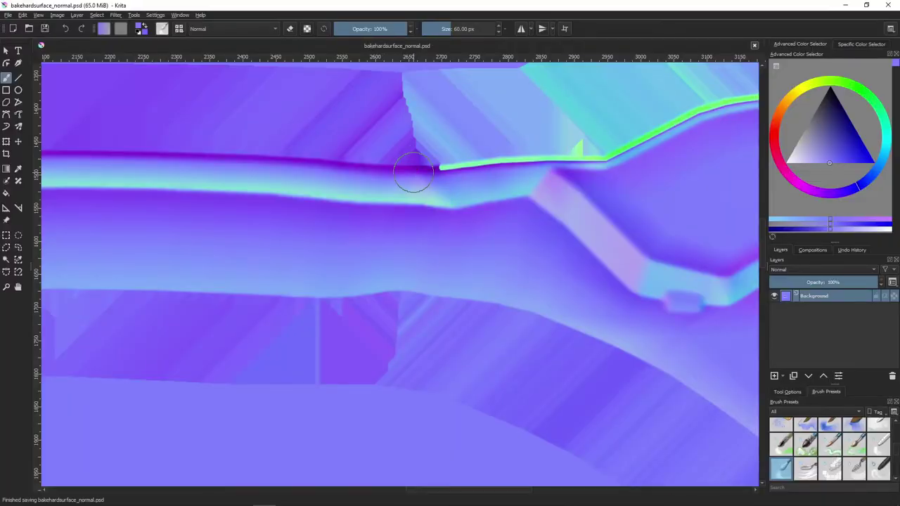
- Inspect the seam in Marmoset Toolbag, then bring Substance Painter forward
{"action": "key", "text": "alt+Tab"}
{"action": "mouse_move", "coordinate": [462, 146]}
{"action": "left_mouse_down"}
{"action": "mouse_move", "coordinate": [475, 183]}
{"action": "mouse_move", "coordinate": [484, 156]}
{"action": "mouse_move", "coordinate": [433, 227]}
{"action": "mouse_move", "coordinate": [456, 235]}
{"action": "left_mouse_up"}
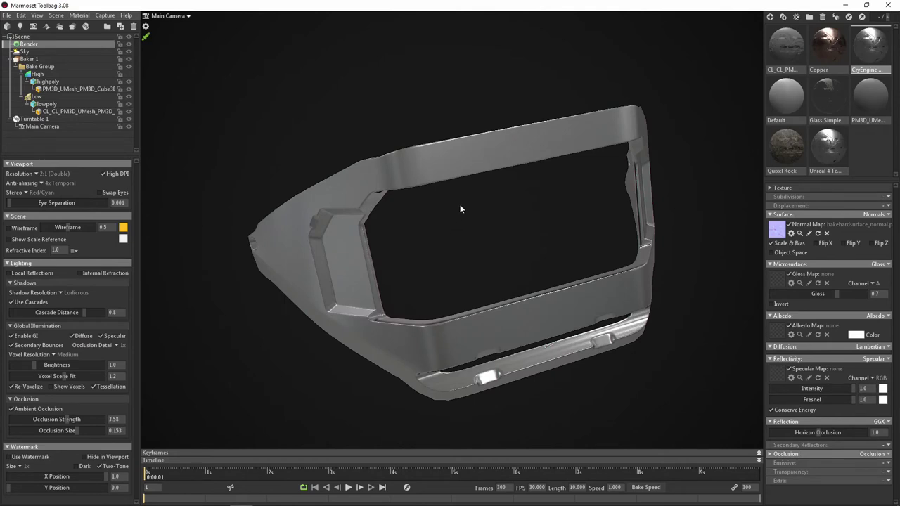
{"action": "mouse_move", "coordinate": [459, 204]}
{"action": "left_mouse_down"}
{"action": "mouse_move", "coordinate": [510, 184]}
{"action": "mouse_move", "coordinate": [502, 173]}
{"action": "mouse_move", "coordinate": [451, 181]}
{"action": "mouse_move", "coordinate": [380, 175]}
{"action": "mouse_move", "coordinate": [427, 162]}
{"action": "left_mouse_up"}
{"action": "key", "text": "alt+Tab"}
{"action": "key", "text": "alt+Tab"}
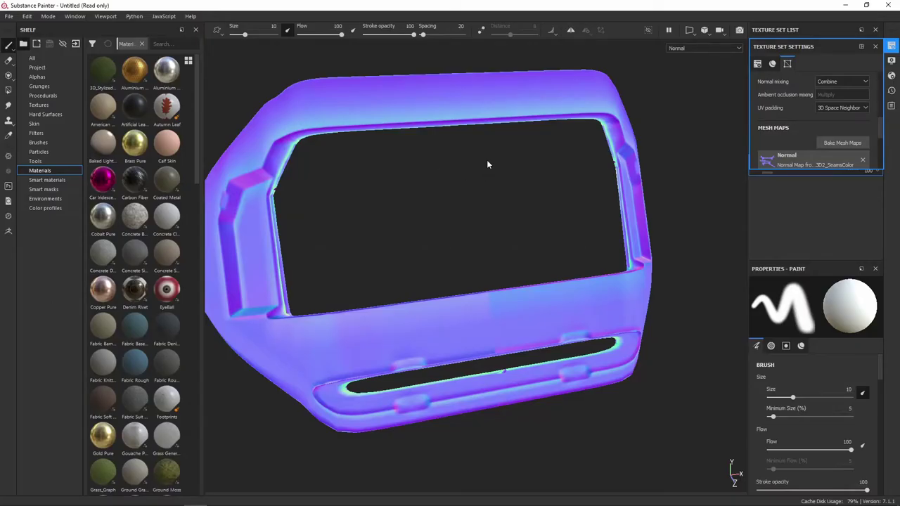
- Remove the baked Normal mesh map in Texture Set Settings so the model renders flat purple
{"action": "mouse_move", "coordinate": [487, 165]}
{"action": "left_mouse_down", "text": "alt"}
{"action": "mouse_move", "coordinate": [460, 201]}
{"action": "mouse_move", "coordinate": [488, 201]}
{"action": "left_mouse_up", "text": "alt"}
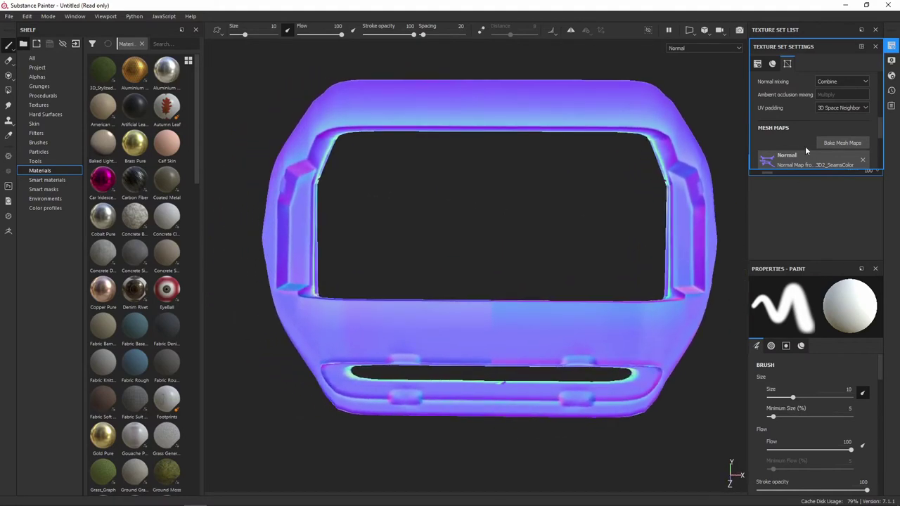
{"action": "left_click", "coordinate": [875, 46]}
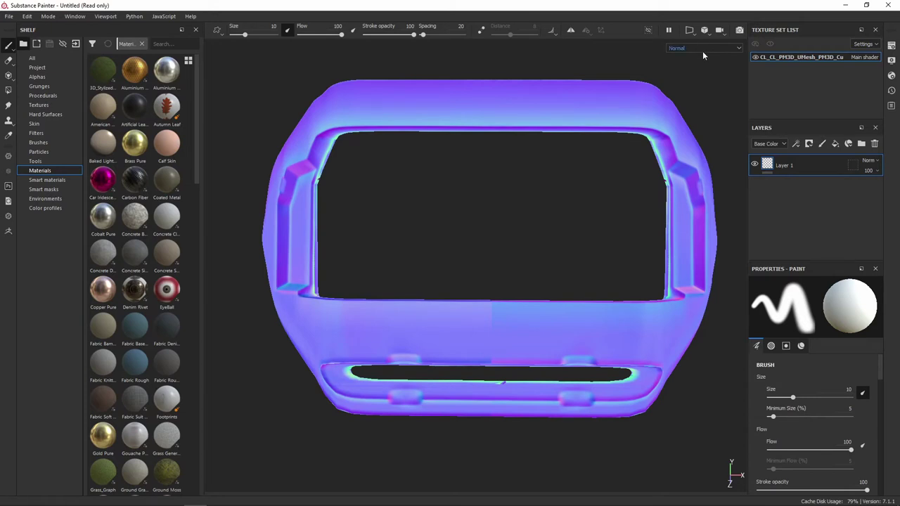
{"action": "left_click_drag", "start_coordinate": [702, 51], "coordinate": [745, 53], "text": "alt"}
{"action": "left_click", "coordinate": [891, 45]}
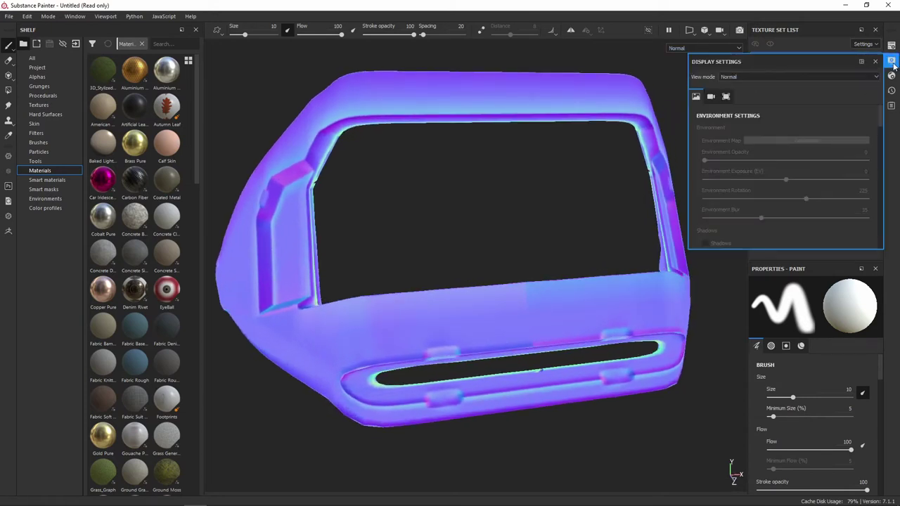
{"action": "scroll", "coordinate": [815, 113], "scroll_direction": "down", "scroll_amount": 1}
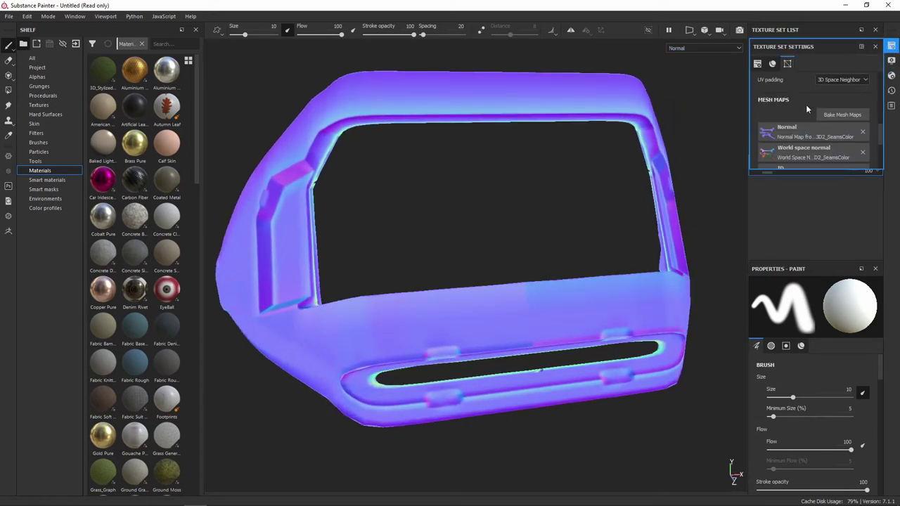
{"action": "left_click", "coordinate": [862, 133]}
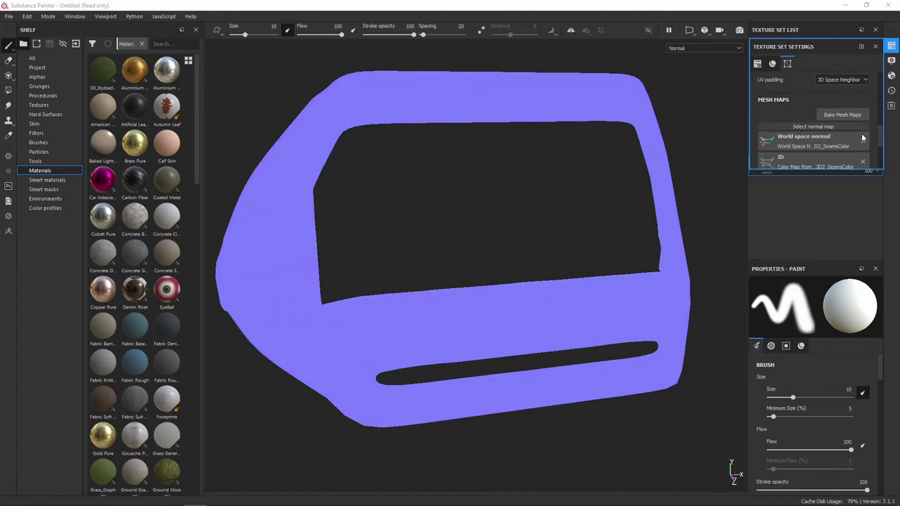
{"action": "left_click", "coordinate": [875, 47]}
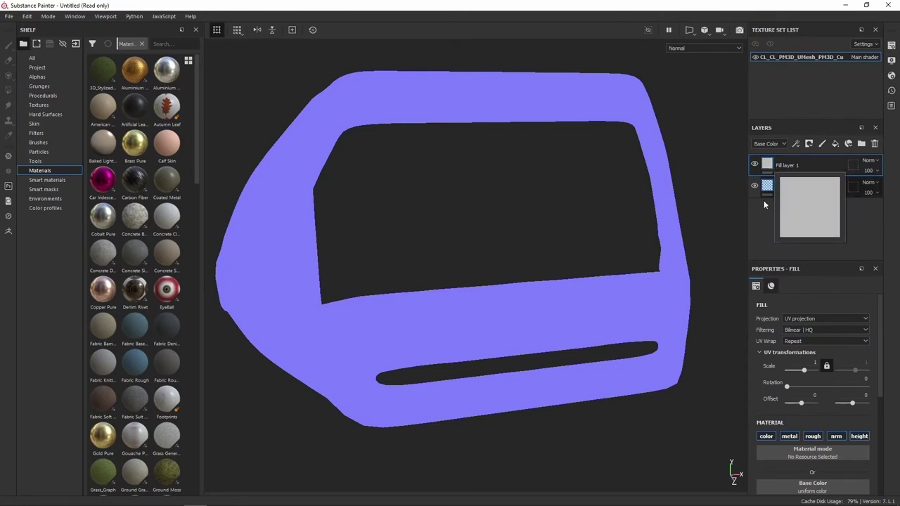
- Disable Fill layer 1's color, metal and height channels
{"action": "left_click", "coordinate": [768, 439]}
{"action": "left_click", "coordinate": [788, 437]}
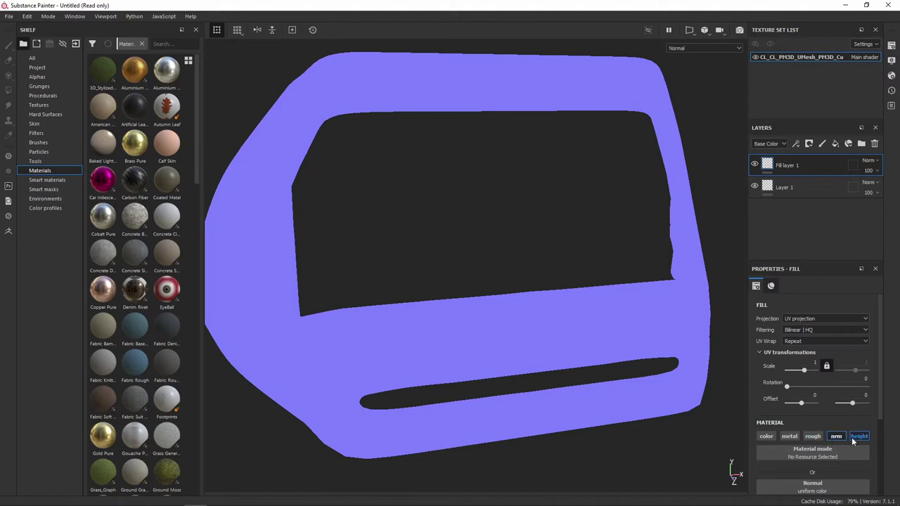
{"action": "left_click", "coordinate": [855, 437]}
{"action": "scroll", "coordinate": [815, 435], "scroll_direction": "down", "scroll_amount": 2}
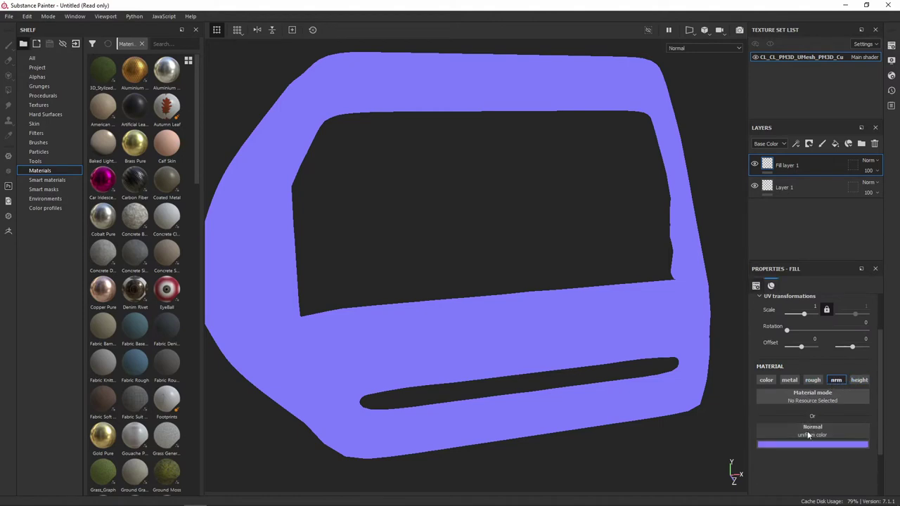
- Assign the Normal Map texture from Resources to the fill's nrm slot
{"action": "left_click", "coordinate": [821, 425]}
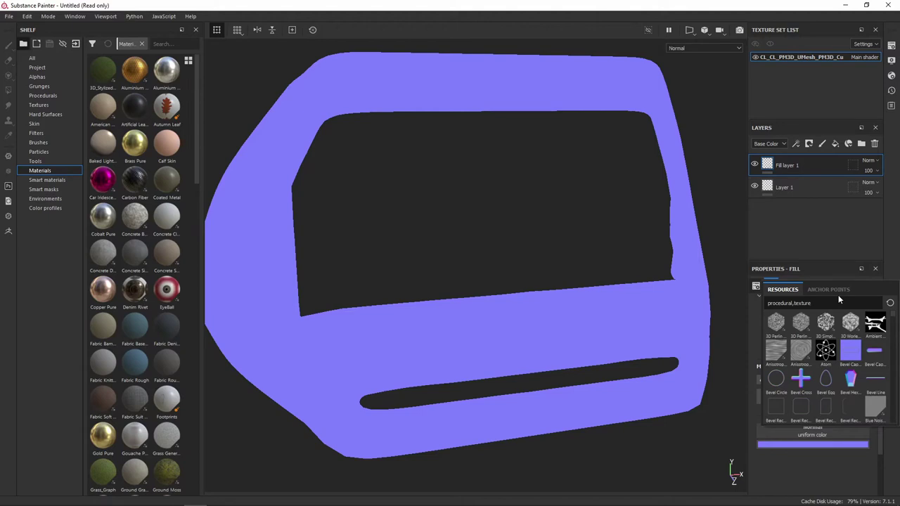
{"action": "scroll", "coordinate": [811, 365], "scroll_direction": "down", "scroll_amount": 5}
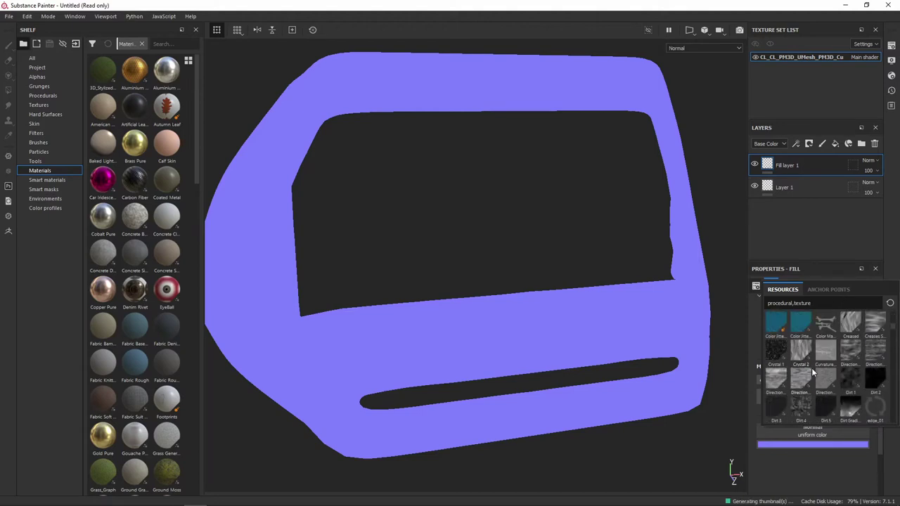
{"action": "scroll", "coordinate": [809, 373], "scroll_direction": "down", "scroll_amount": 2}
{"action": "scroll", "coordinate": [809, 372], "scroll_direction": "down", "scroll_amount": 2}
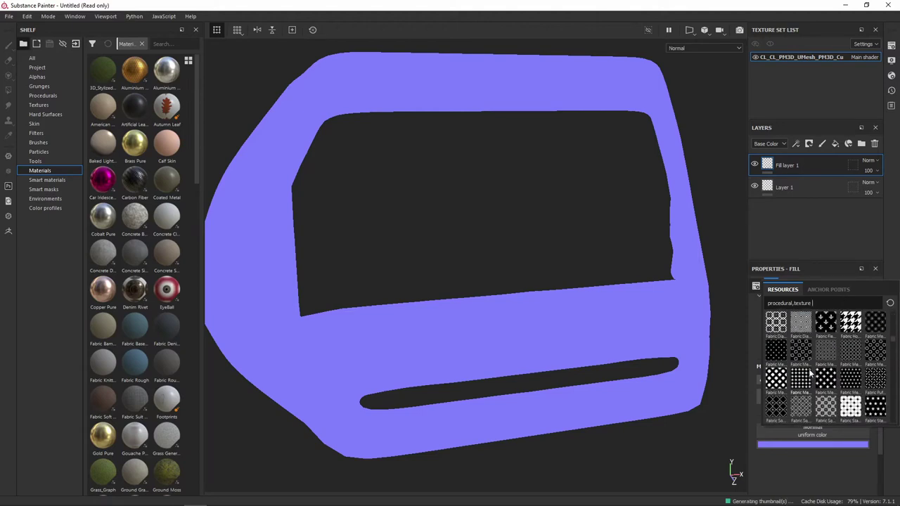
{"action": "scroll", "coordinate": [812, 368], "scroll_direction": "down", "scroll_amount": 2}
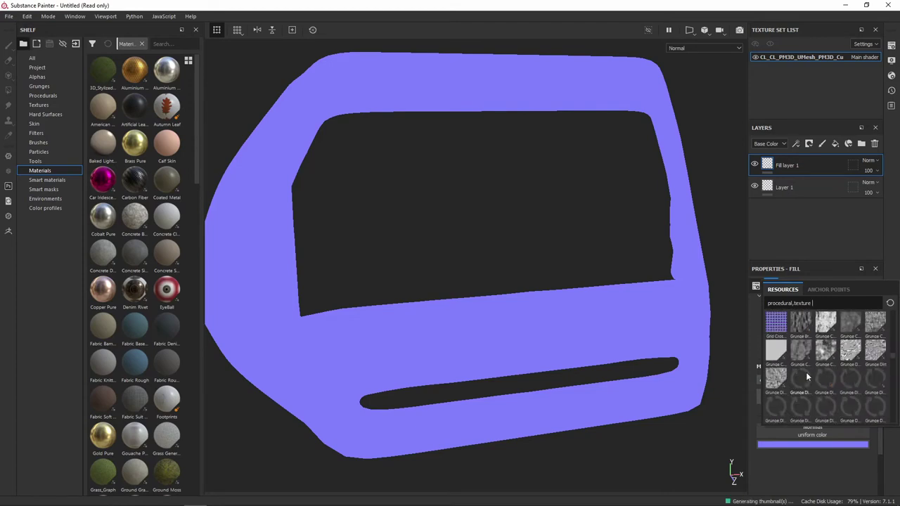
{"action": "scroll", "coordinate": [808, 373], "scroll_direction": "down", "scroll_amount": 3}
{"action": "scroll", "coordinate": [806, 377], "scroll_direction": "down", "scroll_amount": 2}
{"action": "scroll", "coordinate": [807, 377], "scroll_direction": "down", "scroll_amount": 2}
{"action": "scroll", "coordinate": [807, 377], "scroll_direction": "down", "scroll_amount": 2}
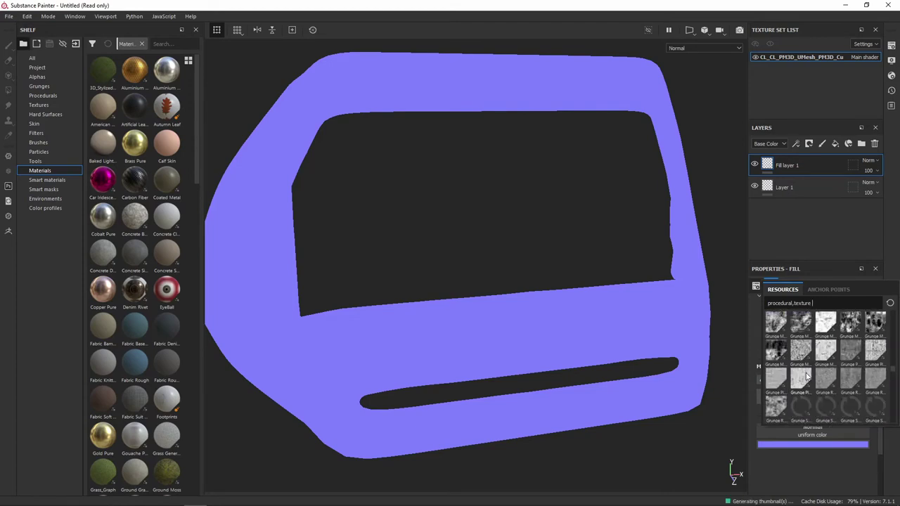
{"action": "scroll", "coordinate": [807, 378], "scroll_direction": "down", "scroll_amount": 2}
{"action": "scroll", "coordinate": [807, 377], "scroll_direction": "down", "scroll_amount": 2}
{"action": "scroll", "coordinate": [806, 378], "scroll_direction": "down", "scroll_amount": 2}
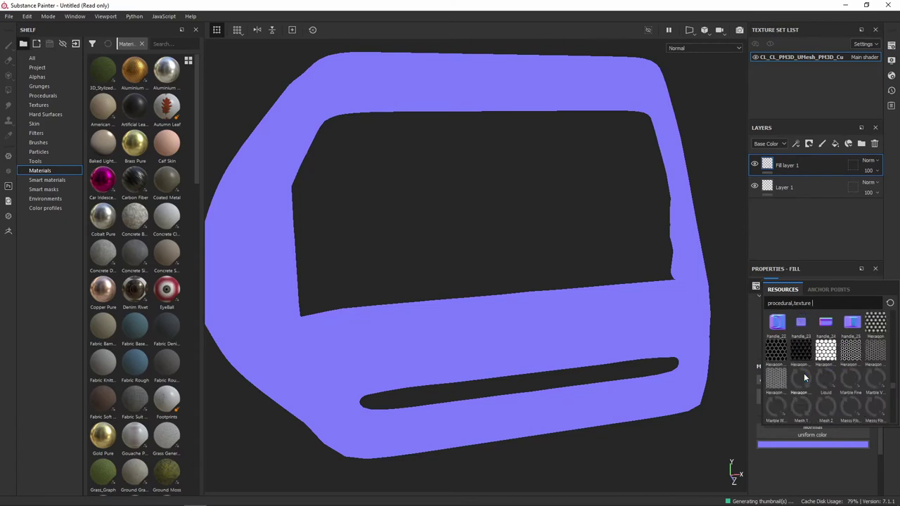
{"action": "scroll", "coordinate": [806, 379], "scroll_direction": "down", "scroll_amount": 2}
{"action": "scroll", "coordinate": [804, 378], "scroll_direction": "down", "scroll_amount": 2}
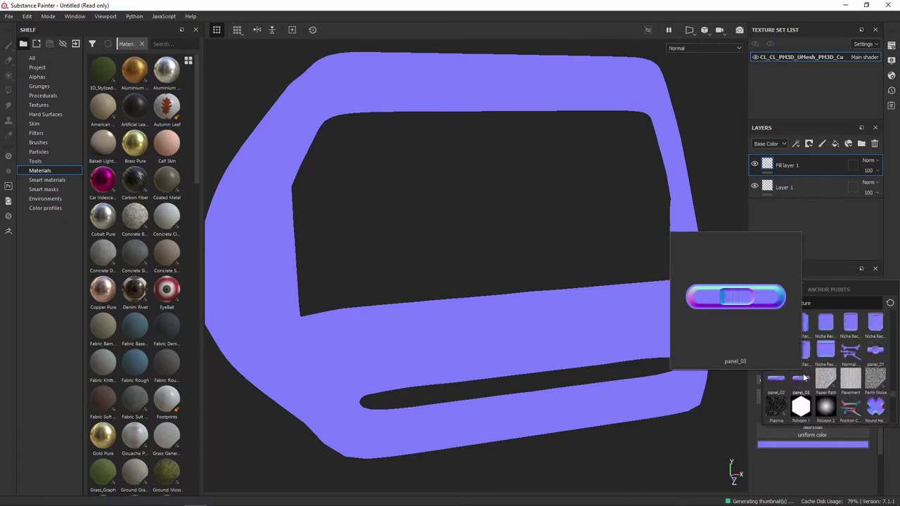
{"action": "left_click", "coordinate": [845, 349]}
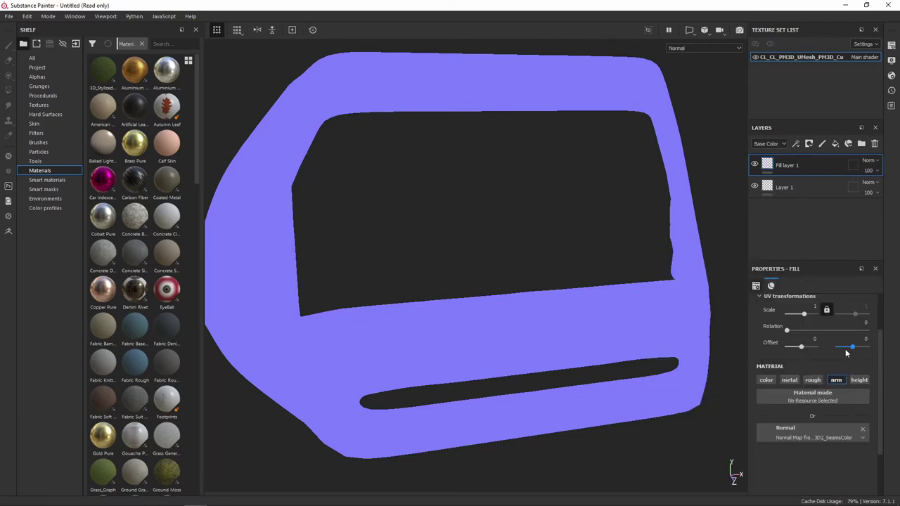
- Add a white mask to Fill layer 1
{"action": "left_click_drag", "start_coordinate": [520, 195], "coordinate": [508, 207], "text": "alt"}
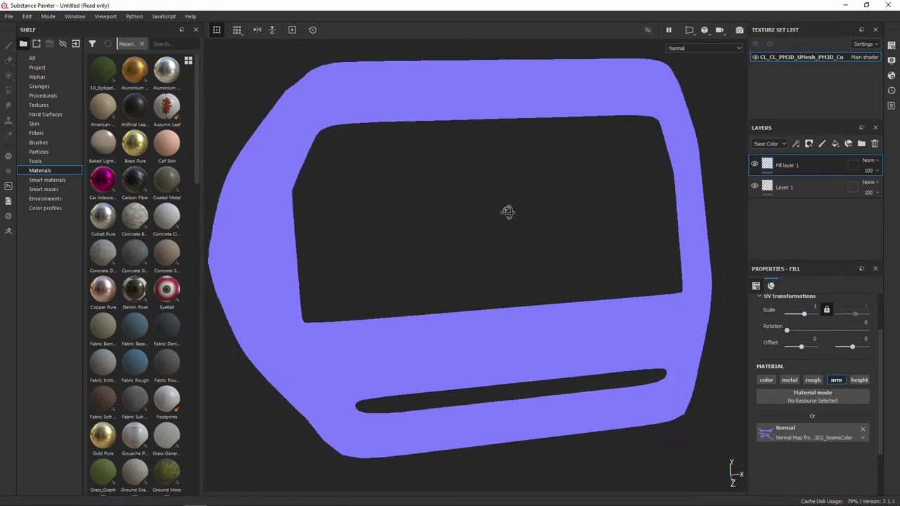
{"action": "right_click", "coordinate": [786, 163]}
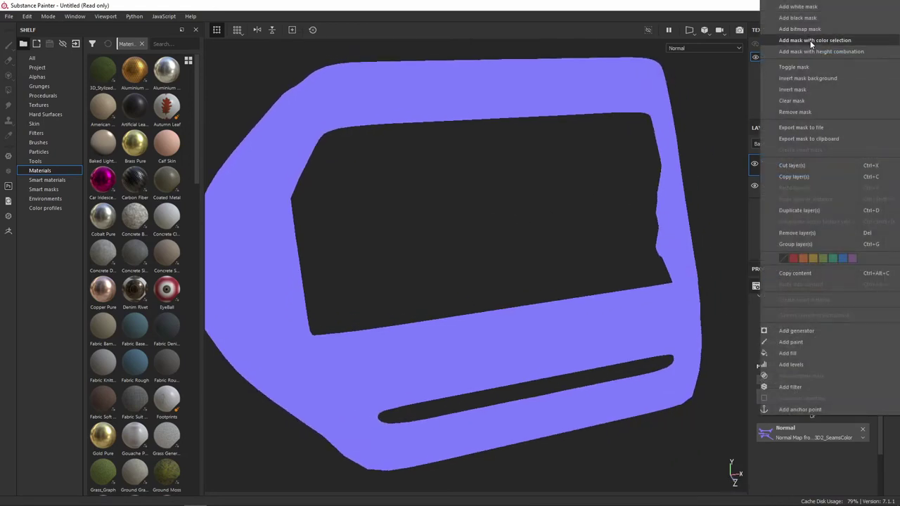
{"action": "left_click", "coordinate": [798, 7]}
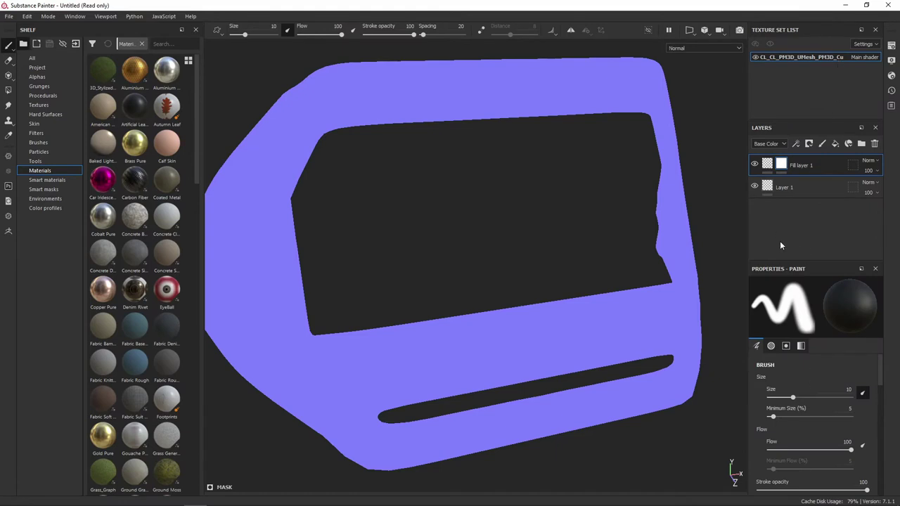
- Switch the viewport display from Normal to Material and inspect the shaded white frame
{"action": "left_click", "coordinate": [720, 48]}
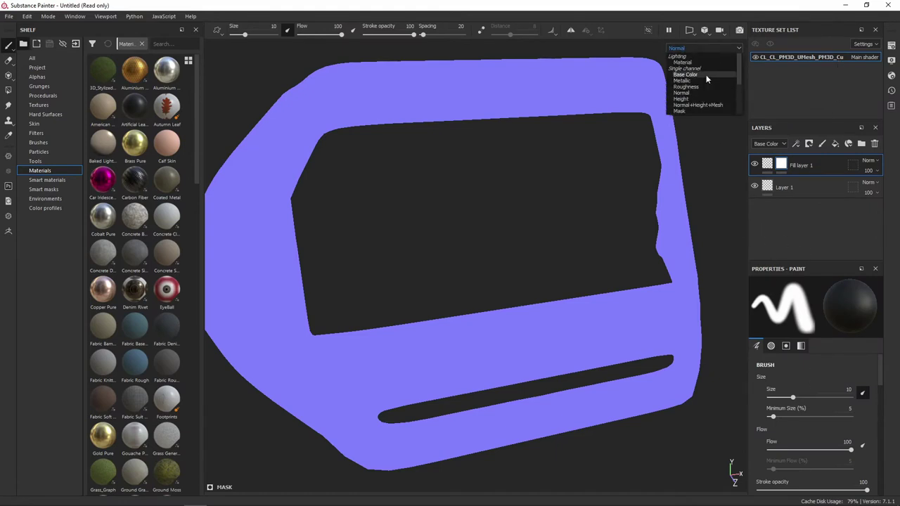
{"action": "left_click", "coordinate": [699, 60]}
{"action": "mouse_move", "coordinate": [605, 204]}
{"action": "left_mouse_down", "text": "alt"}
{"action": "mouse_move", "coordinate": [542, 225]}
{"action": "mouse_move", "coordinate": [526, 185]}
{"action": "mouse_move", "coordinate": [572, 213]}
{"action": "mouse_move", "coordinate": [530, 231]}
{"action": "left_mouse_up", "text": "alt"}
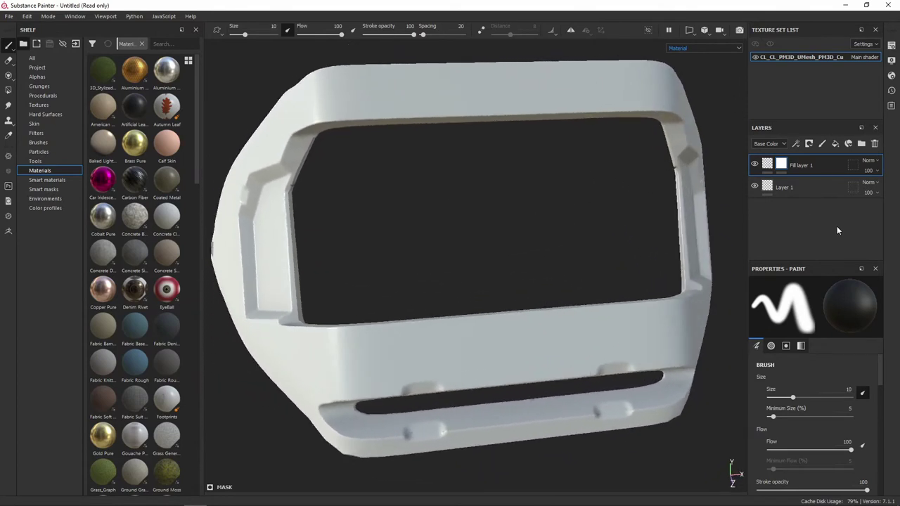
{"action": "scroll", "coordinate": [794, 386], "scroll_direction": "down", "scroll_amount": 3}
{"action": "scroll", "coordinate": [797, 389], "scroll_direction": "down", "scroll_amount": 3}
{"action": "scroll", "coordinate": [797, 389], "scroll_direction": "down", "scroll_amount": 3}
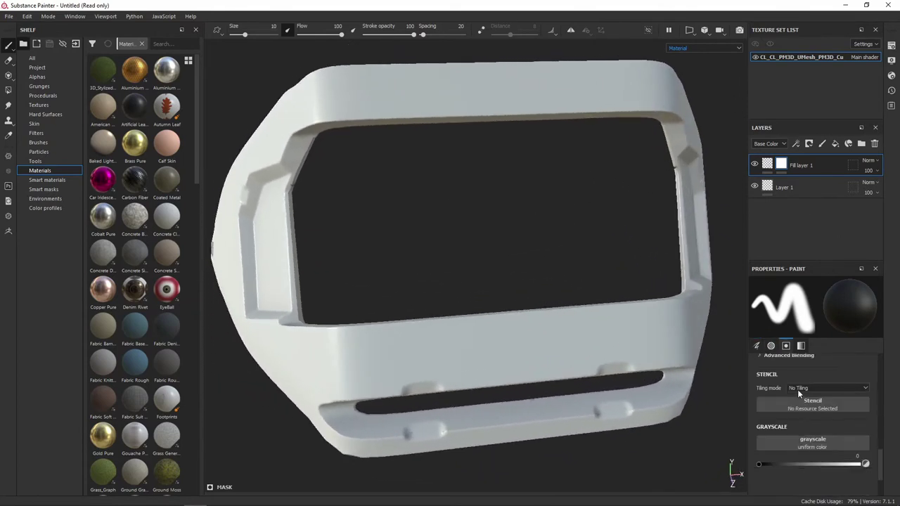
{"action": "scroll", "coordinate": [798, 405], "scroll_direction": "down", "scroll_amount": 3}
{"action": "scroll", "coordinate": [798, 405], "scroll_direction": "up", "scroll_amount": 3}
{"action": "scroll", "coordinate": [794, 389], "scroll_direction": "up", "scroll_amount": 3}
{"action": "scroll", "coordinate": [801, 395], "scroll_direction": "up", "scroll_amount": 3}
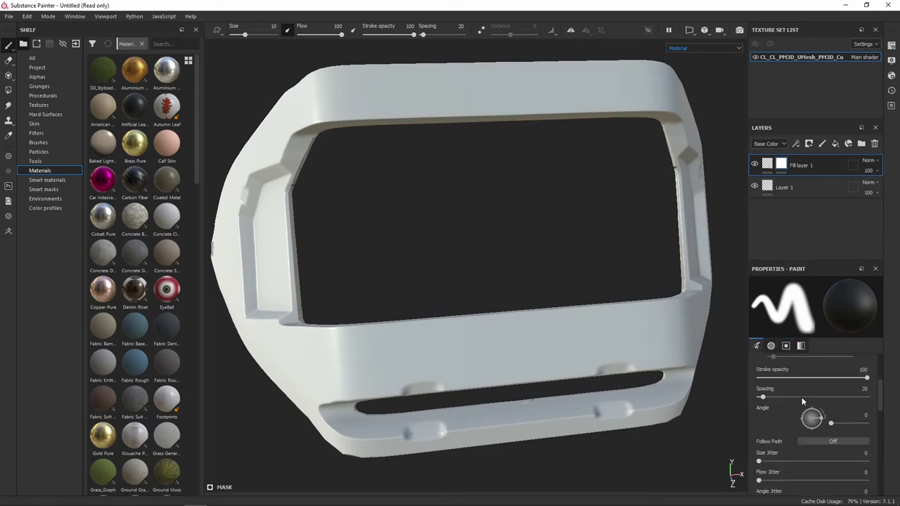
{"action": "scroll", "coordinate": [801, 397], "scroll_direction": "up", "scroll_amount": 3}
{"action": "scroll", "coordinate": [798, 411], "scroll_direction": "up", "scroll_amount": 1}
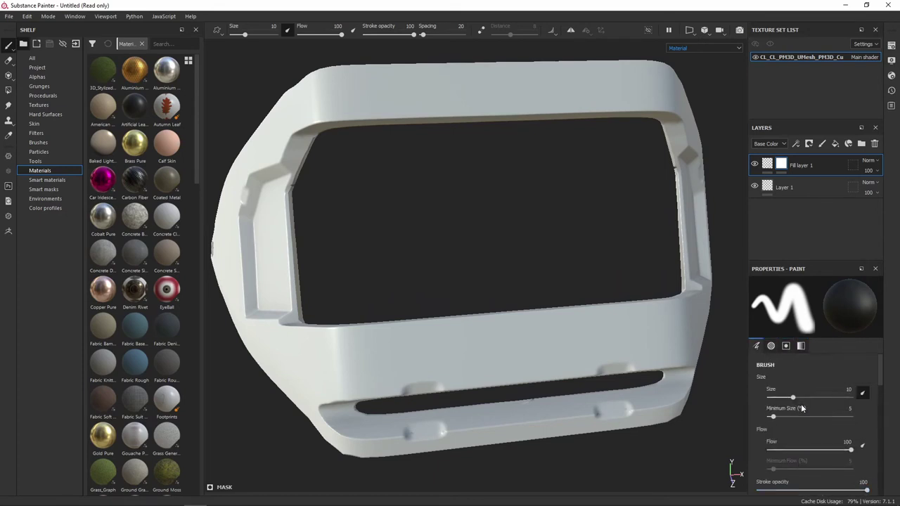
- Add a Paint effect to Fill layer 1's mask
{"action": "right_click", "coordinate": [787, 171]}
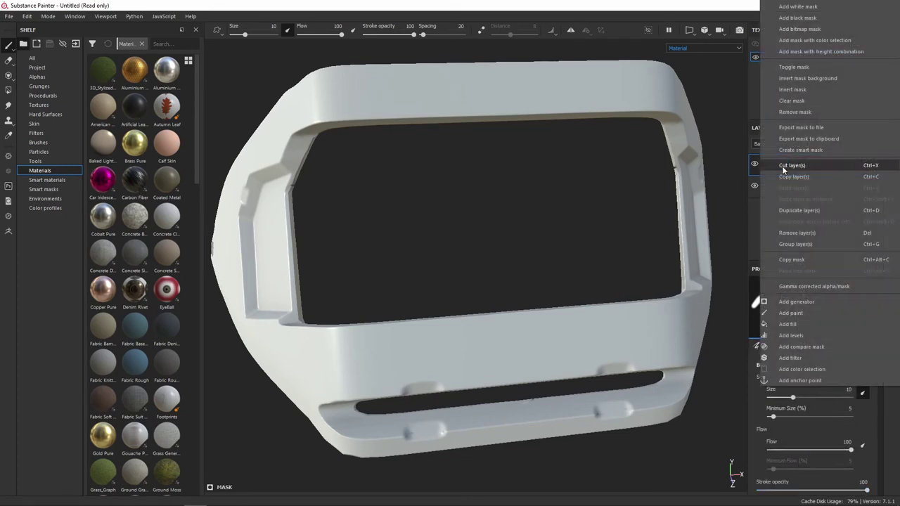
{"action": "left_click", "coordinate": [809, 312]}
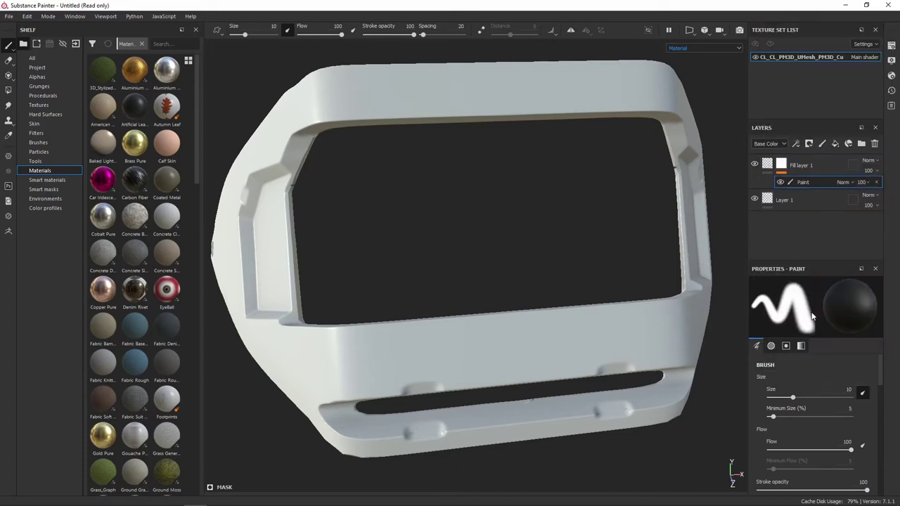
{"action": "scroll", "coordinate": [773, 385], "scroll_direction": "down", "scroll_amount": 3}
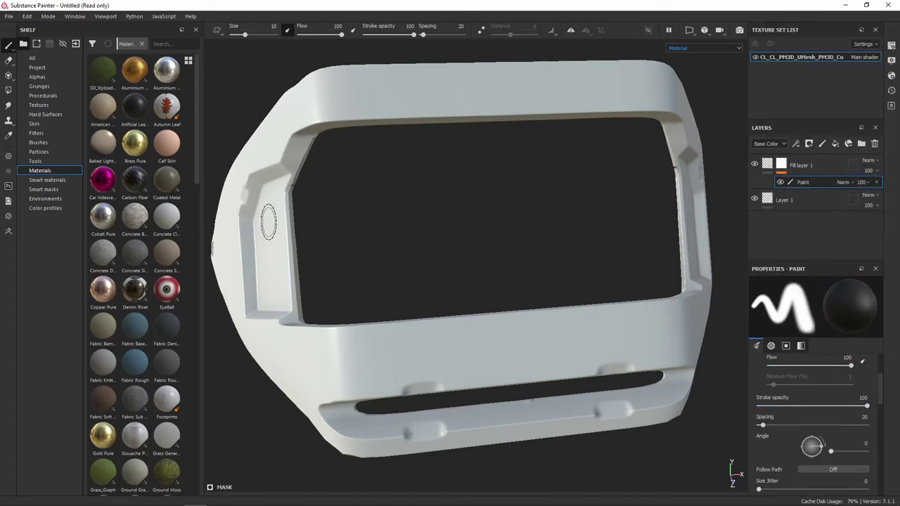
{"action": "right_click_drag", "start_coordinate": [274, 205], "coordinate": [437, 130], "text": "shift"}
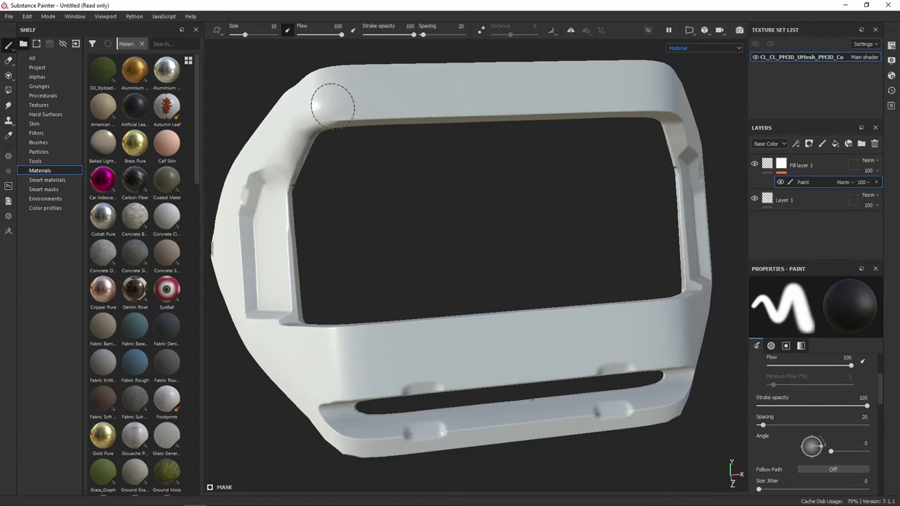
{"action": "left_click_drag", "start_coordinate": [403, 201], "coordinate": [427, 154], "text": "alt"}
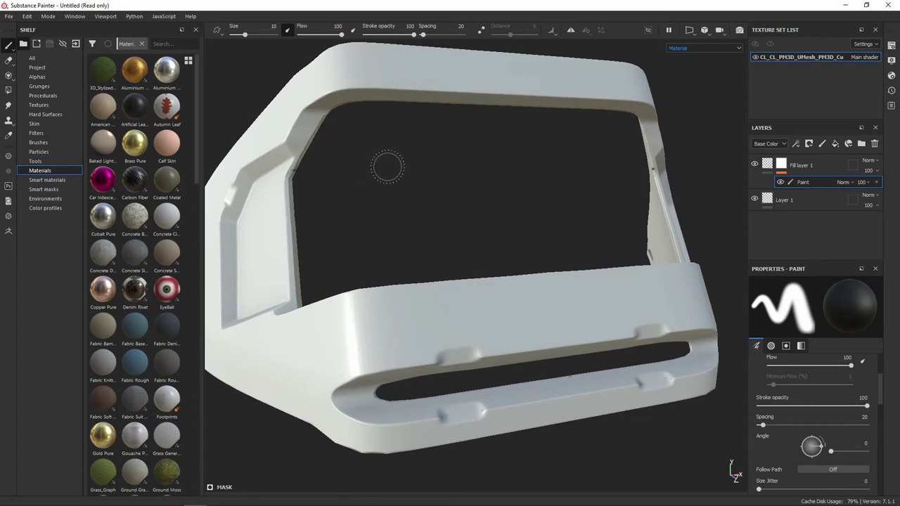
- Show the Normal channel in the viewport, paint a test stroke on the frame edge, and undo it
{"action": "left_click", "coordinate": [709, 49]}
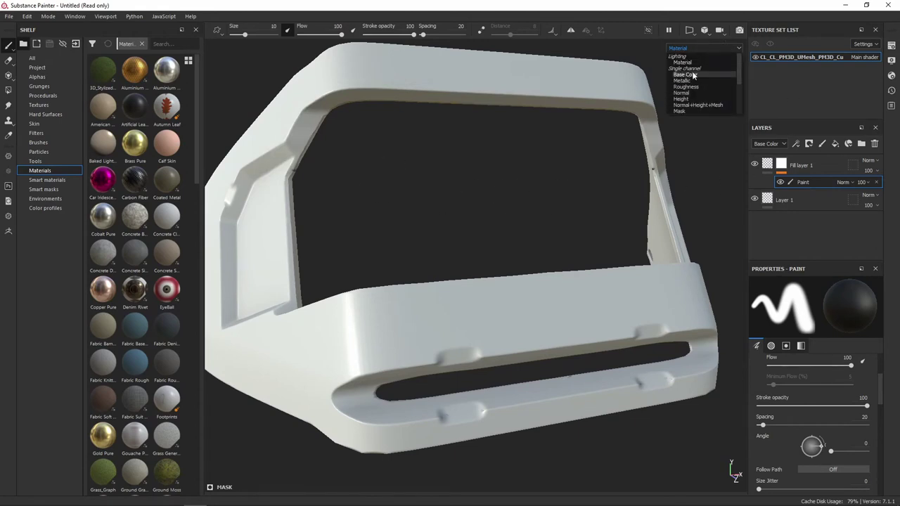
{"action": "left_click", "coordinate": [681, 92]}
{"action": "left_click_drag", "start_coordinate": [363, 127], "coordinate": [436, 215], "text": "alt"}
{"action": "mouse_move", "coordinate": [415, 130]}
{"action": "left_mouse_down"}
{"action": "mouse_move", "coordinate": [388, 195]}
{"action": "mouse_move", "coordinate": [430, 112]}
{"action": "mouse_move", "coordinate": [383, 184]}
{"action": "mouse_move", "coordinate": [411, 144]}
{"action": "mouse_move", "coordinate": [393, 271]}
{"action": "left_mouse_up"}
{"action": "mouse_move", "coordinate": [485, 194]}
{"action": "left_mouse_down", "text": "alt"}
{"action": "mouse_move", "coordinate": [493, 241]}
{"action": "mouse_move", "coordinate": [518, 195]}
{"action": "left_mouse_up", "text": "alt"}
{"action": "key", "text": "ctrl+z"}
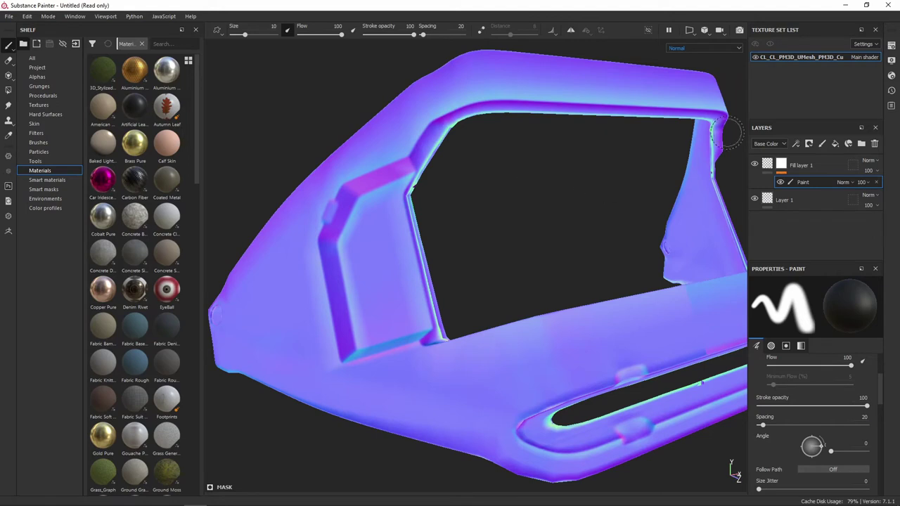
- Delete the Paint effect from Fill layer 1's mask
{"action": "scroll", "coordinate": [830, 414], "scroll_direction": "down", "scroll_amount": 3}
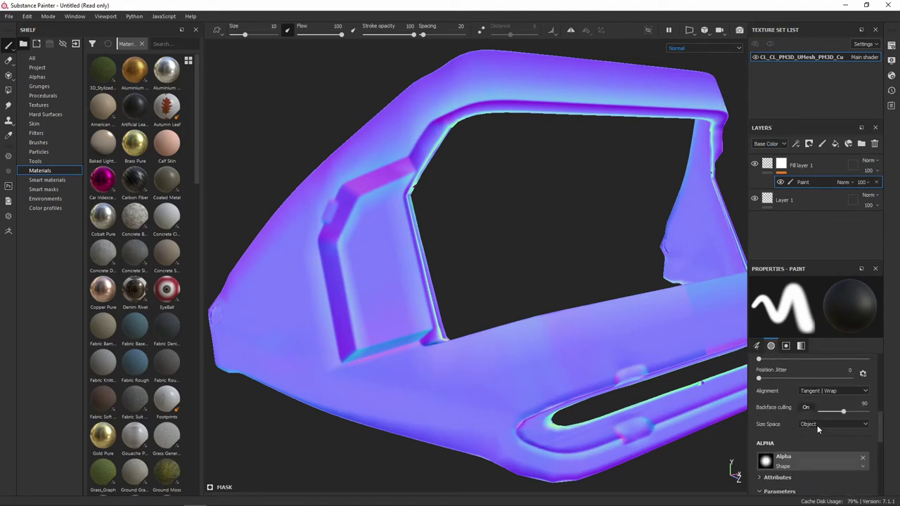
{"action": "scroll", "coordinate": [816, 425], "scroll_direction": "down", "scroll_amount": 3}
{"action": "scroll", "coordinate": [818, 429], "scroll_direction": "down", "scroll_amount": 2}
{"action": "scroll", "coordinate": [825, 429], "scroll_direction": "down", "scroll_amount": 2}
{"action": "scroll", "coordinate": [824, 429], "scroll_direction": "up", "scroll_amount": 2}
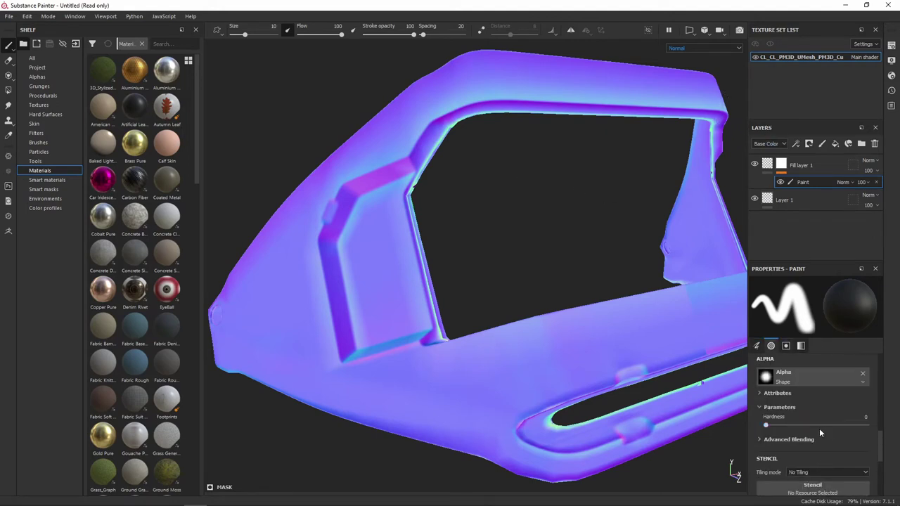
{"action": "scroll", "coordinate": [819, 430], "scroll_direction": "up", "scroll_amount": 3}
{"action": "scroll", "coordinate": [815, 434], "scroll_direction": "up", "scroll_amount": 3}
{"action": "scroll", "coordinate": [810, 440], "scroll_direction": "up", "scroll_amount": 2}
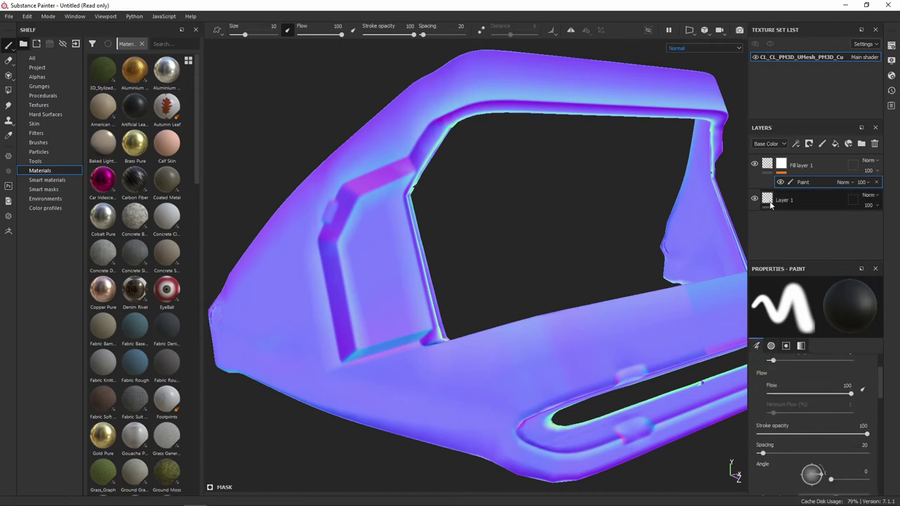
{"action": "left_click", "coordinate": [876, 182]}
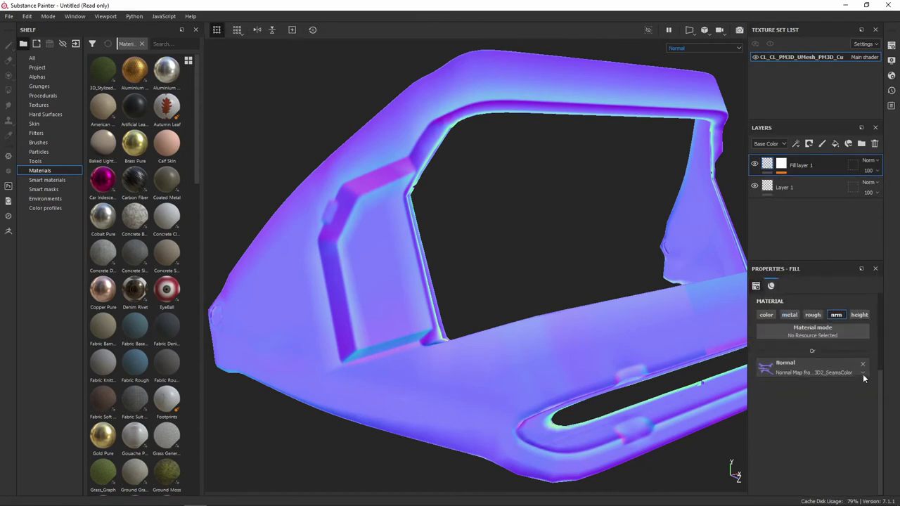
- Set the normal map's Bitmap colour space to dx and add a fresh Paint effect to the mask
{"action": "left_click", "coordinate": [863, 373]}
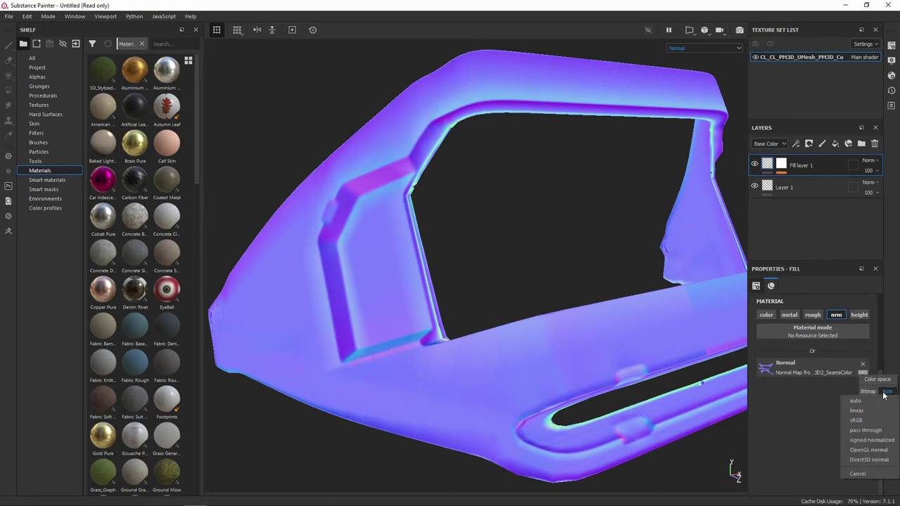
{"action": "left_click", "coordinate": [879, 460]}
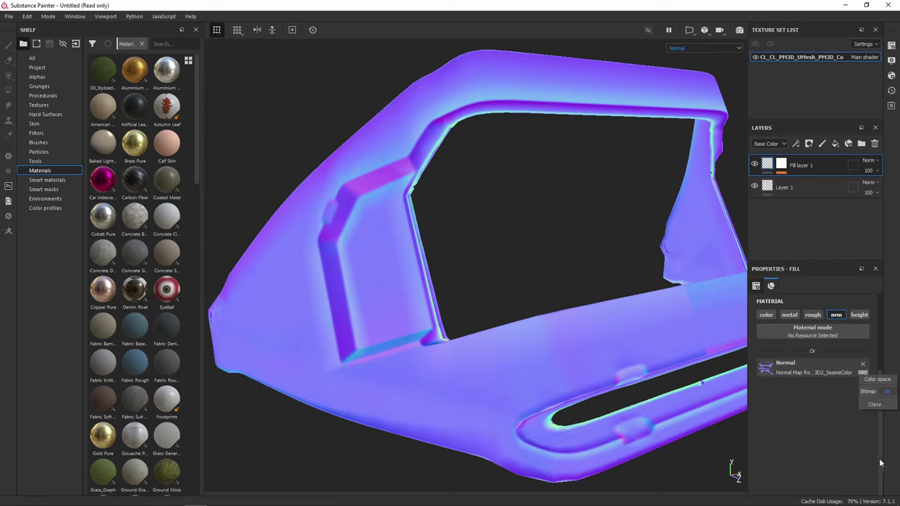
{"action": "left_click", "coordinate": [874, 404]}
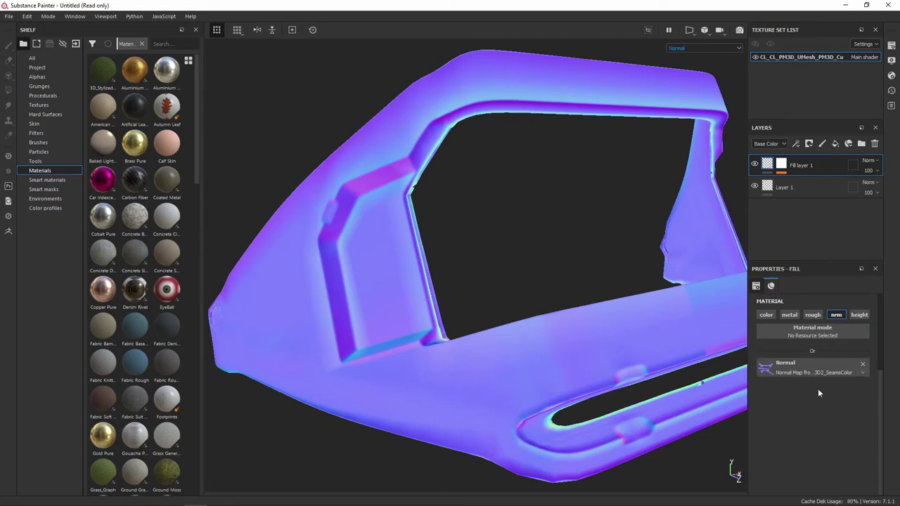
{"action": "right_click", "coordinate": [781, 164]}
{"action": "left_click", "coordinate": [793, 182]}
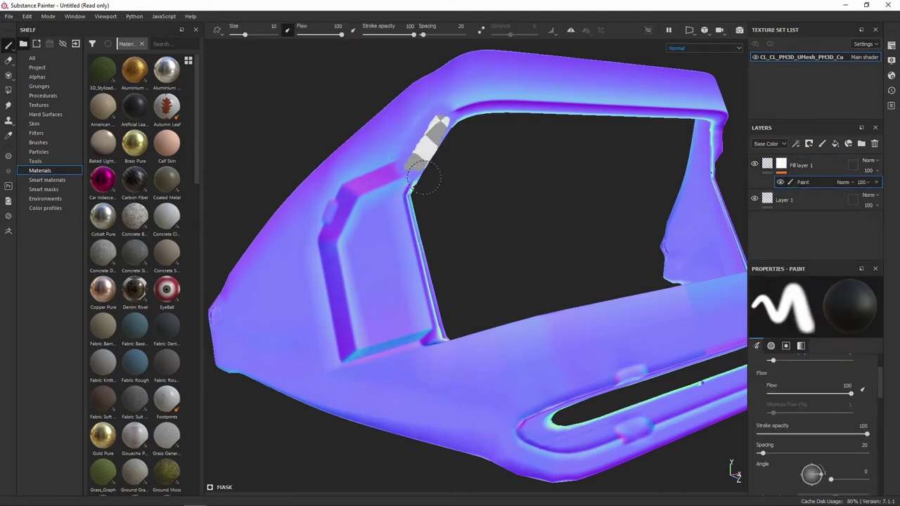
- Undo a trial stroke on the frame's edge and switch the viewport back to Material
{"action": "mouse_move", "coordinate": [408, 201]}
{"action": "left_mouse_down"}
{"action": "mouse_move", "coordinate": [484, 99]}
{"action": "mouse_move", "coordinate": [411, 162]}
{"action": "left_mouse_up"}
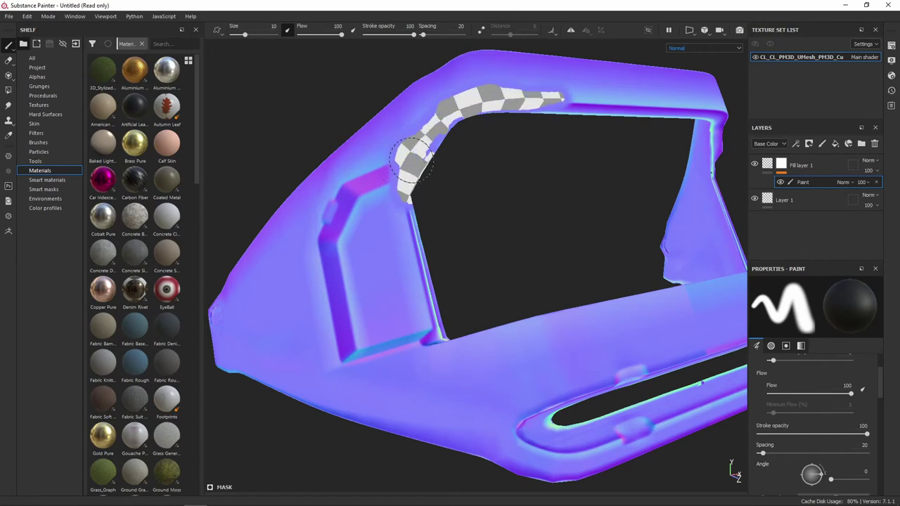
{"action": "key", "text": "ctrl+z"}
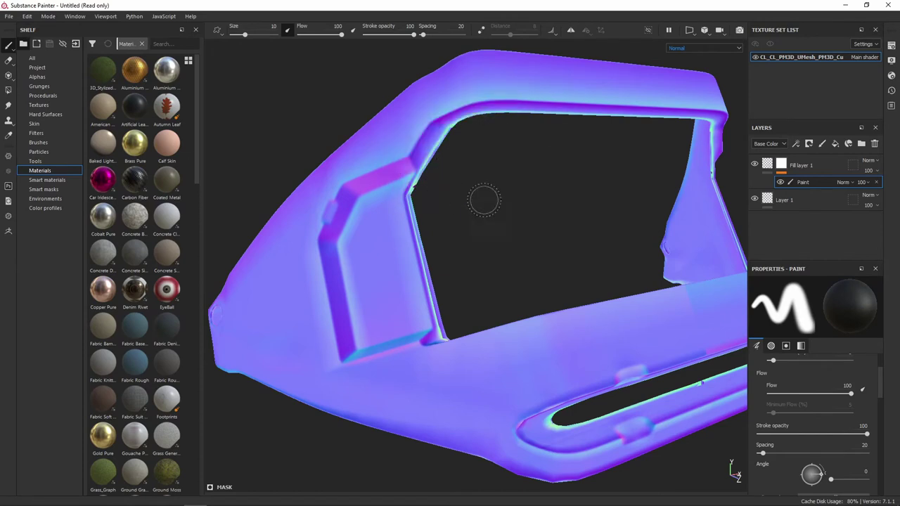
{"action": "mouse_move", "coordinate": [482, 201]}
{"action": "left_mouse_down", "text": "alt"}
{"action": "mouse_move", "coordinate": [513, 211]}
{"action": "mouse_move", "coordinate": [479, 225]}
{"action": "left_mouse_up", "text": "alt"}
{"action": "left_click_drag", "start_coordinate": [477, 235], "coordinate": [475, 176], "text": "alt"}
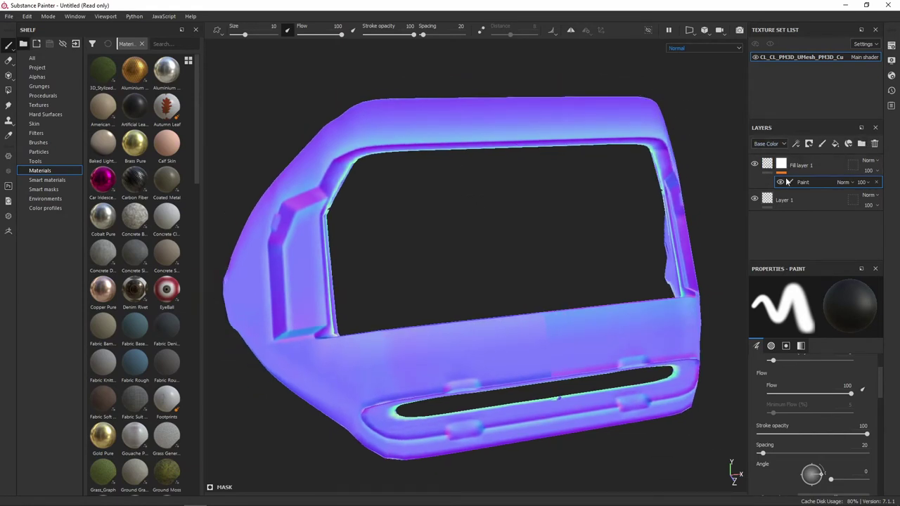
{"action": "left_click", "coordinate": [682, 51]}
{"action": "left_click", "coordinate": [681, 63]}
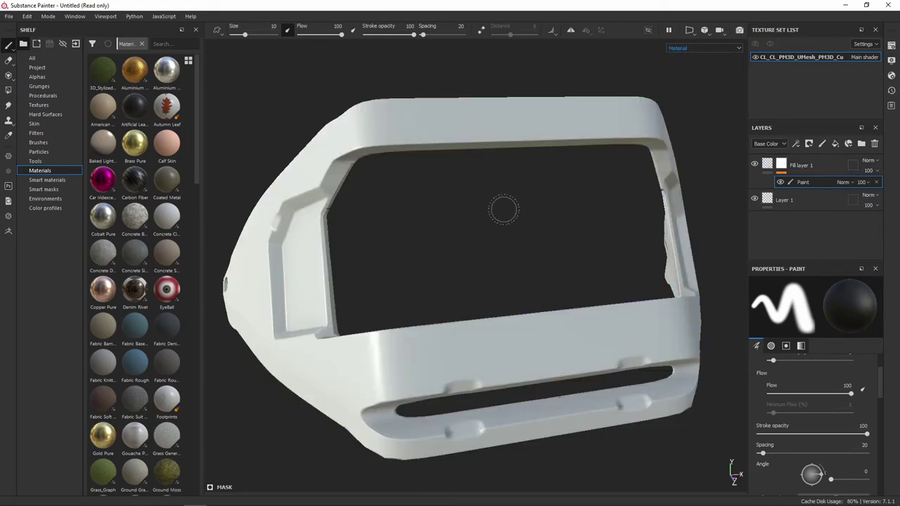
{"action": "mouse_move", "coordinate": [502, 209]}
{"action": "left_mouse_down", "text": "alt"}
{"action": "mouse_move", "coordinate": [497, 218]}
{"action": "mouse_move", "coordinate": [536, 220]}
{"action": "mouse_move", "coordinate": [538, 210]}
{"action": "mouse_move", "coordinate": [506, 212]}
{"action": "left_mouse_up", "text": "alt"}
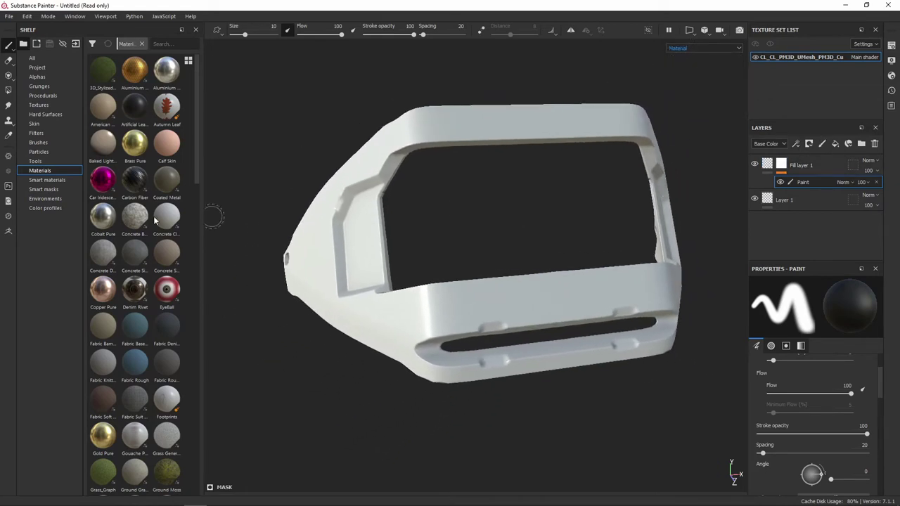
- Drag Stylized Small Field Grass from the Materials shelf onto the mesh
{"action": "scroll", "coordinate": [139, 260], "scroll_direction": "down", "scroll_amount": 5}
{"action": "scroll", "coordinate": [138, 260], "scroll_direction": "down", "scroll_amount": 3}
{"action": "scroll", "coordinate": [138, 273], "scroll_direction": "down", "scroll_amount": 2}
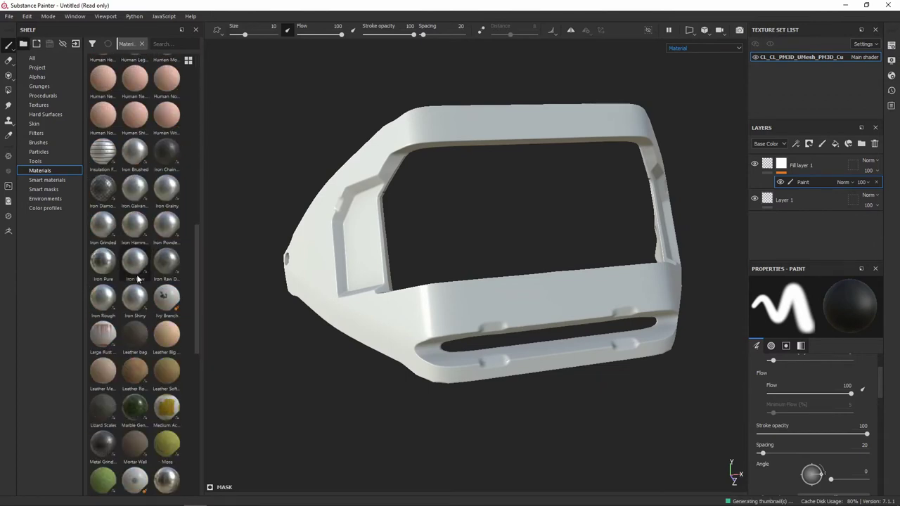
{"action": "scroll", "coordinate": [138, 281], "scroll_direction": "down", "scroll_amount": 3}
{"action": "scroll", "coordinate": [148, 295], "scroll_direction": "down", "scroll_amount": 3}
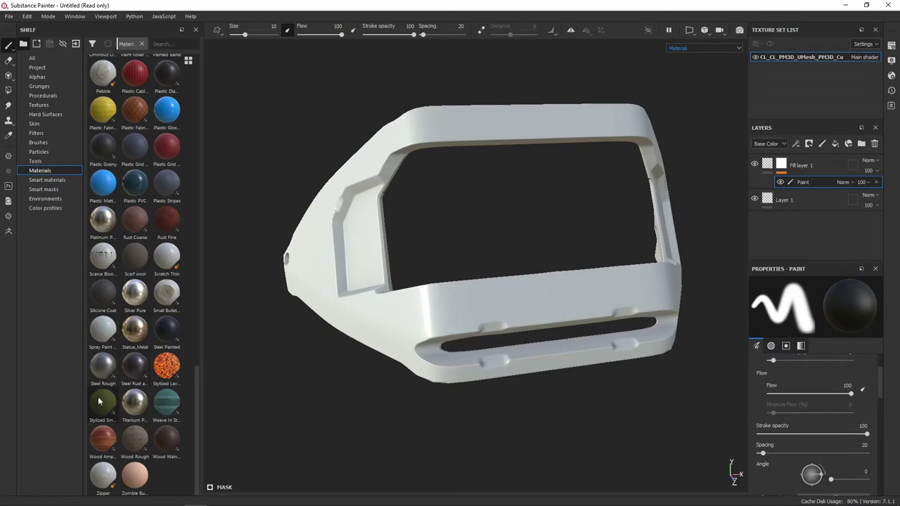
{"action": "mouse_move", "coordinate": [102, 402]}
{"action": "left_mouse_down"}
{"action": "mouse_move", "coordinate": [311, 178]}
{"action": "mouse_move", "coordinate": [349, 185]}
{"action": "left_mouse_up"}
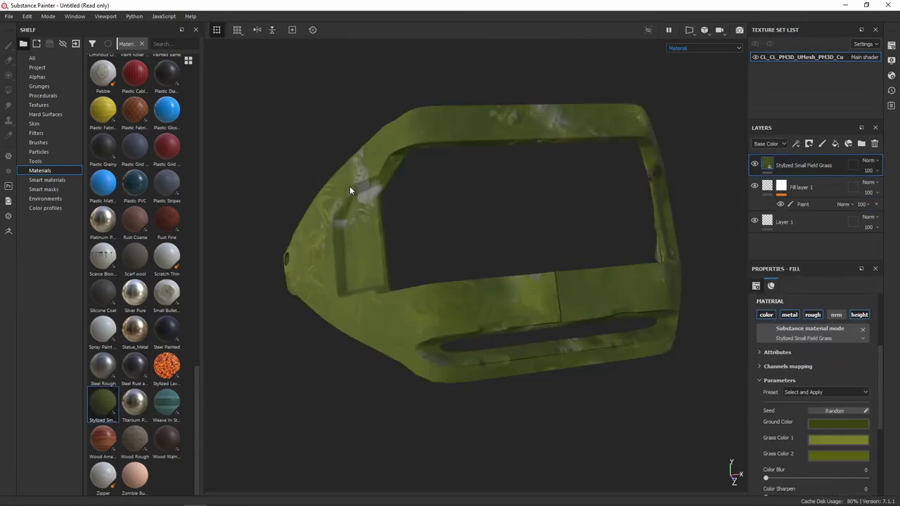
{"action": "mouse_move", "coordinate": [492, 211]}
{"action": "left_mouse_down", "text": "alt"}
{"action": "mouse_move", "coordinate": [465, 214]}
{"action": "mouse_move", "coordinate": [421, 156]}
{"action": "mouse_move", "coordinate": [510, 274]}
{"action": "mouse_move", "coordinate": [564, 285]}
{"action": "mouse_move", "coordinate": [538, 286]}
{"action": "mouse_move", "coordinate": [574, 227]}
{"action": "mouse_move", "coordinate": [575, 251]}
{"action": "left_mouse_up", "text": "alt"}
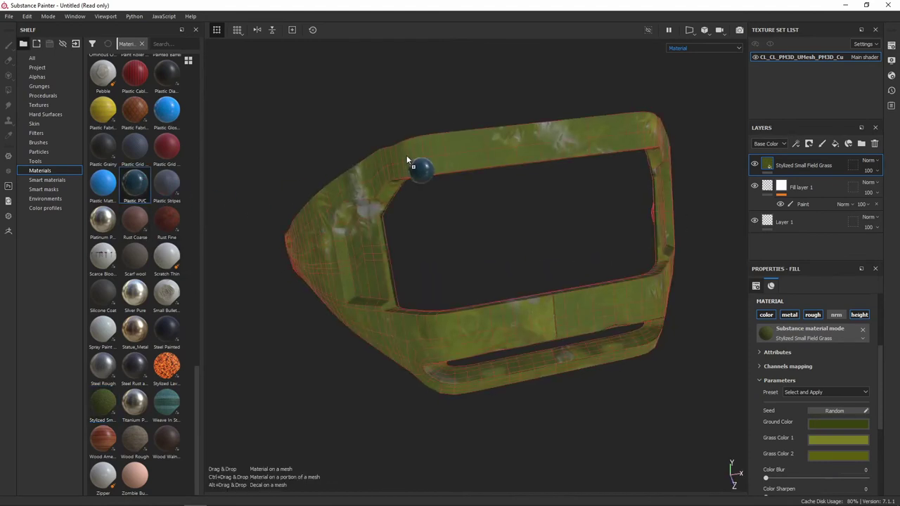
- Drop Plastic PVC over it, turning the frame glossy blue plastic
{"action": "left_click_drag", "start_coordinate": [135, 183], "coordinate": [407, 155]}
{"action": "left_click_drag", "start_coordinate": [487, 254], "coordinate": [482, 161], "text": "alt"}
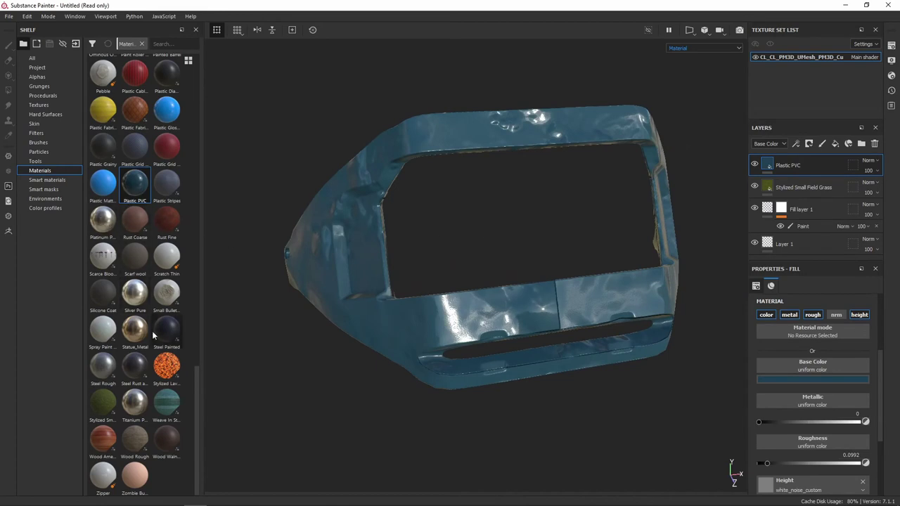
{"action": "scroll", "coordinate": [150, 321], "scroll_direction": "up", "scroll_amount": 3}
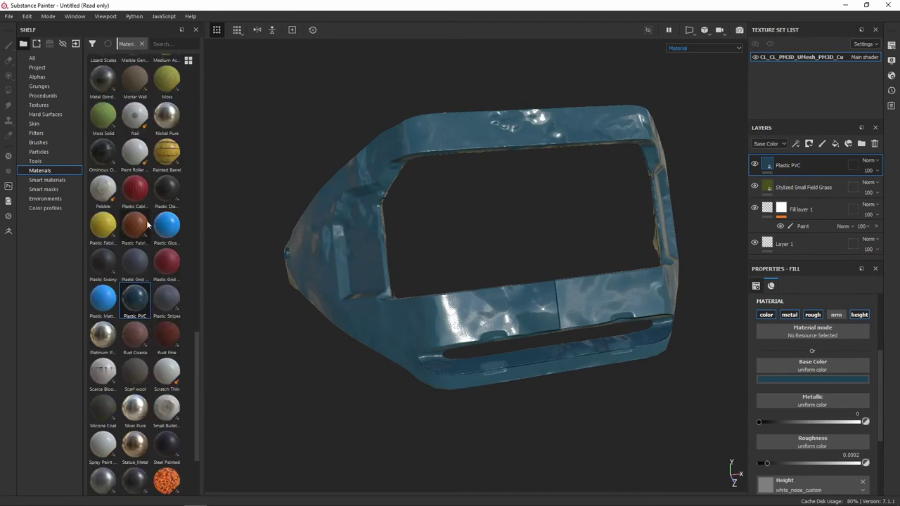
{"action": "scroll", "coordinate": [113, 274], "scroll_direction": "down", "scroll_amount": 3}
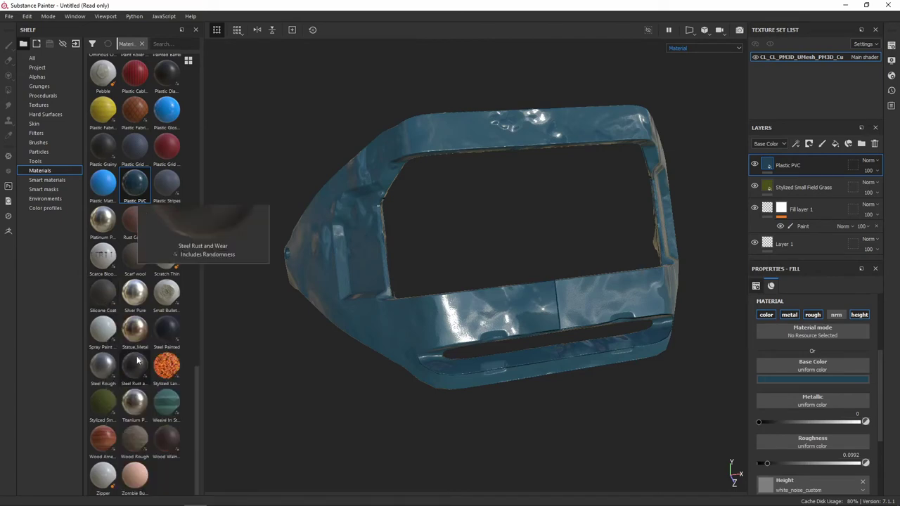
- Apply Steel Rust and Wear to the mesh and delete the Plastic PVC layer
{"action": "left_click_drag", "start_coordinate": [138, 360], "coordinate": [487, 344]}
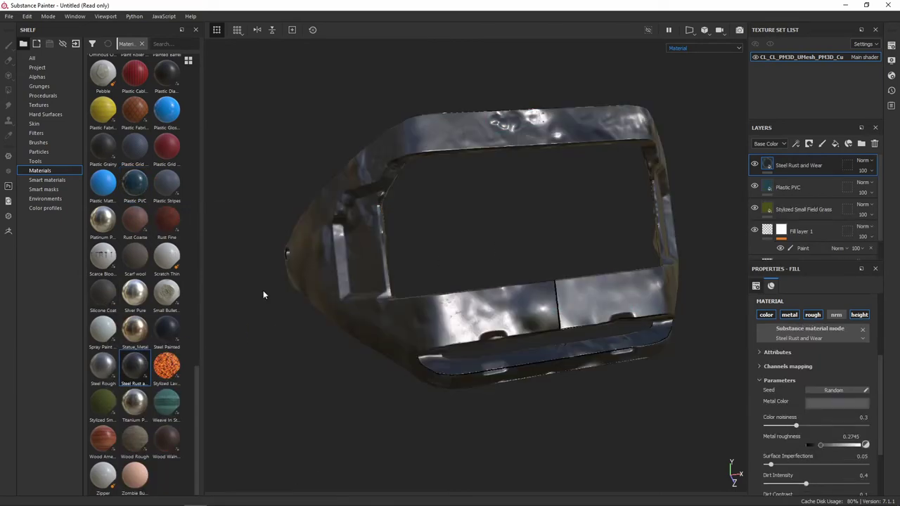
{"action": "left_click", "coordinate": [803, 185]}
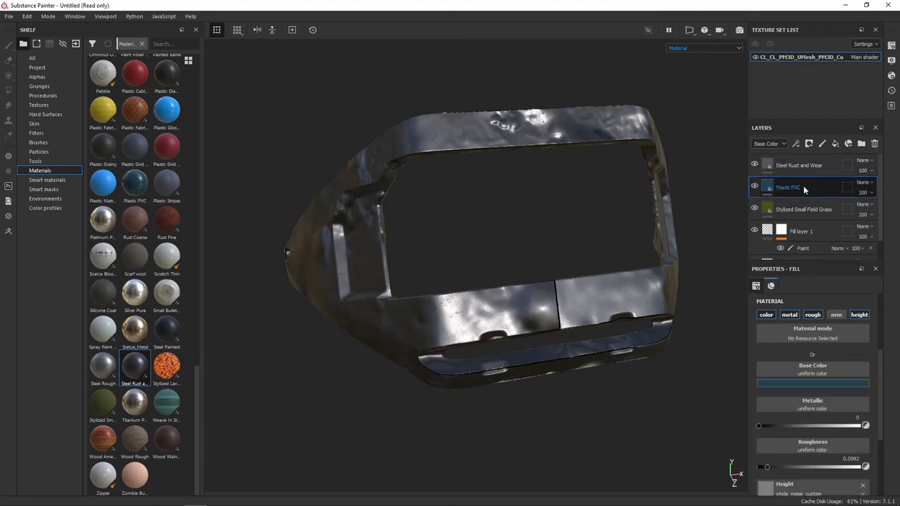
{"action": "left_click", "coordinate": [874, 144]}
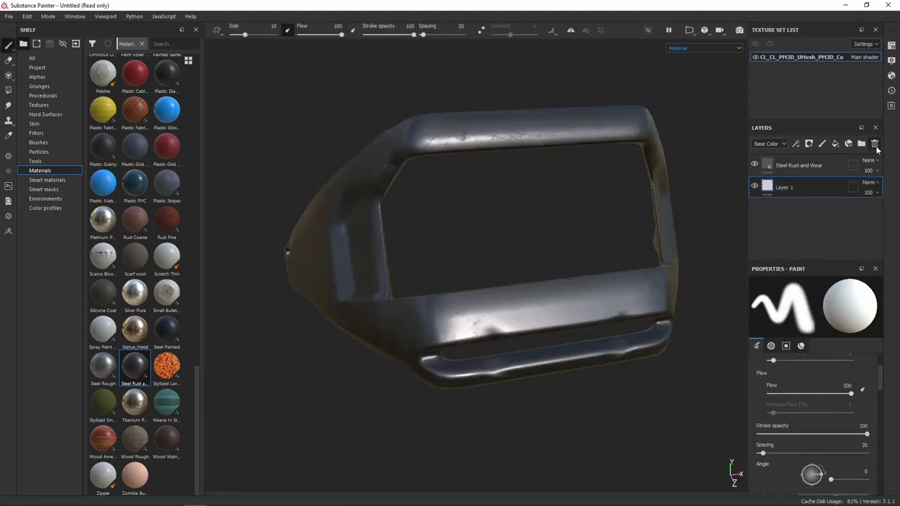
{"action": "mouse_move", "coordinate": [606, 227]}
{"action": "left_mouse_down", "text": "alt"}
{"action": "mouse_move", "coordinate": [533, 202]}
{"action": "mouse_move", "coordinate": [571, 166]}
{"action": "mouse_move", "coordinate": [652, 257]}
{"action": "left_mouse_up", "text": "alt"}
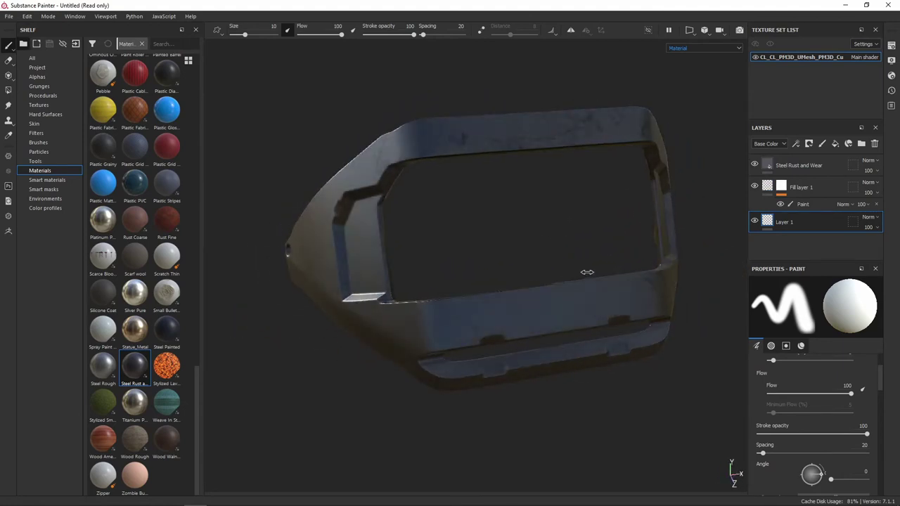
- Add an empty paint layer, Layer 2, on top and try a stroke on the rim
{"action": "left_click", "coordinate": [804, 169]}
{"action": "left_click", "coordinate": [822, 144]}
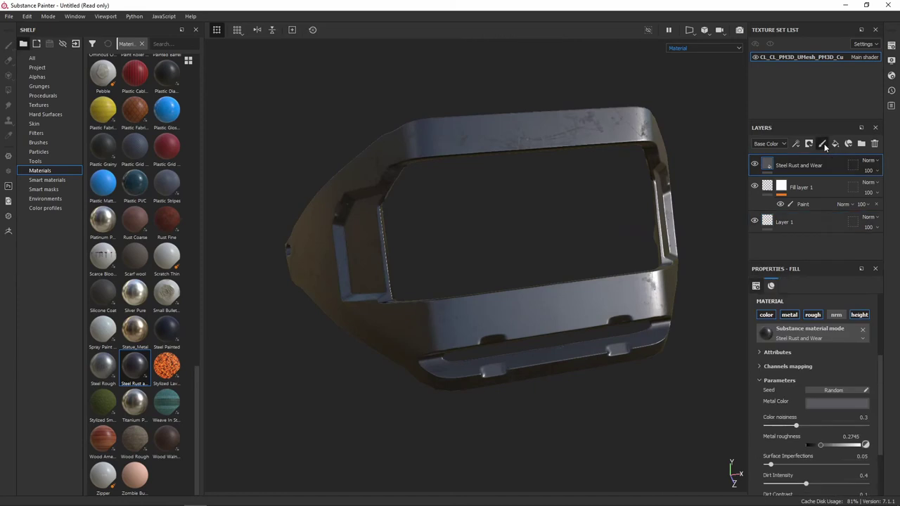
{"action": "left_click_drag", "start_coordinate": [510, 144], "coordinate": [418, 149]}
- Undo the test stroke and set the brush Base Color to red
{"action": "key", "text": "ctrl+z"}
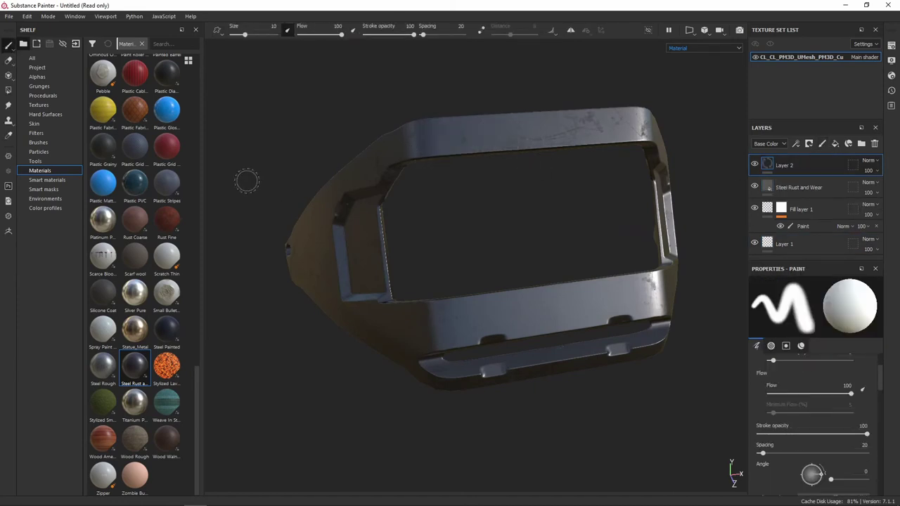
{"action": "right_click", "coordinate": [538, 232]}
{"action": "scroll", "coordinate": [602, 288], "scroll_direction": "down", "scroll_amount": 3}
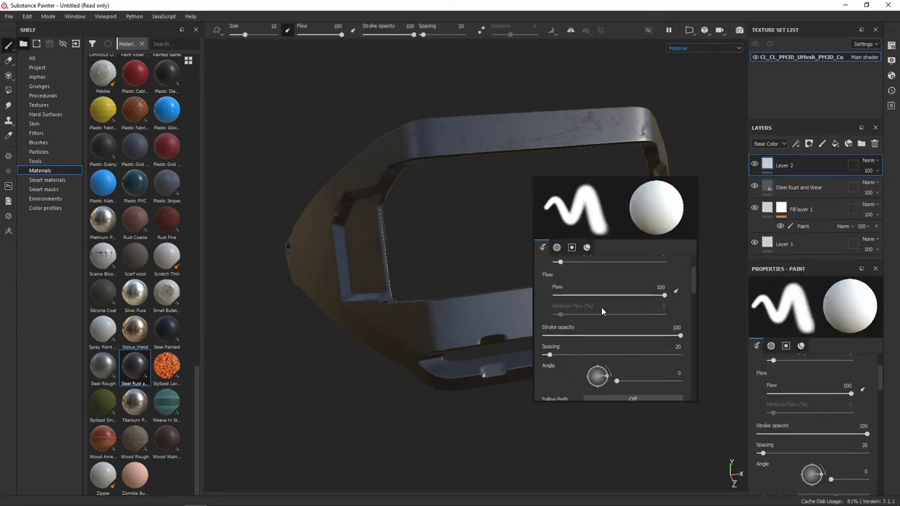
{"action": "scroll", "coordinate": [601, 309], "scroll_direction": "down", "scroll_amount": 3}
{"action": "scroll", "coordinate": [601, 319], "scroll_direction": "down", "scroll_amount": 3}
{"action": "scroll", "coordinate": [597, 322], "scroll_direction": "down", "scroll_amount": 3}
{"action": "left_click", "coordinate": [611, 378]}
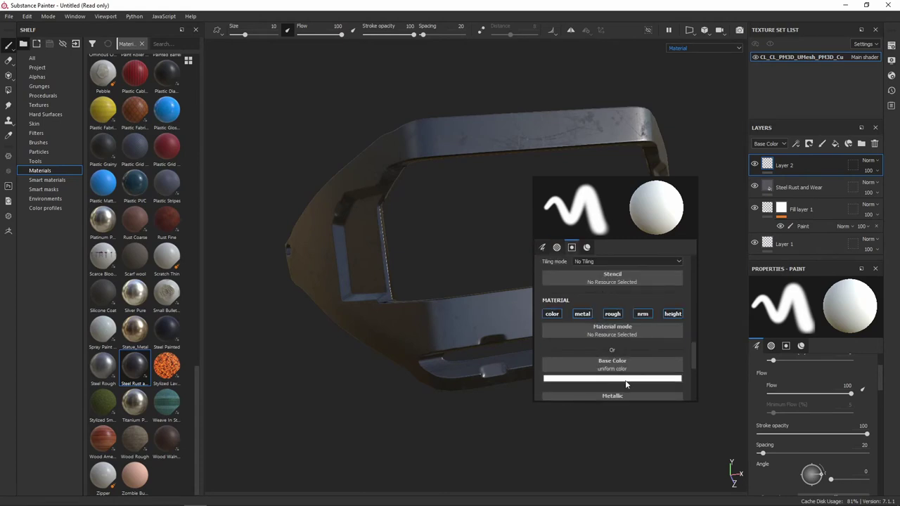
{"action": "left_click_drag", "start_coordinate": [668, 401], "coordinate": [680, 404]}
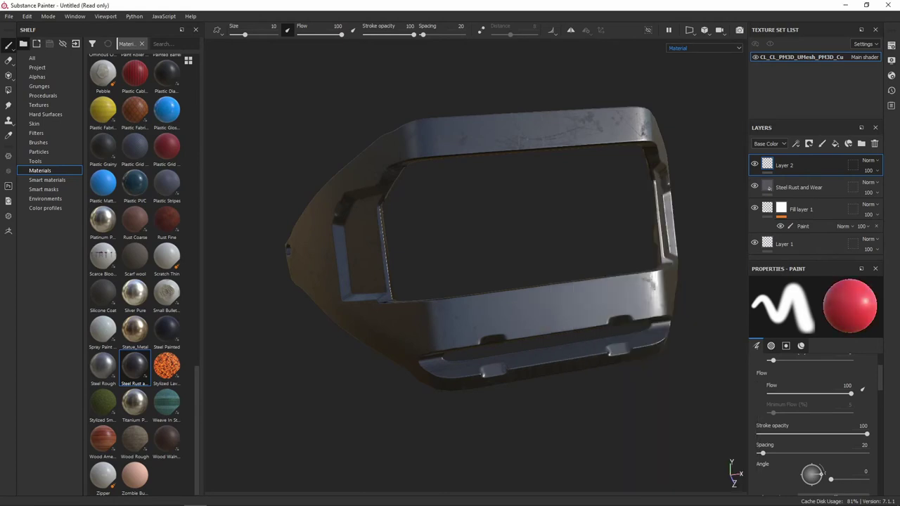
- Paint trial red lettering on the top rim, then undo all of it
{"action": "mouse_move", "coordinate": [528, 136]}
{"action": "left_mouse_down"}
{"action": "mouse_move", "coordinate": [483, 135]}
{"action": "mouse_move", "coordinate": [364, 176]}
{"action": "left_mouse_up"}
{"action": "left_click_drag", "start_coordinate": [418, 149], "coordinate": [450, 132]}
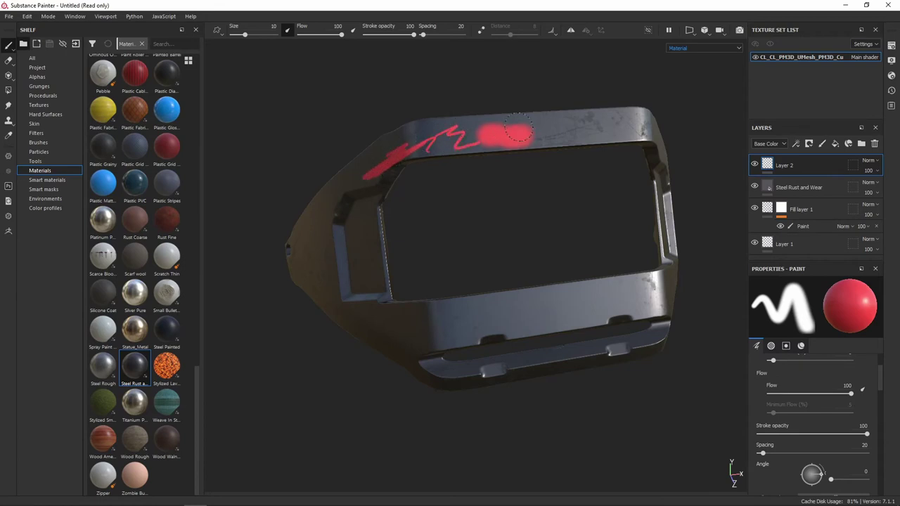
{"action": "key", "text": "ctrl+z"}
{"action": "key", "text": "ctrl+z"}
{"action": "key", "text": "ctrl+z"}
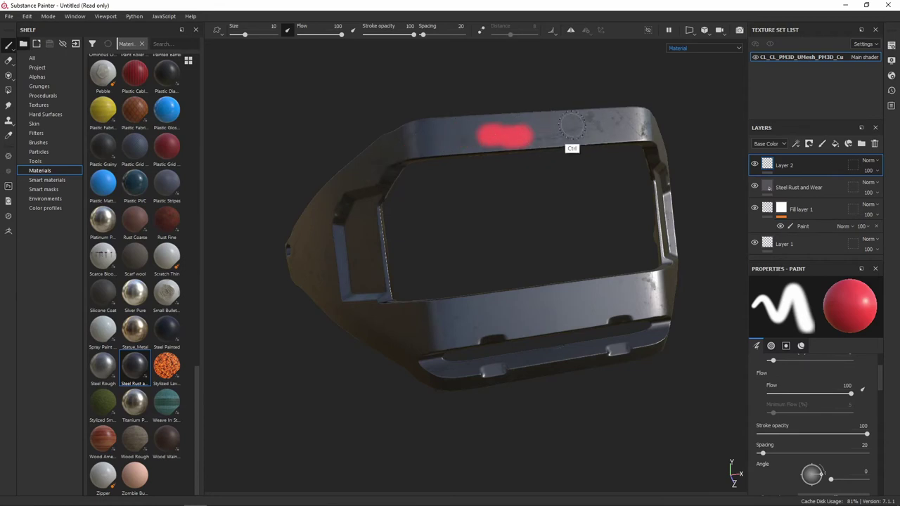
{"action": "key", "text": "ctrl+z"}
{"action": "key", "text": "ctrl+z"}
{"action": "mouse_move", "coordinate": [473, 144]}
{"action": "left_mouse_down"}
{"action": "mouse_move", "coordinate": [492, 120]}
{"action": "mouse_move", "coordinate": [507, 123]}
{"action": "left_mouse_up"}
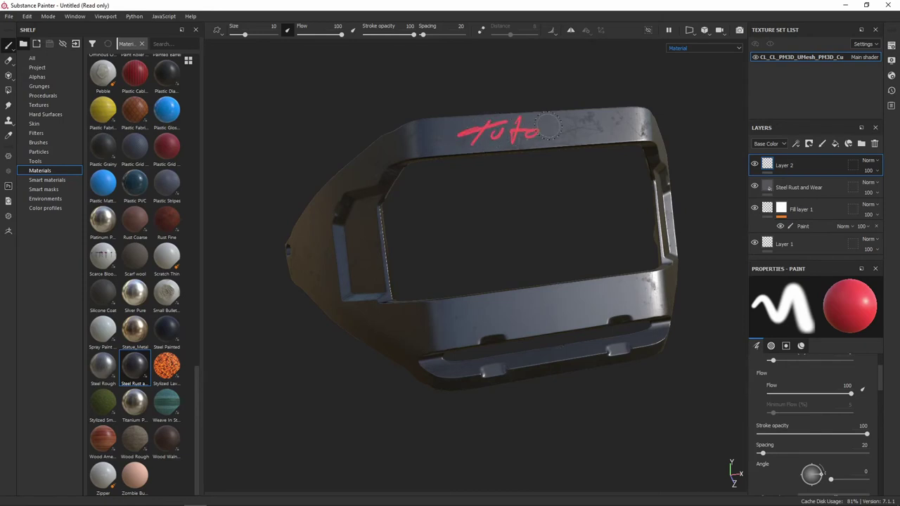
{"action": "left_click_drag", "start_coordinate": [582, 113], "coordinate": [577, 143]}
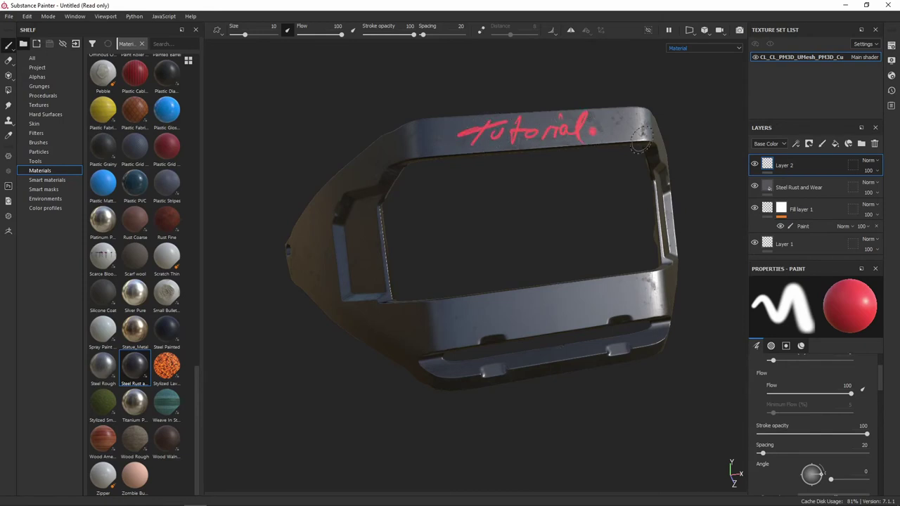
{"action": "key", "text": "ctrl+z"}
{"action": "key", "text": "ctrl+z"}
{"action": "key", "text": "ctrl+z"}
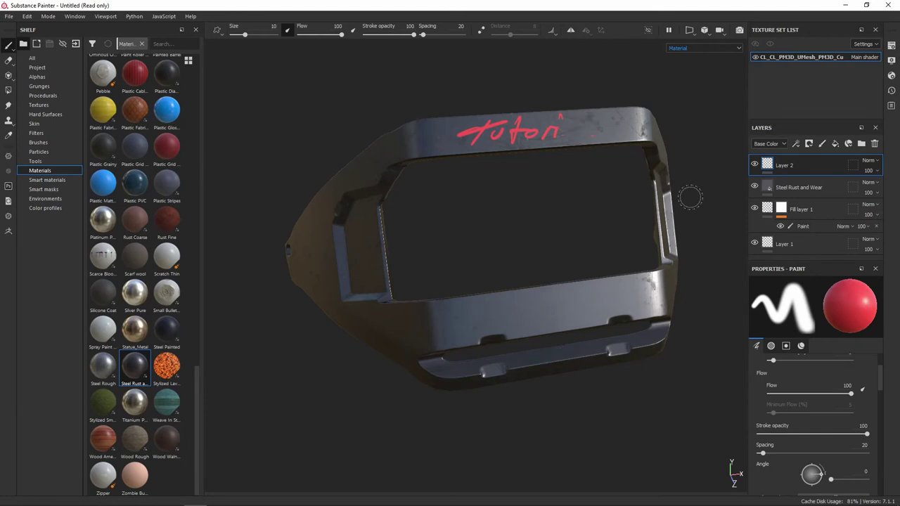
{"action": "key", "text": "ctrl+z"}
{"action": "key", "text": "ctrl+z"}
{"action": "key", "text": "ctrl+z"}
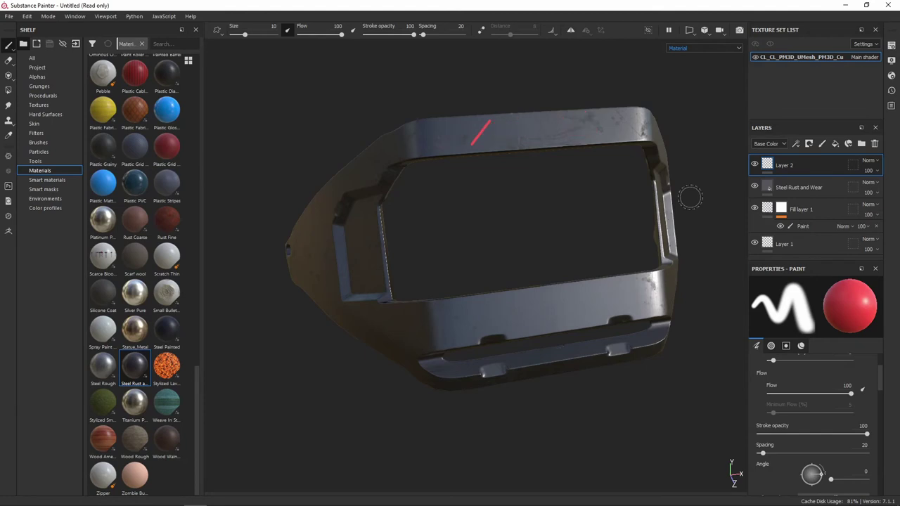
{"action": "right_click_drag", "start_coordinate": [546, 217], "coordinate": [546, 239], "text": "shift"}
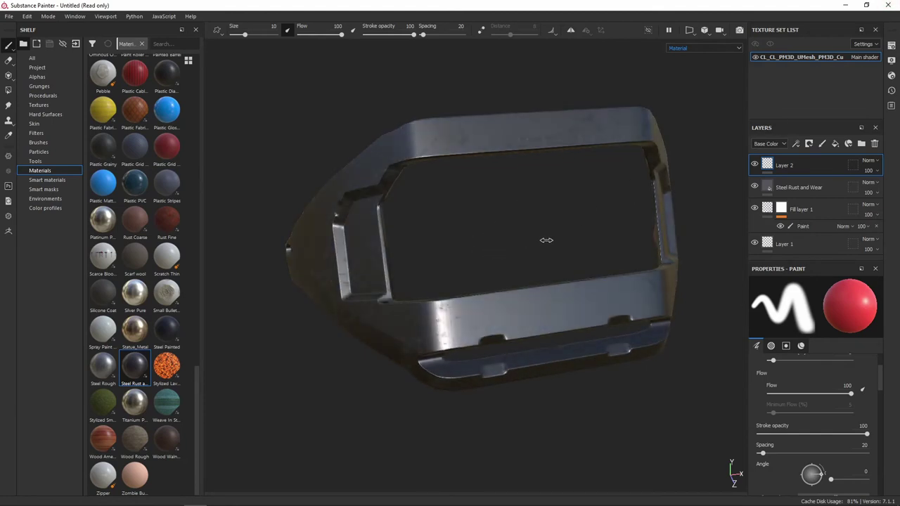
- Make the Steel Rust and Wear metal neutral grey, Color noisiness 0.86, Metal roughness 0.4741
{"action": "left_click", "coordinate": [801, 188]}
{"action": "left_click", "coordinate": [819, 403]}
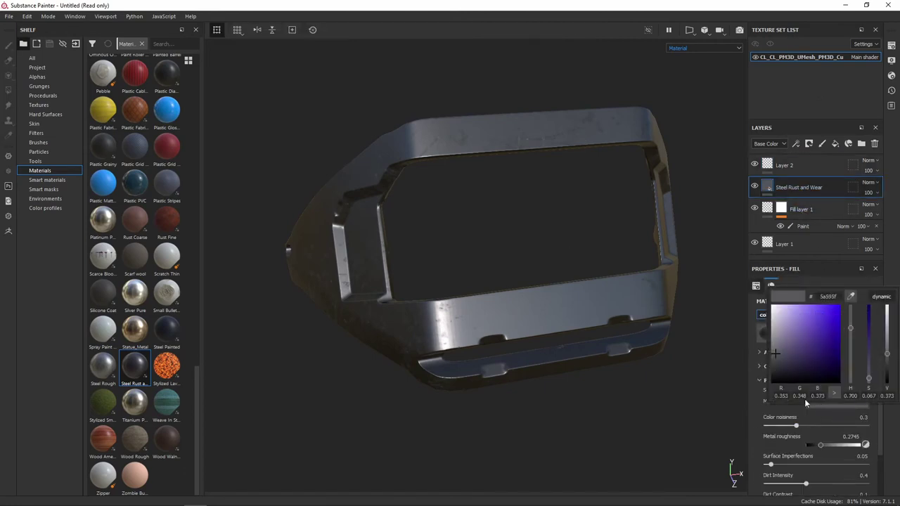
{"action": "left_click_drag", "start_coordinate": [776, 357], "coordinate": [768, 346]}
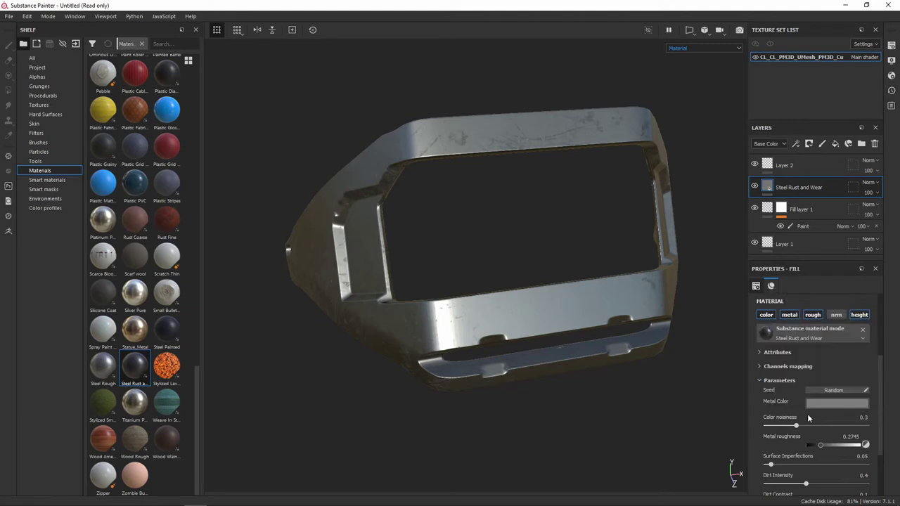
{"action": "left_click_drag", "start_coordinate": [764, 425], "coordinate": [849, 426]}
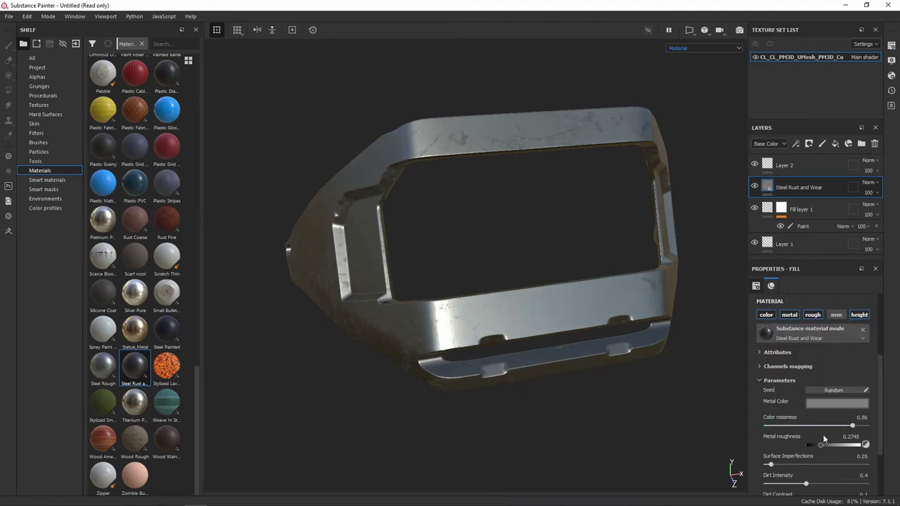
{"action": "mouse_move", "coordinate": [743, 437]}
{"action": "left_mouse_down", "text": "alt"}
{"action": "mouse_move", "coordinate": [726, 439]}
{"action": "mouse_move", "coordinate": [731, 412]}
{"action": "mouse_move", "coordinate": [751, 428]}
{"action": "left_mouse_up", "text": "alt"}
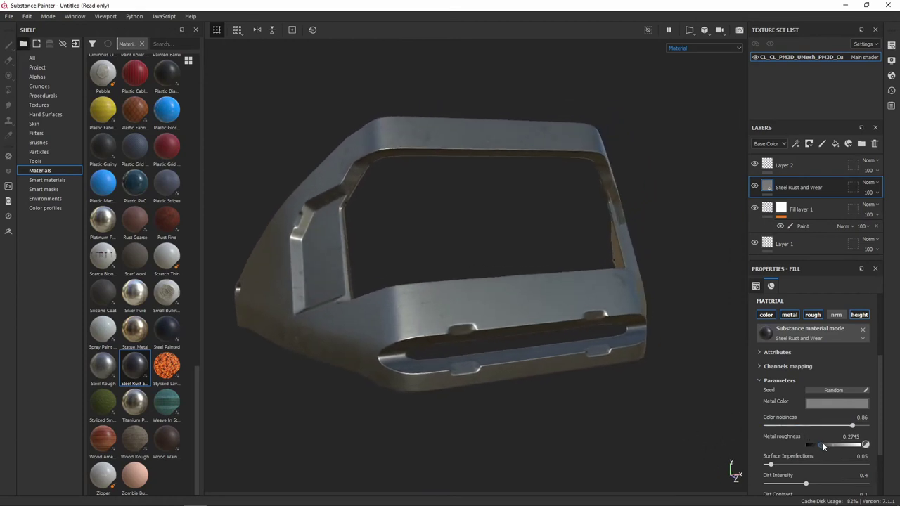
{"action": "mouse_move", "coordinate": [822, 445]}
{"action": "left_mouse_down"}
{"action": "mouse_move", "coordinate": [808, 445]}
{"action": "mouse_move", "coordinate": [832, 445]}
{"action": "left_mouse_up"}
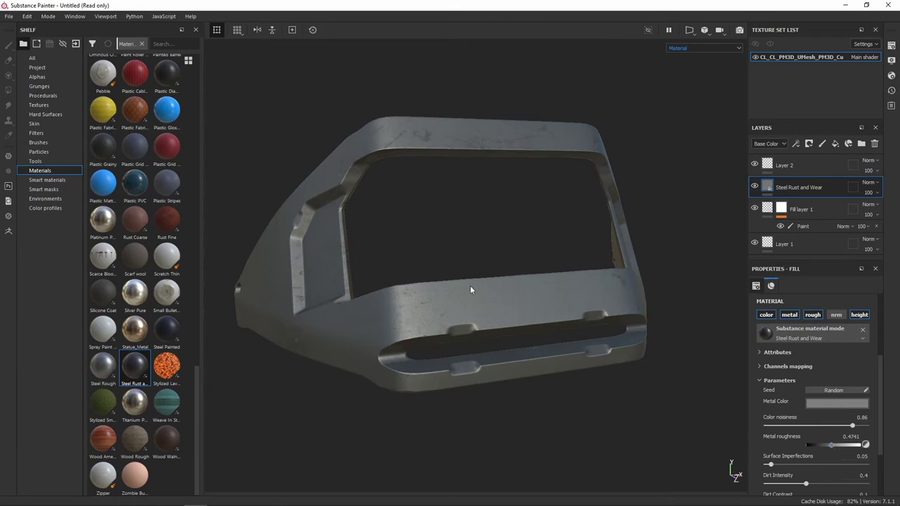
- Orbit and zoom in on the lower bar to inspect the steel, then reframe the whole frame
{"action": "mouse_move", "coordinate": [471, 290]}
{"action": "left_mouse_down", "text": "alt"}
{"action": "mouse_move", "coordinate": [425, 305]}
{"action": "mouse_move", "coordinate": [482, 269]}
{"action": "mouse_move", "coordinate": [486, 322]}
{"action": "left_mouse_up", "text": "alt"}
{"action": "mouse_move", "coordinate": [486, 321]}
{"action": "right_mouse_down", "text": "shift"}
{"action": "mouse_move", "coordinate": [522, 335]}
{"action": "mouse_move", "coordinate": [461, 347]}
{"action": "right_mouse_up", "text": "shift"}
{"action": "mouse_move", "coordinate": [462, 347]}
{"action": "left_mouse_down", "text": "alt"}
{"action": "mouse_move", "coordinate": [443, 406]}
{"action": "mouse_move", "coordinate": [412, 376]}
{"action": "left_mouse_up", "text": "alt"}
{"action": "scroll", "coordinate": [443, 407], "scroll_direction": "up", "scroll_amount": 5}
{"action": "scroll", "coordinate": [442, 406], "scroll_direction": "down", "scroll_amount": 5}
{"action": "right_click_drag", "start_coordinate": [412, 375], "coordinate": [426, 295], "text": "shift"}
{"action": "scroll", "coordinate": [427, 298], "scroll_direction": "up", "scroll_amount": 5}
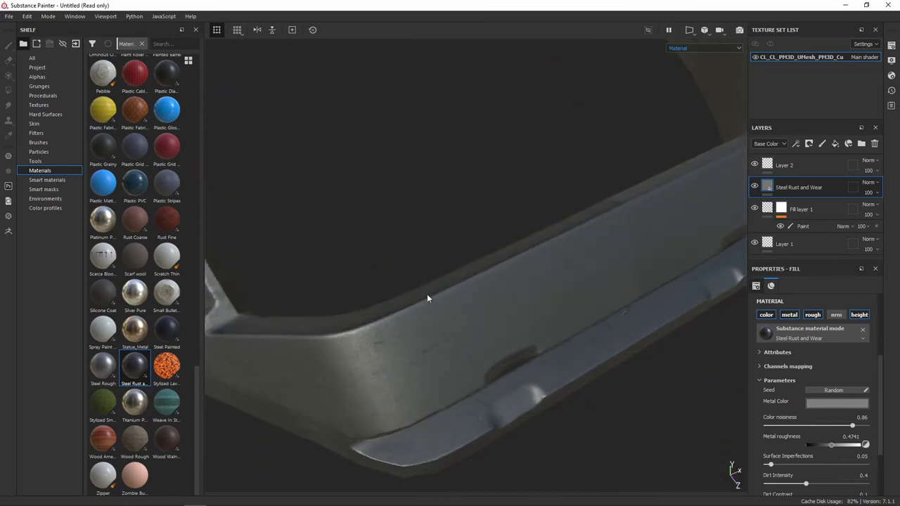
{"action": "scroll", "coordinate": [427, 298], "scroll_direction": "down", "scroll_amount": 5}
{"action": "mouse_move", "coordinate": [440, 297]}
{"action": "left_mouse_down", "text": "alt"}
{"action": "mouse_move", "coordinate": [489, 237]}
{"action": "mouse_move", "coordinate": [490, 220]}
{"action": "left_mouse_up", "text": "alt"}
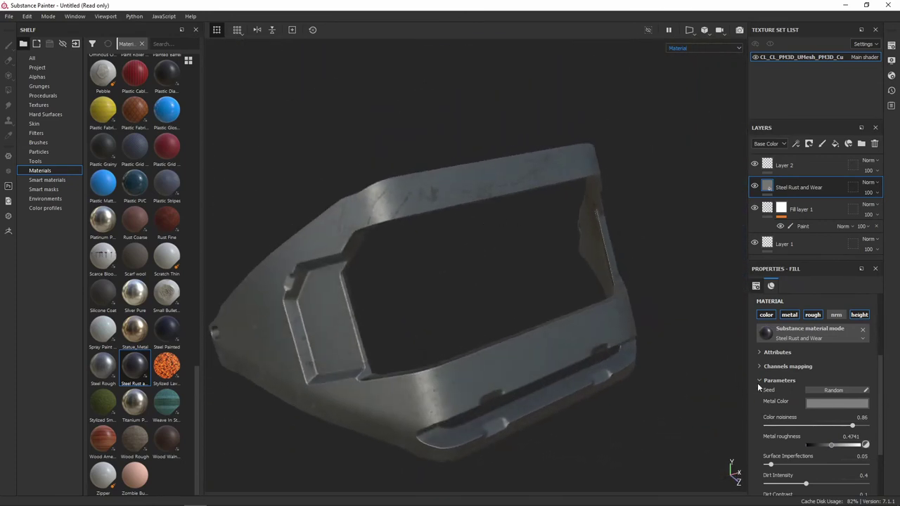
{"action": "scroll", "coordinate": [769, 385], "scroll_direction": "down", "scroll_amount": 2}
- Remove the steel's surface imperfections and set its Dirt Intensity to 0
{"action": "left_click_drag", "start_coordinate": [808, 409], "coordinate": [853, 402]}
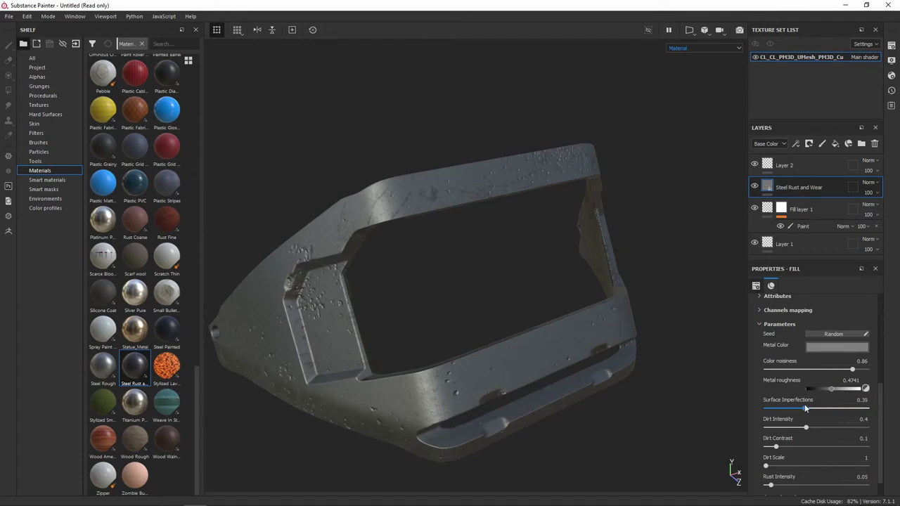
{"action": "left_click_drag", "start_coordinate": [778, 414], "coordinate": [739, 412]}
{"action": "left_click_drag", "start_coordinate": [805, 427], "coordinate": [869, 422]}
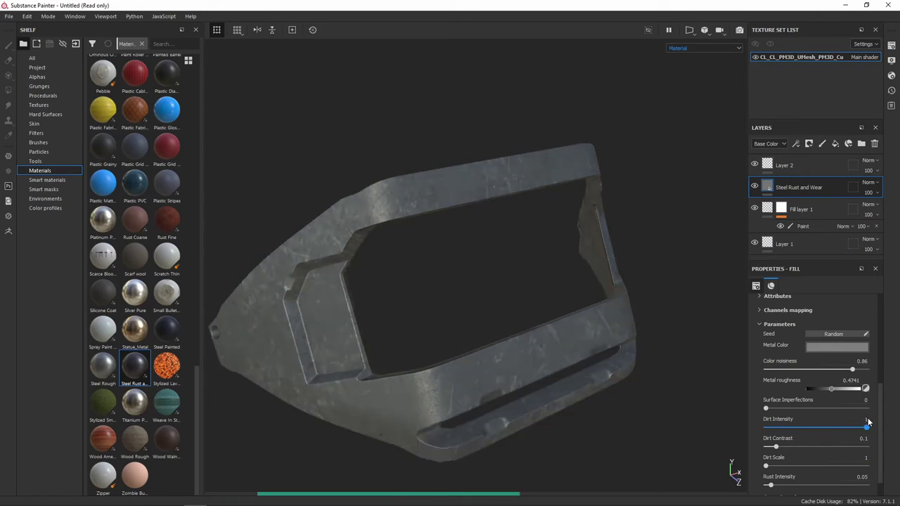
{"action": "left_click_drag", "start_coordinate": [808, 418], "coordinate": [758, 427]}
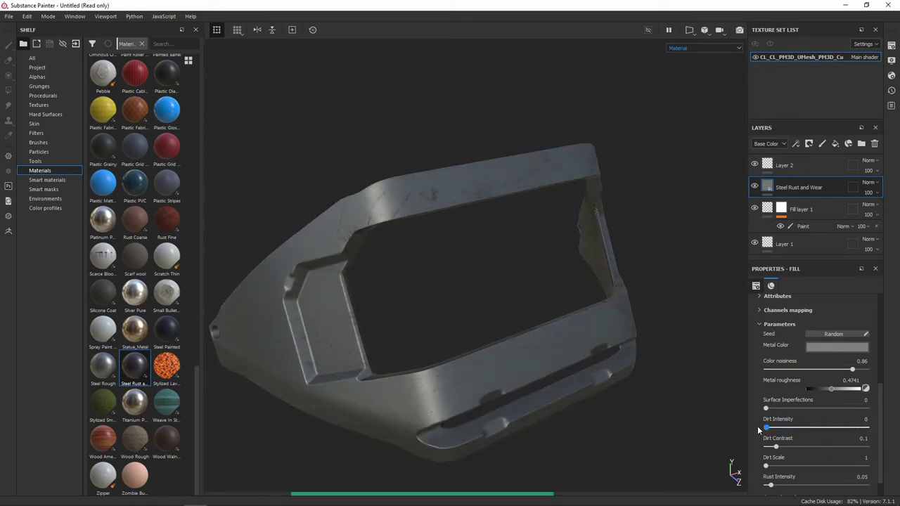
{"action": "mouse_move", "coordinate": [476, 331]}
{"action": "left_mouse_down", "text": "alt"}
{"action": "mouse_move", "coordinate": [466, 257]}
{"action": "mouse_move", "coordinate": [558, 218]}
{"action": "mouse_move", "coordinate": [580, 239]}
{"action": "mouse_move", "coordinate": [396, 376]}
{"action": "mouse_move", "coordinate": [452, 387]}
{"action": "mouse_move", "coordinate": [355, 358]}
{"action": "mouse_move", "coordinate": [337, 311]}
{"action": "mouse_move", "coordinate": [419, 375]}
{"action": "left_mouse_up", "text": "alt"}
{"action": "left_click_drag", "start_coordinate": [542, 276], "coordinate": [733, 468], "text": "alt"}
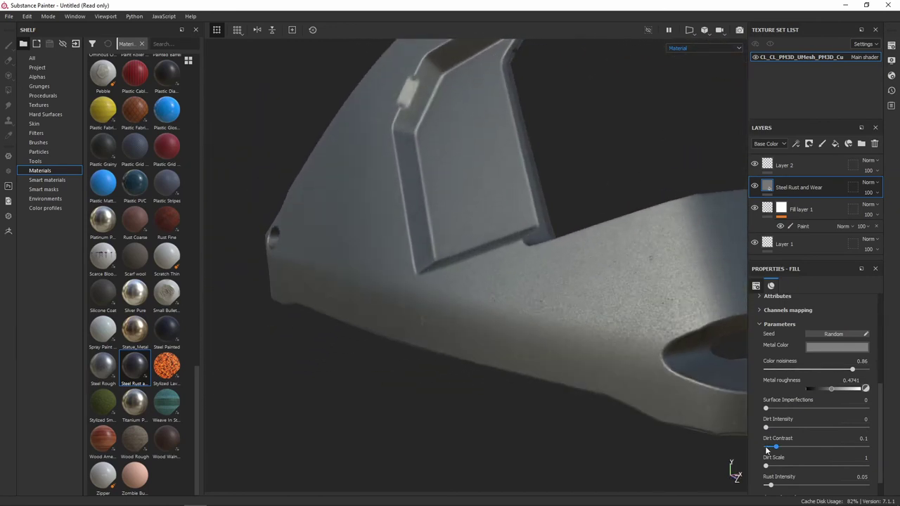
{"action": "scroll", "coordinate": [789, 469], "scroll_direction": "down", "scroll_amount": 1}
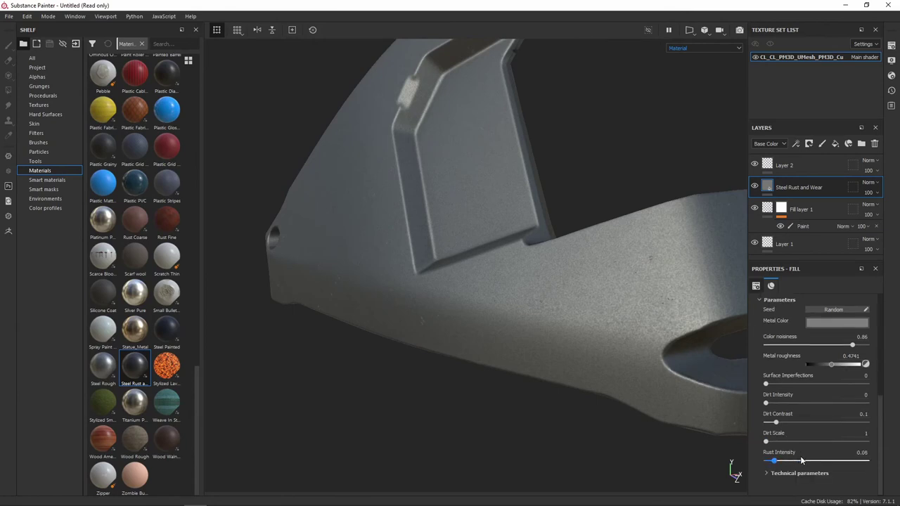
- Turn Rust Intensity down to 0 and lower Metal roughness to about 0.33 for shinier steel
{"action": "left_click_drag", "start_coordinate": [801, 460], "coordinate": [823, 461]}
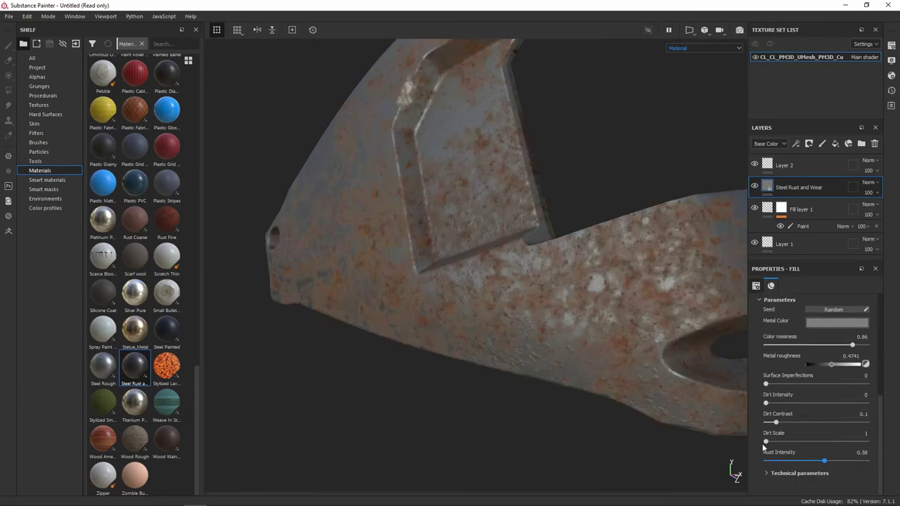
{"action": "mouse_move", "coordinate": [703, 421]}
{"action": "left_mouse_down", "text": "alt"}
{"action": "mouse_move", "coordinate": [465, 276]}
{"action": "mouse_move", "coordinate": [461, 262]}
{"action": "mouse_move", "coordinate": [541, 331]}
{"action": "mouse_move", "coordinate": [576, 317]}
{"action": "mouse_move", "coordinate": [716, 402]}
{"action": "left_mouse_up", "text": "alt"}
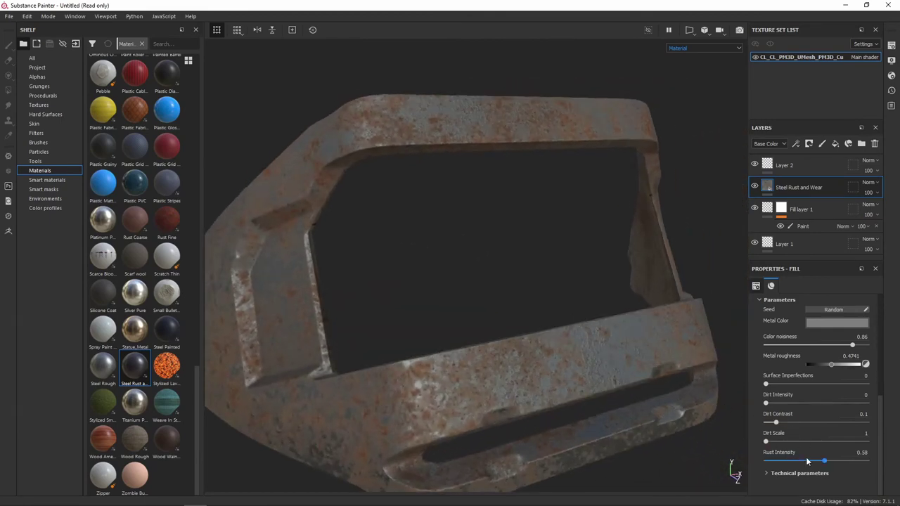
{"action": "left_click_drag", "start_coordinate": [776, 464], "coordinate": [773, 462]}
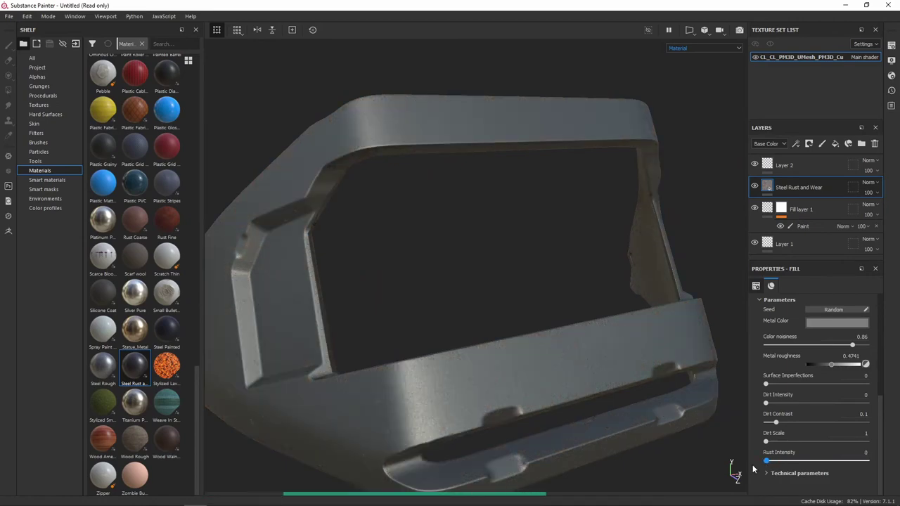
{"action": "mouse_move", "coordinate": [513, 296]}
{"action": "left_mouse_down", "text": "alt"}
{"action": "mouse_move", "coordinate": [488, 285]}
{"action": "mouse_move", "coordinate": [557, 256]}
{"action": "mouse_move", "coordinate": [482, 293]}
{"action": "mouse_move", "coordinate": [373, 298]}
{"action": "left_mouse_up", "text": "alt"}
{"action": "right_click_drag", "start_coordinate": [373, 297], "coordinate": [452, 280], "text": "alt"}
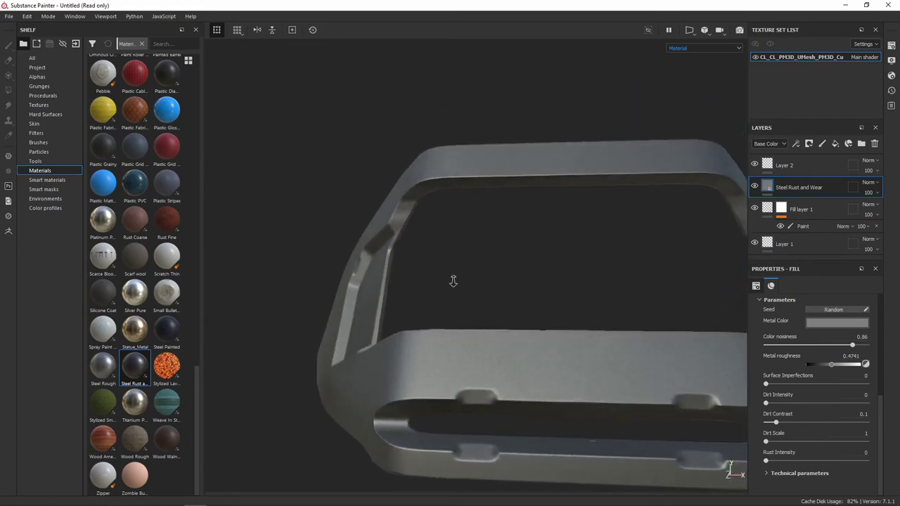
{"action": "middle_click_drag", "start_coordinate": [452, 280], "coordinate": [461, 244], "text": "alt"}
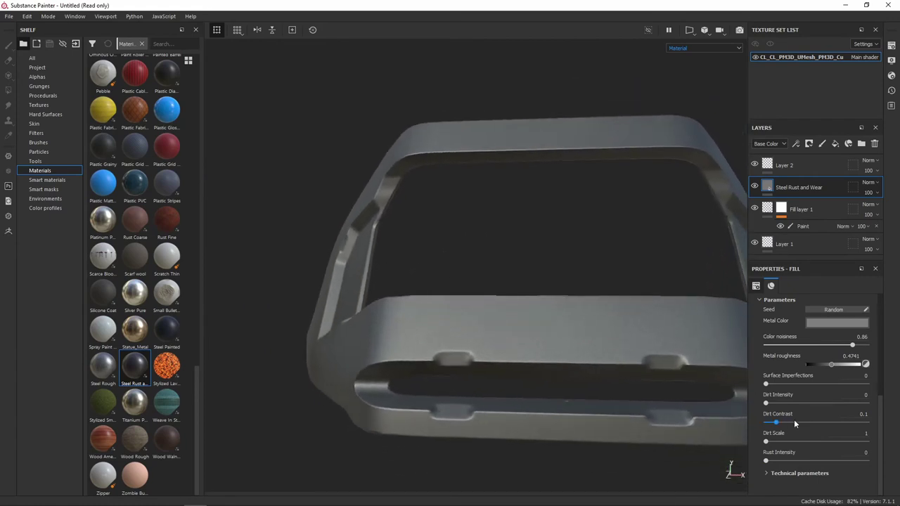
{"action": "scroll", "coordinate": [771, 342], "scroll_direction": "up", "scroll_amount": 2}
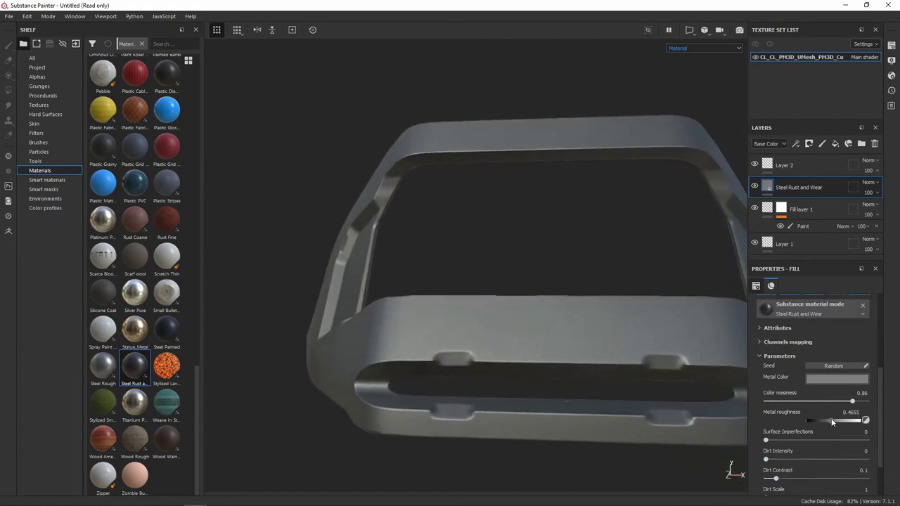
{"action": "left_click_drag", "start_coordinate": [826, 418], "coordinate": [823, 420]}
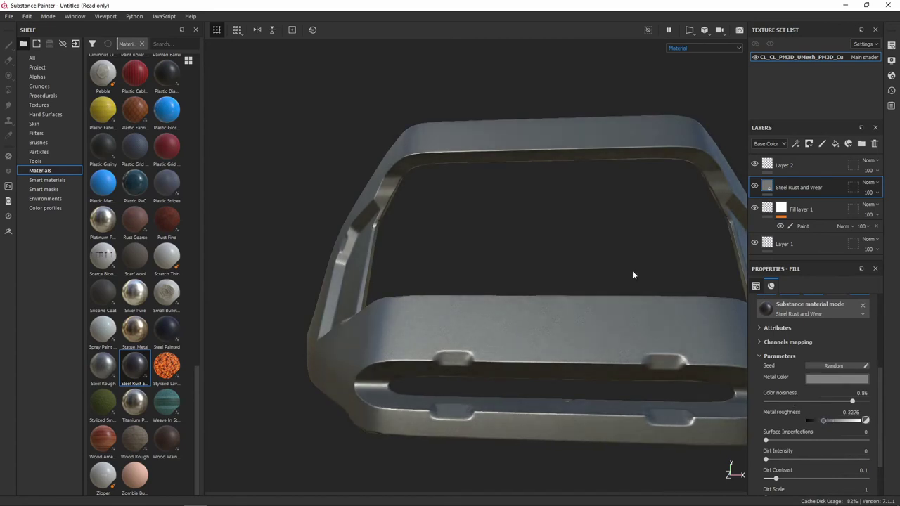
{"action": "scroll", "coordinate": [780, 358], "scroll_direction": "up", "scroll_amount": 4}
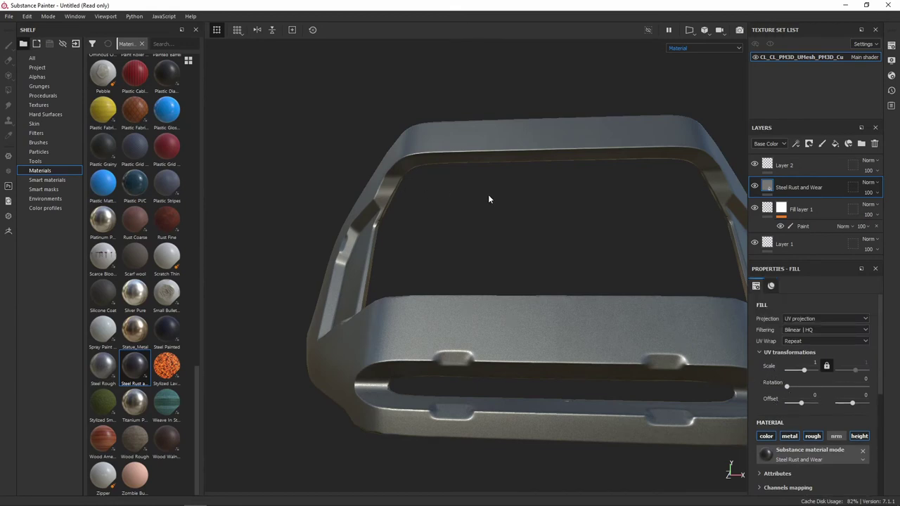
{"action": "left_click_drag", "start_coordinate": [489, 199], "coordinate": [545, 206], "text": "alt"}
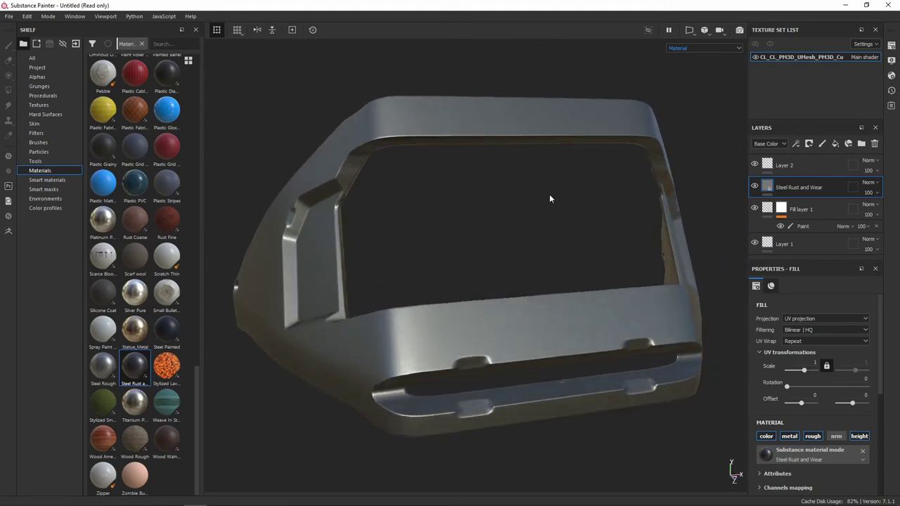
- Select Layer 2 and drop the blue Plastic Glossy Pure material onto the model
{"action": "left_click", "coordinate": [803, 162]}
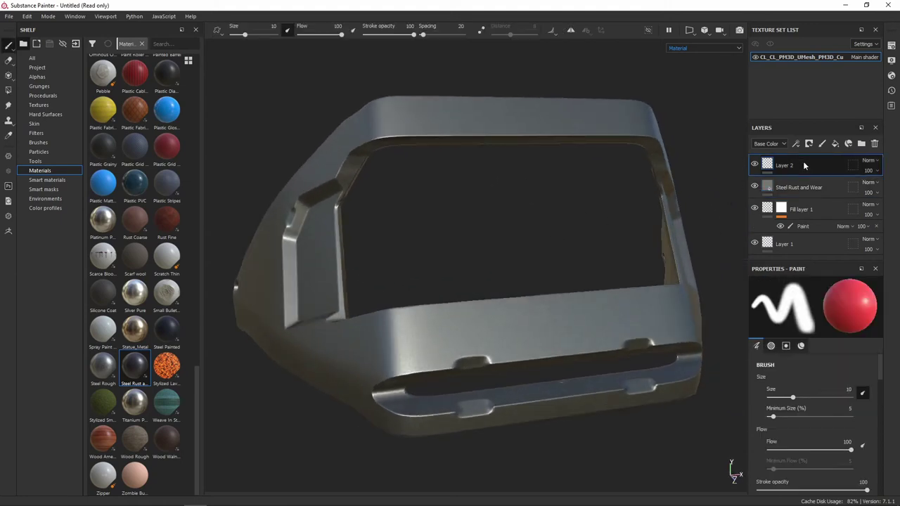
{"action": "left_click", "coordinate": [168, 116]}
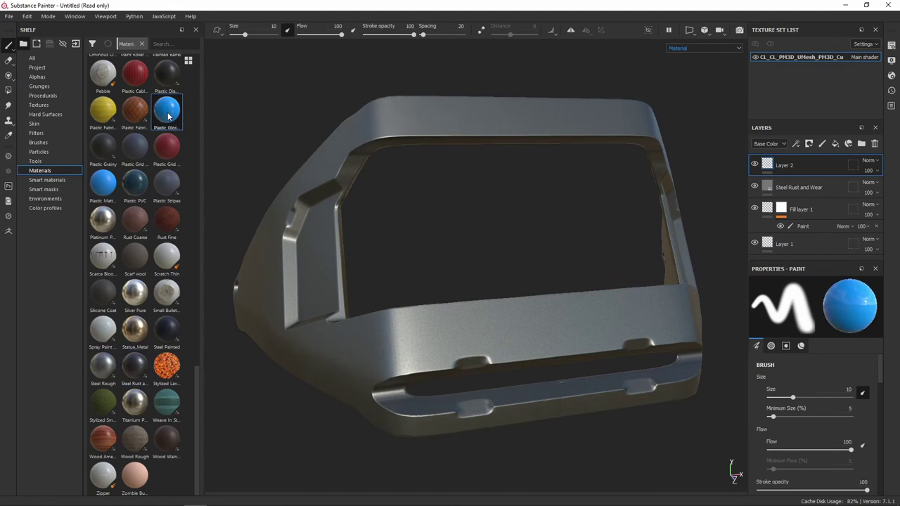
{"action": "mouse_move", "coordinate": [168, 117]}
{"action": "left_mouse_down"}
{"action": "mouse_move", "coordinate": [441, 106]}
{"action": "mouse_move", "coordinate": [442, 113]}
{"action": "left_mouse_up"}
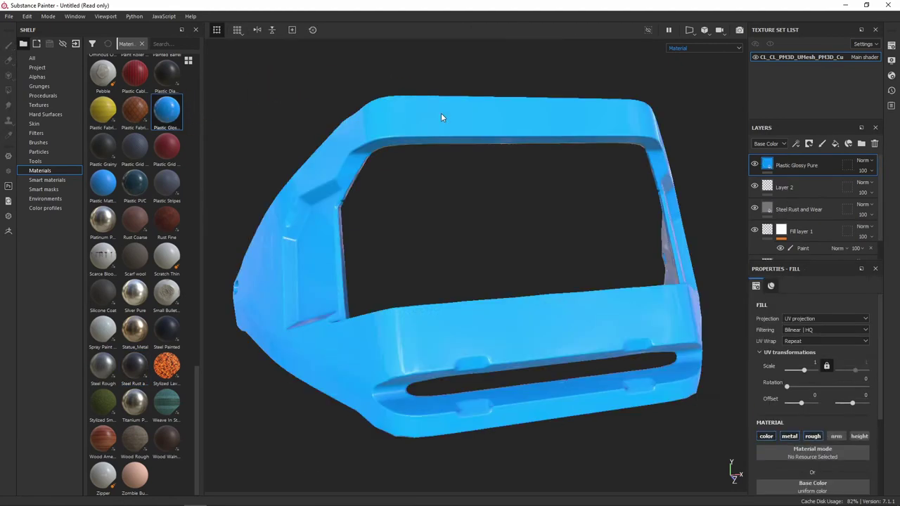
- Disable the plastic layer's colour and metal channels and set its roughness to 0
{"action": "left_click", "coordinate": [775, 436]}
{"action": "left_click", "coordinate": [790, 438]}
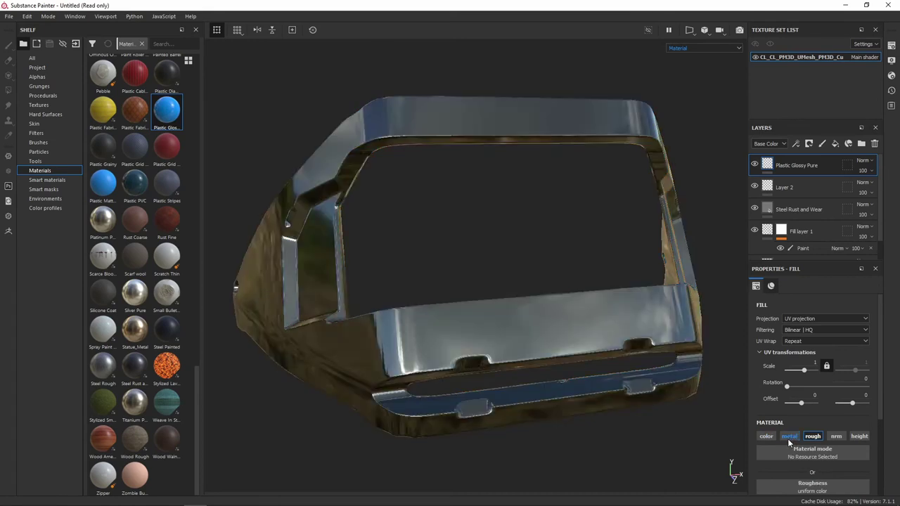
{"action": "scroll", "coordinate": [808, 422], "scroll_direction": "down", "scroll_amount": 2}
{"action": "scroll", "coordinate": [805, 404], "scroll_direction": "down", "scroll_amount": 1}
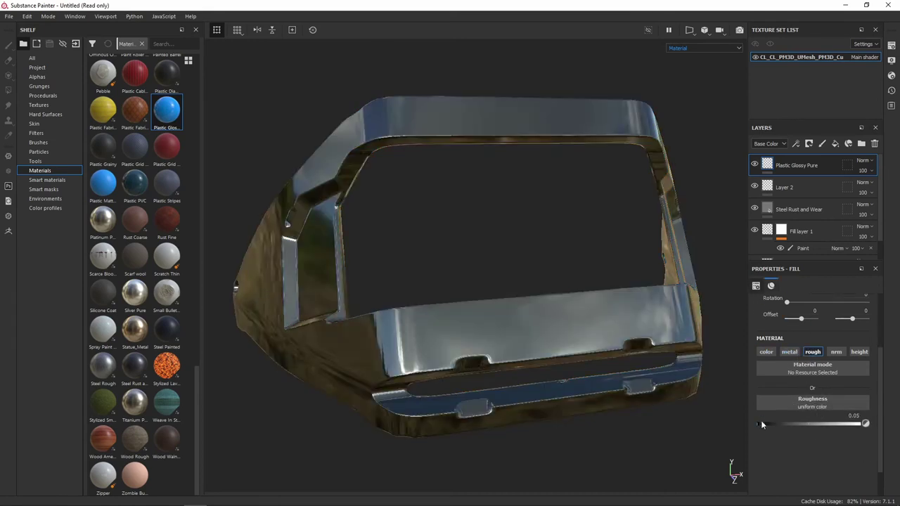
{"action": "left_click_drag", "start_coordinate": [761, 424], "coordinate": [755, 426]}
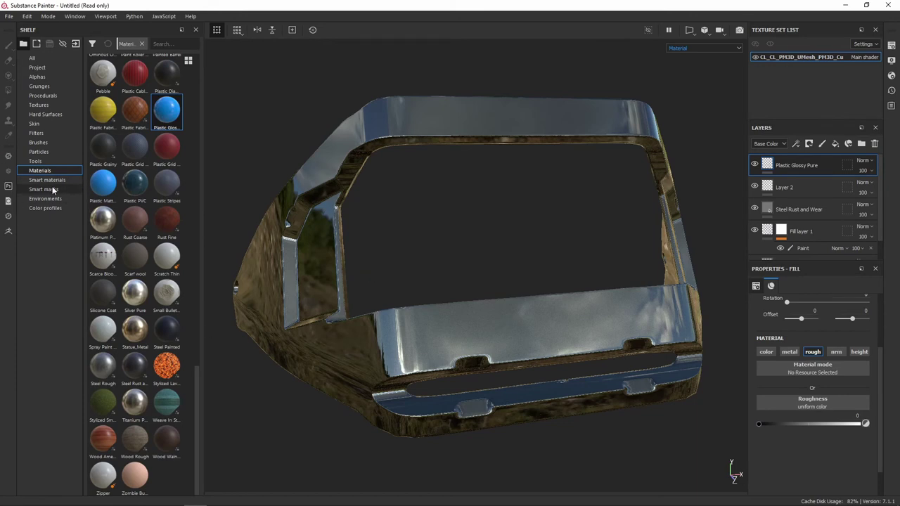
{"action": "left_click", "coordinate": [73, 188]}
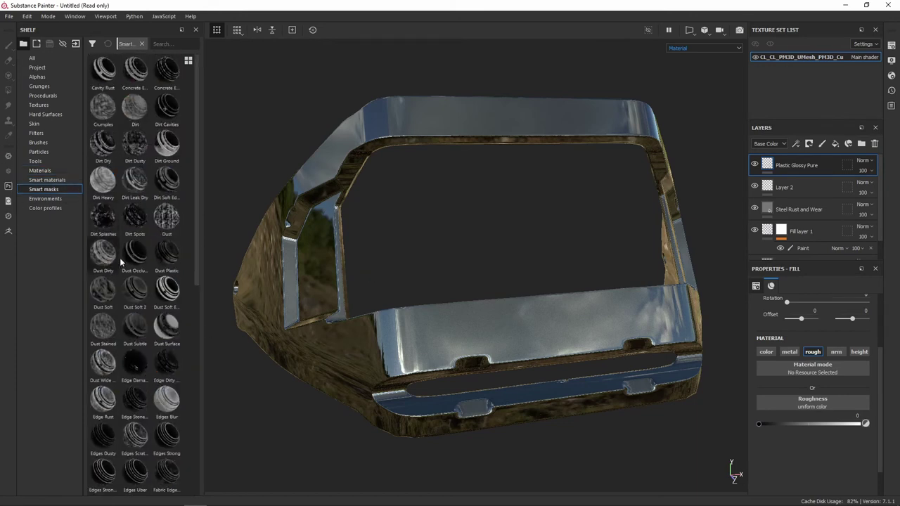
- Try the Moss smart mask, undo it, and apply the Occlusion smart mask to the plastic layer instead
{"action": "scroll", "coordinate": [141, 275], "scroll_direction": "down", "scroll_amount": 3}
{"action": "scroll", "coordinate": [152, 296], "scroll_direction": "down", "scroll_amount": 4}
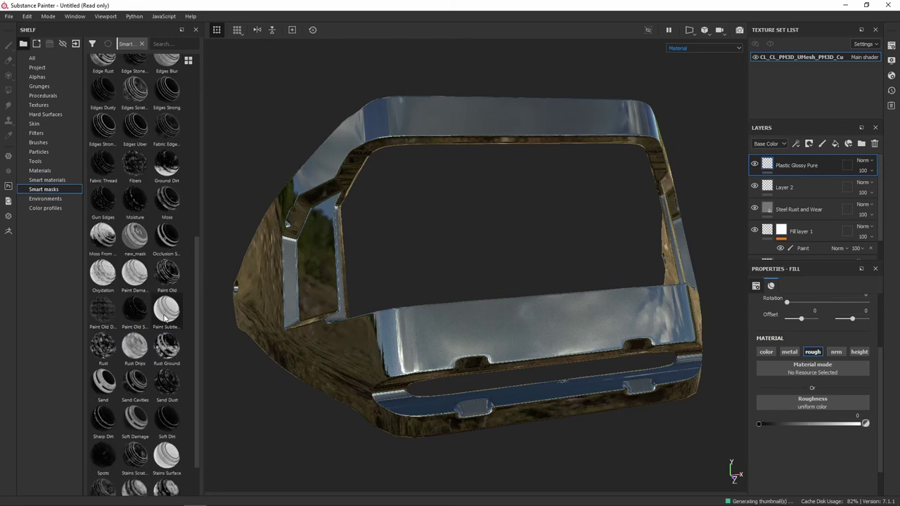
{"action": "scroll", "coordinate": [169, 323], "scroll_direction": "down", "scroll_amount": 4}
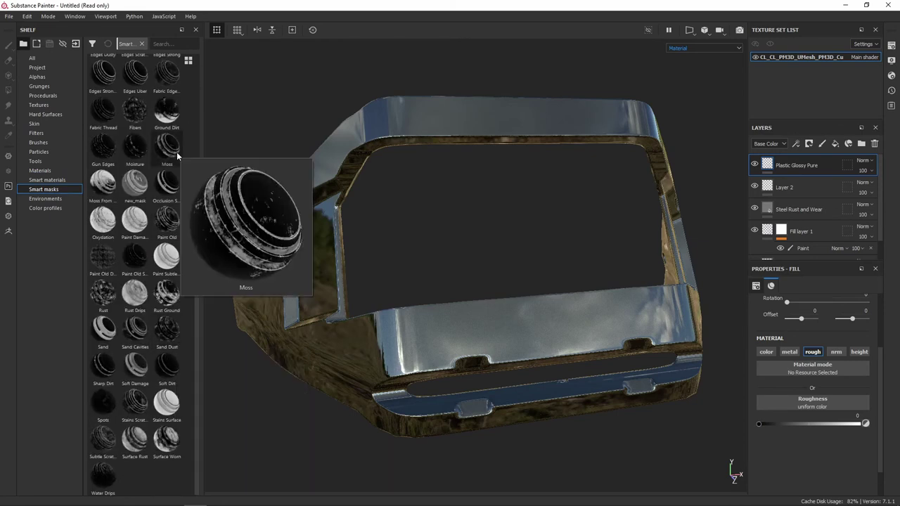
{"action": "mouse_move", "coordinate": [176, 152]}
{"action": "left_mouse_down"}
{"action": "mouse_move", "coordinate": [431, 119]}
{"action": "mouse_move", "coordinate": [815, 167]}
{"action": "left_mouse_up"}
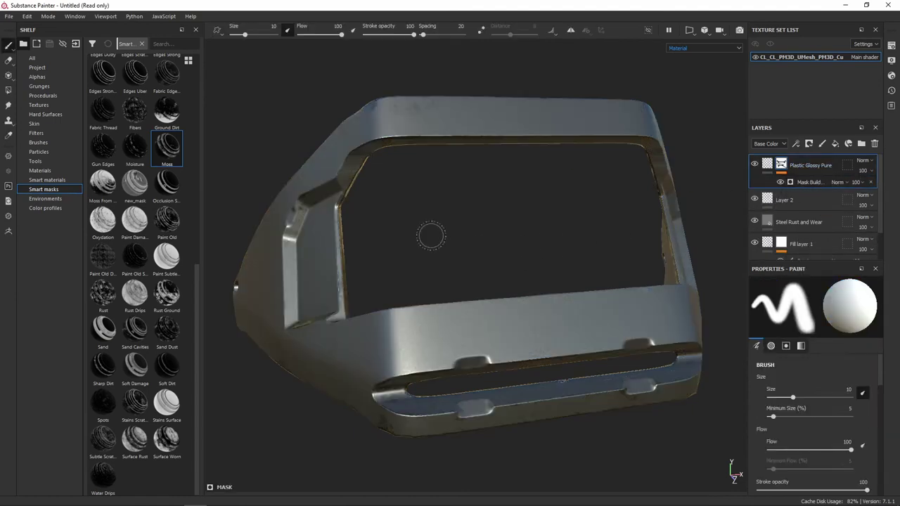
{"action": "mouse_move", "coordinate": [428, 235]}
{"action": "left_mouse_down", "text": "alt"}
{"action": "mouse_move", "coordinate": [464, 249]}
{"action": "mouse_move", "coordinate": [443, 215]}
{"action": "mouse_move", "coordinate": [458, 229]}
{"action": "mouse_move", "coordinate": [452, 251]}
{"action": "left_mouse_up", "text": "alt"}
{"action": "key", "text": "Delete"}
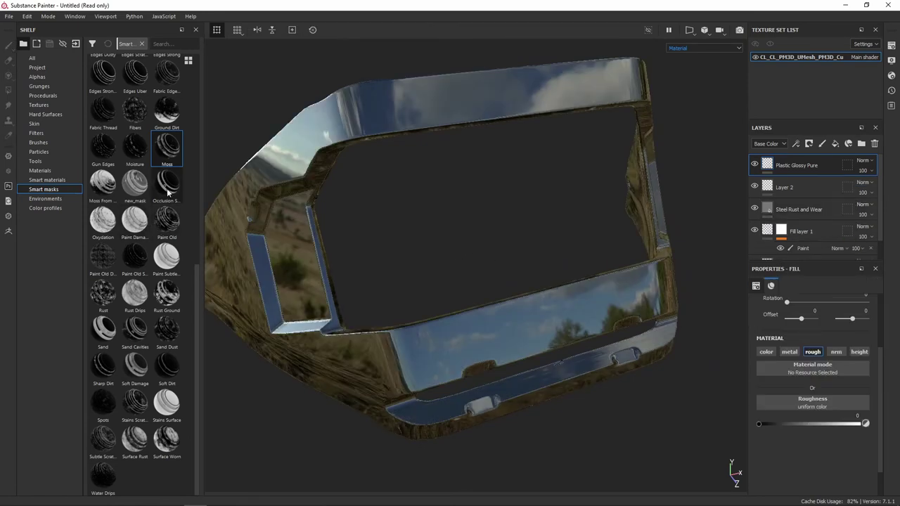
{"action": "left_click_drag", "start_coordinate": [166, 184], "coordinate": [791, 175]}
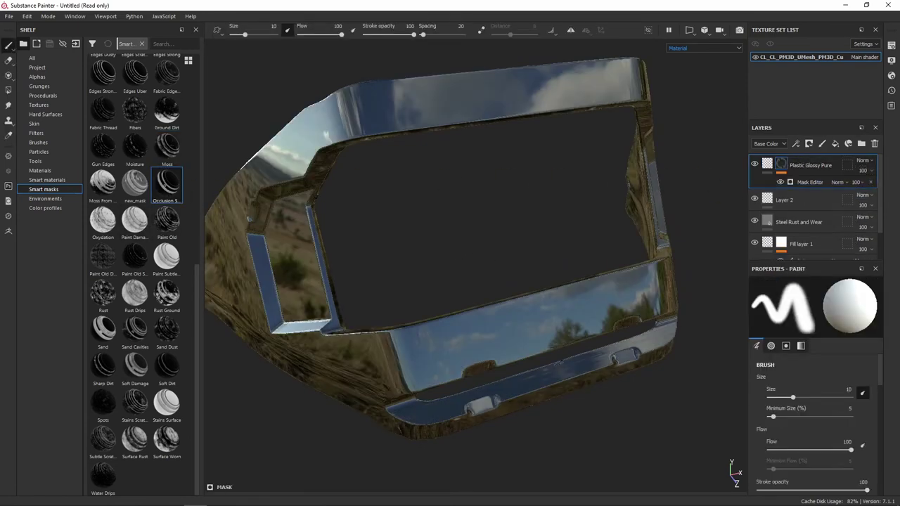
{"action": "mouse_move", "coordinate": [451, 245]}
{"action": "left_mouse_down", "text": "alt"}
{"action": "mouse_move", "coordinate": [446, 198]}
{"action": "mouse_move", "coordinate": [453, 213]}
{"action": "left_mouse_up", "text": "alt"}
{"action": "mouse_move", "coordinate": [475, 263]}
{"action": "right_mouse_down", "text": "shift"}
{"action": "mouse_move", "coordinate": [553, 237]}
{"action": "mouse_move", "coordinate": [510, 247]}
{"action": "right_mouse_up", "text": "shift"}
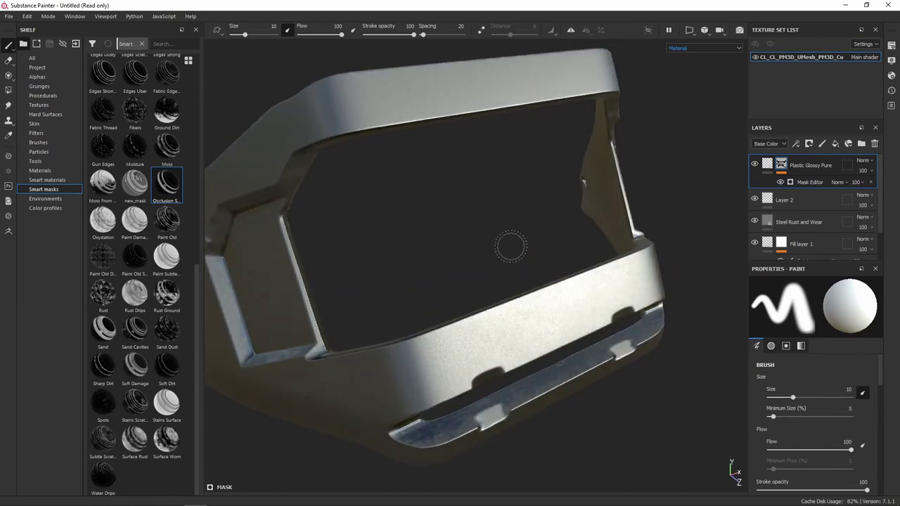
{"action": "left_click", "coordinate": [890, 61]}
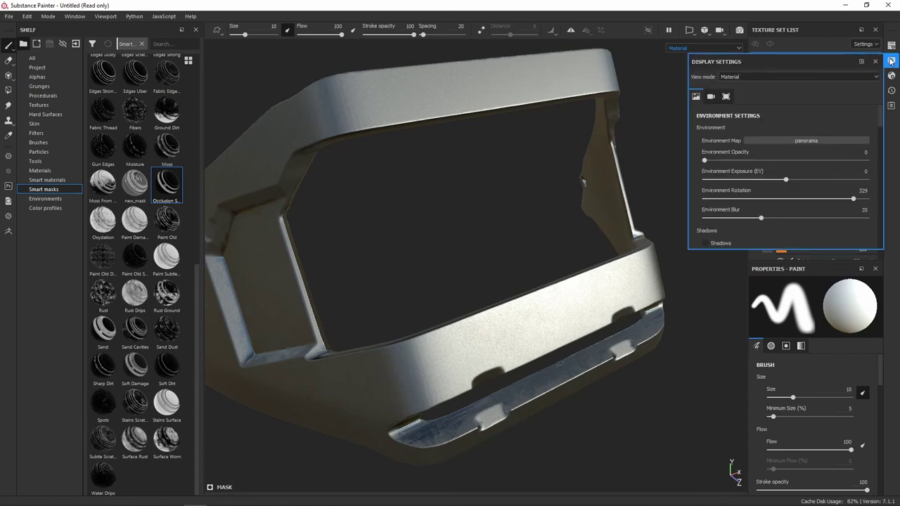
- Light the viewport with the Studio 05 environment map rotated to 176, then close Display Settings
{"action": "left_click", "coordinate": [815, 141]}
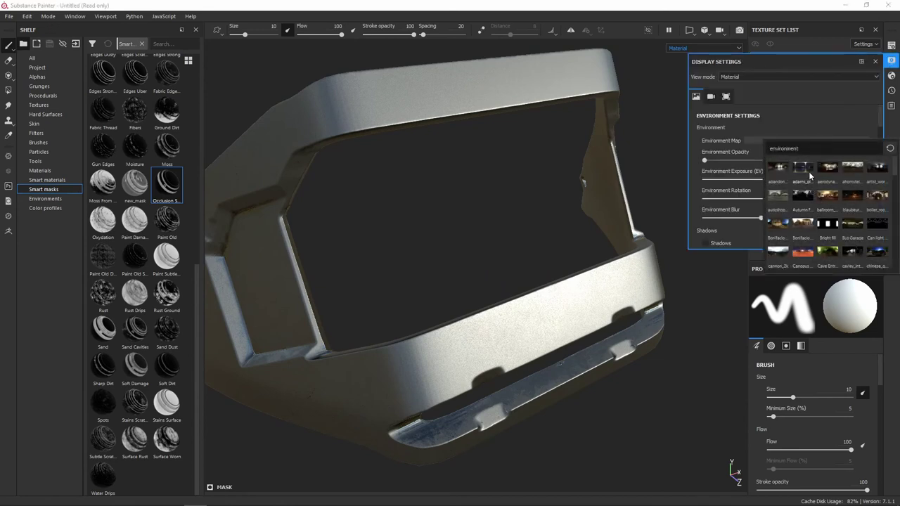
{"action": "type", "text": "studio"}
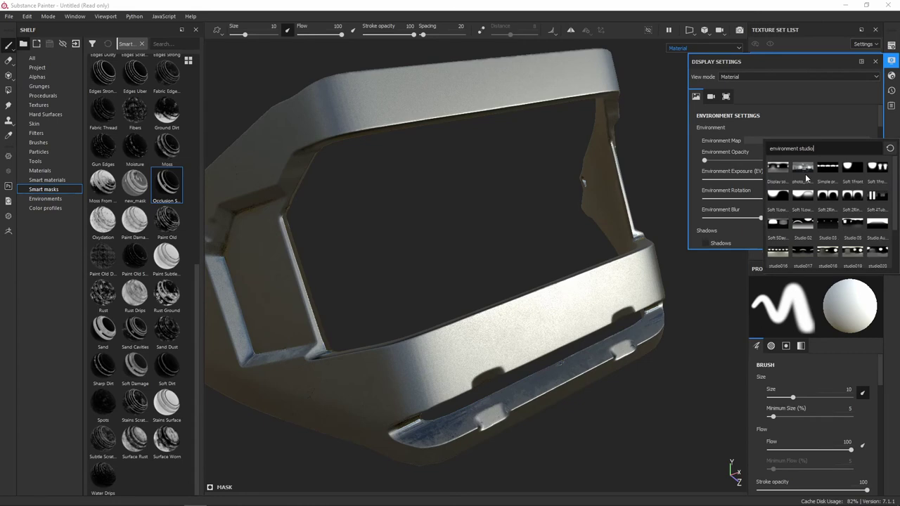
{"action": "left_click", "coordinate": [848, 226]}
{"action": "mouse_move", "coordinate": [454, 257]}
{"action": "right_mouse_down", "text": "shift"}
{"action": "mouse_move", "coordinate": [485, 243]}
{"action": "mouse_move", "coordinate": [426, 255]}
{"action": "right_mouse_up", "text": "shift"}
{"action": "mouse_move", "coordinate": [426, 255]}
{"action": "left_mouse_down", "text": "alt"}
{"action": "mouse_move", "coordinate": [458, 203]}
{"action": "mouse_move", "coordinate": [491, 197]}
{"action": "left_mouse_up", "text": "alt"}
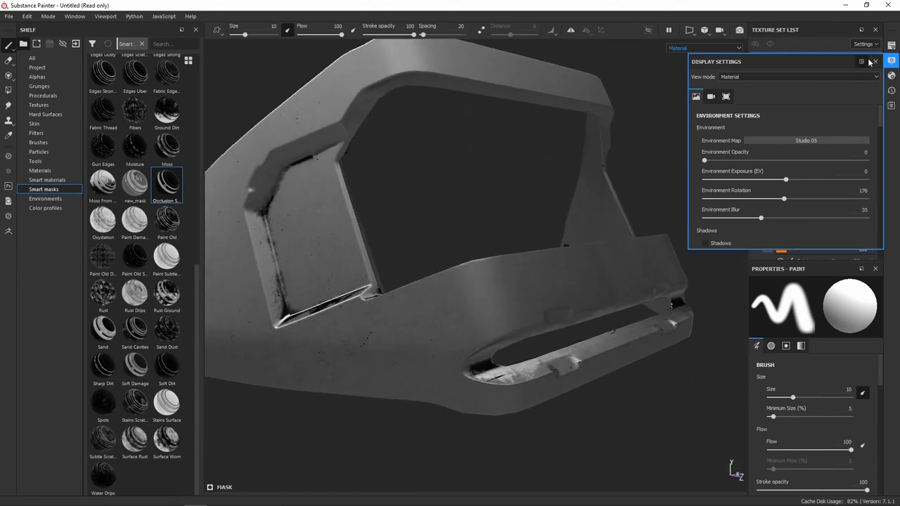
{"action": "left_click", "coordinate": [874, 62]}
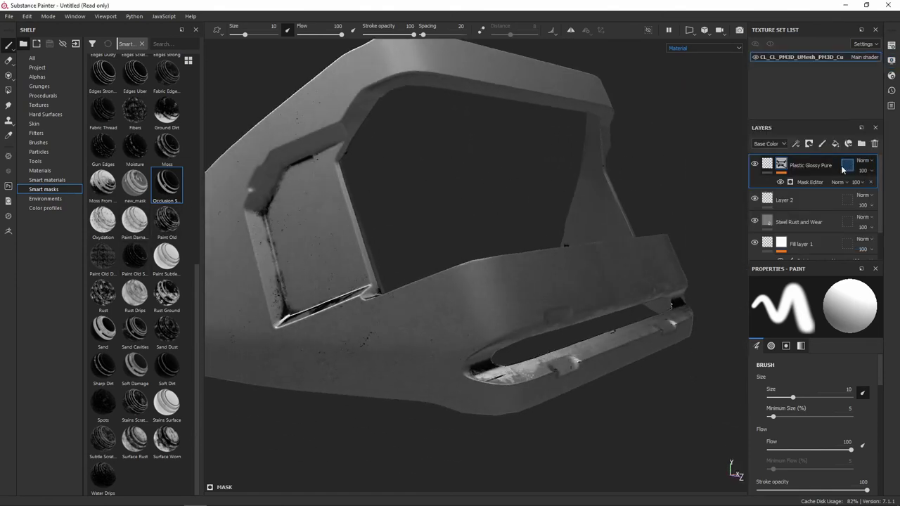
- Add a black mask to Plastic Glossy Pure, then delete that layer and Layer 2
{"action": "right_click", "coordinate": [785, 172]}
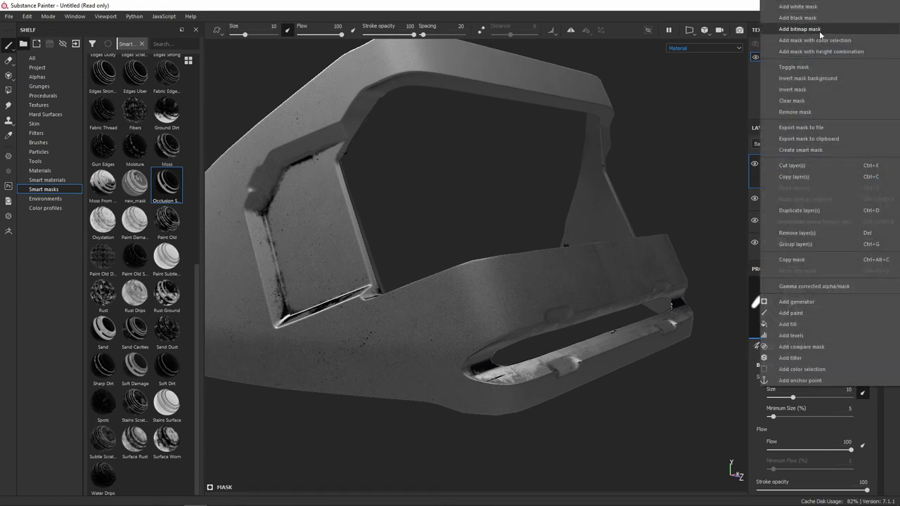
{"action": "left_click", "coordinate": [811, 100]}
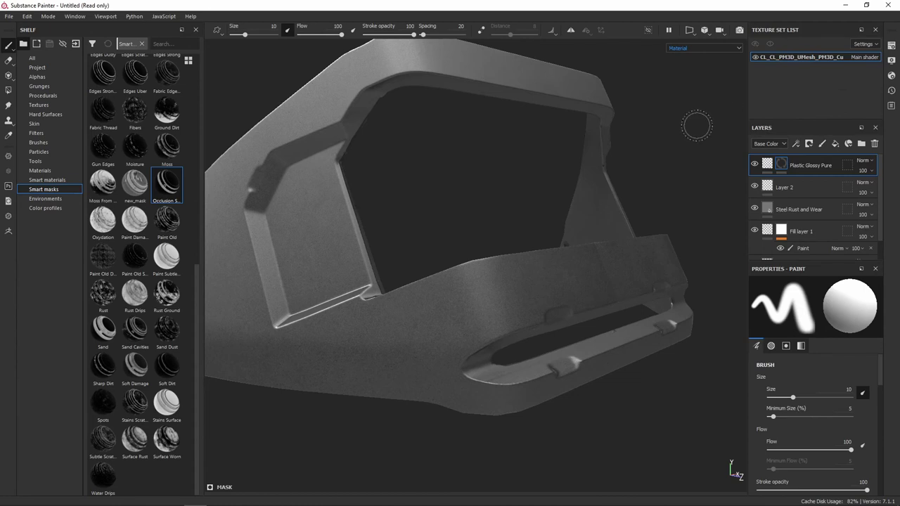
{"action": "mouse_move", "coordinate": [513, 209]}
{"action": "left_mouse_down", "text": "alt"}
{"action": "mouse_move", "coordinate": [462, 185]}
{"action": "mouse_move", "coordinate": [476, 207]}
{"action": "left_mouse_up", "text": "alt"}
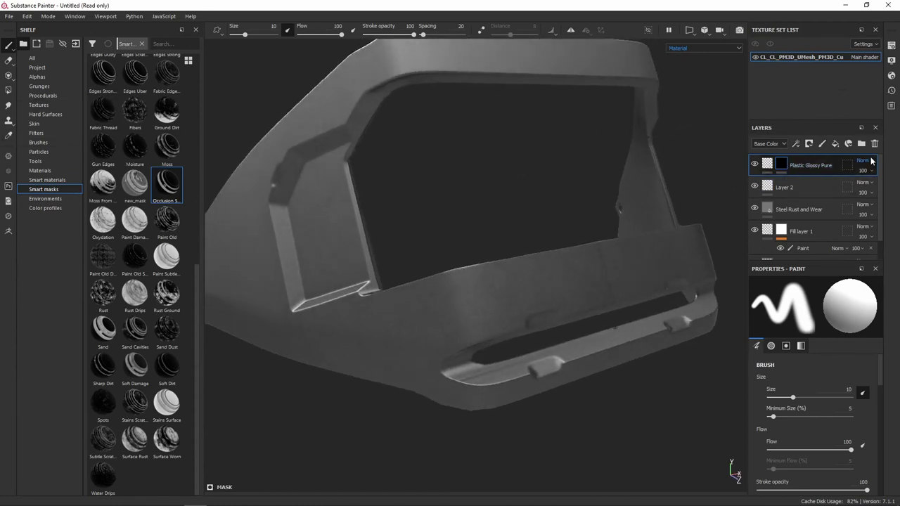
{"action": "left_click", "coordinate": [874, 144]}
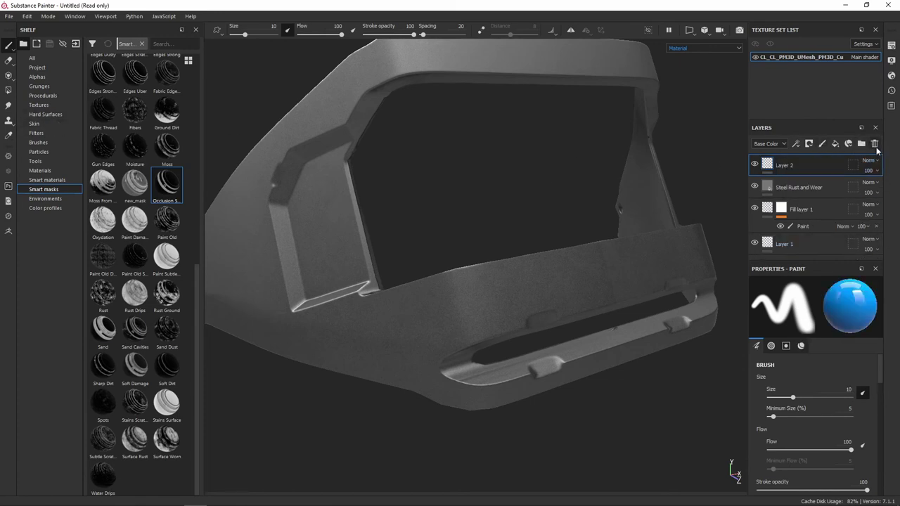
{"action": "left_click", "coordinate": [875, 143]}
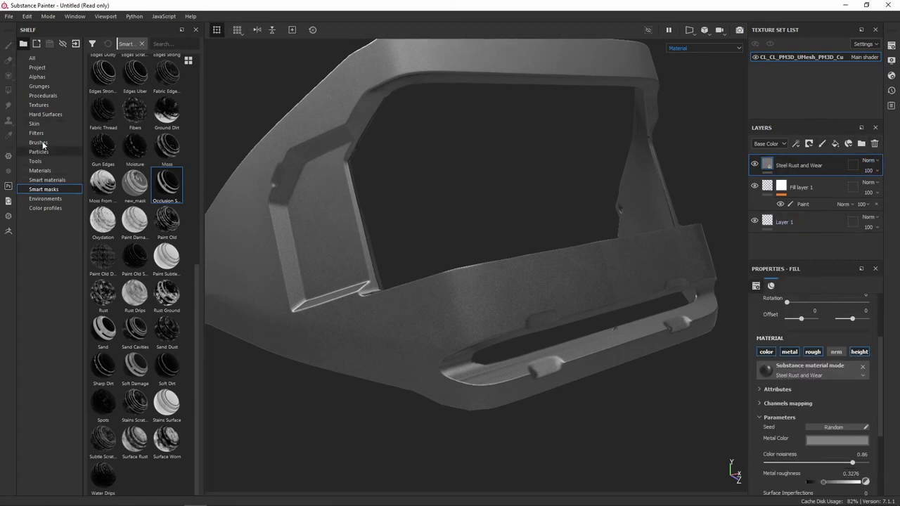
- Apply a fresh Plastic Glossy Pure layer to the mesh with colour and metal channels off
{"action": "left_click", "coordinate": [47, 173]}
{"action": "scroll", "coordinate": [140, 140], "scroll_direction": "down", "scroll_amount": 5}
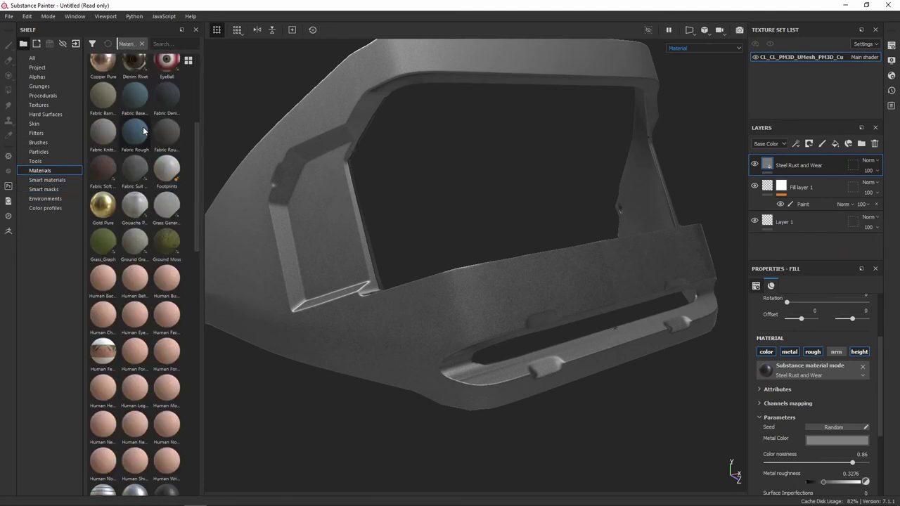
{"action": "scroll", "coordinate": [149, 137], "scroll_direction": "down", "scroll_amount": 3}
{"action": "scroll", "coordinate": [162, 183], "scroll_direction": "down", "scroll_amount": 3}
{"action": "scroll", "coordinate": [178, 237], "scroll_direction": "down", "scroll_amount": 3}
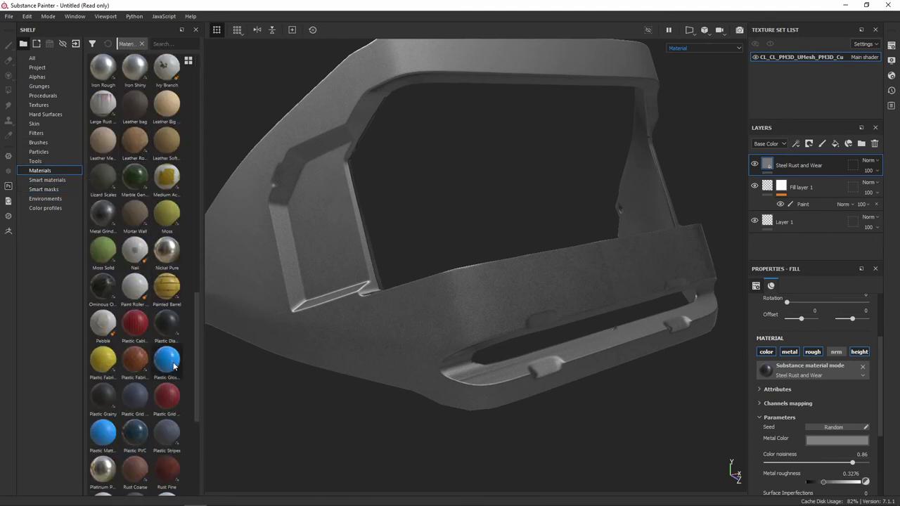
{"action": "left_click_drag", "start_coordinate": [174, 366], "coordinate": [490, 300]}
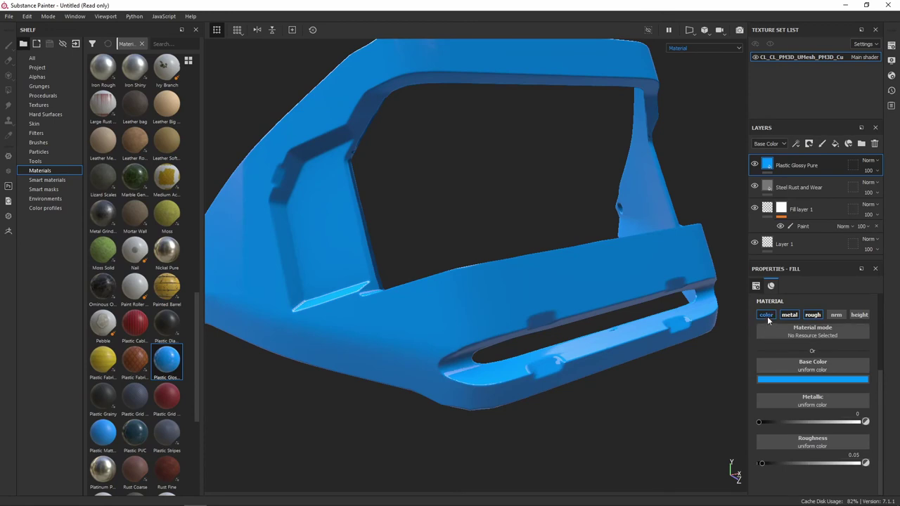
{"action": "left_click", "coordinate": [766, 315]}
{"action": "left_click", "coordinate": [787, 315]}
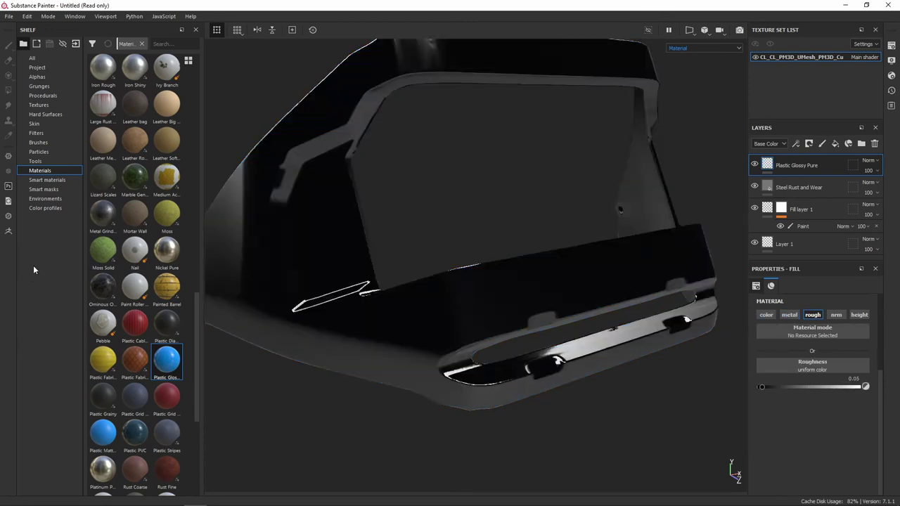
{"action": "left_click", "coordinate": [45, 189]}
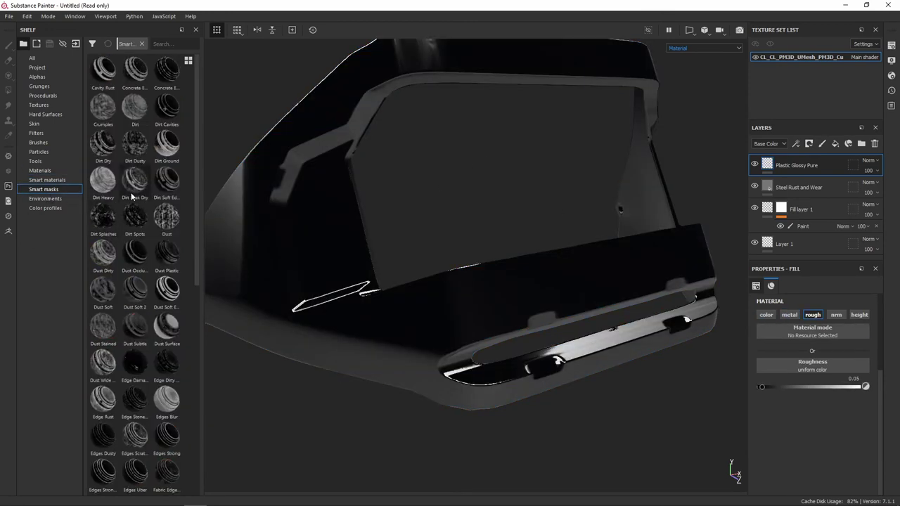
- Apply the Dirt Leak Dry smart mask to the Plastic Glossy Pure layer and inspect the result
{"action": "left_click_drag", "start_coordinate": [138, 189], "coordinate": [810, 169]}
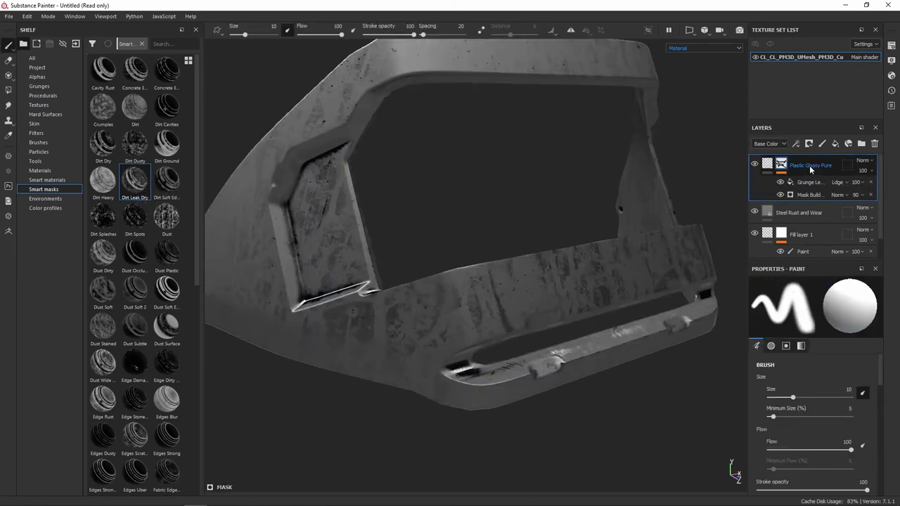
{"action": "mouse_move", "coordinate": [502, 177]}
{"action": "left_mouse_down", "text": "alt"}
{"action": "mouse_move", "coordinate": [482, 225]}
{"action": "mouse_move", "coordinate": [433, 211]}
{"action": "left_mouse_up", "text": "alt"}
{"action": "mouse_move", "coordinate": [433, 211]}
{"action": "right_mouse_down", "text": "shift"}
{"action": "mouse_move", "coordinate": [410, 204]}
{"action": "mouse_move", "coordinate": [440, 201]}
{"action": "mouse_move", "coordinate": [406, 214]}
{"action": "mouse_move", "coordinate": [415, 217]}
{"action": "right_mouse_up", "text": "shift"}
{"action": "mouse_move", "coordinate": [399, 210]}
{"action": "left_mouse_down", "text": "alt"}
{"action": "mouse_move", "coordinate": [351, 207]}
{"action": "mouse_move", "coordinate": [394, 173]}
{"action": "mouse_move", "coordinate": [439, 164]}
{"action": "mouse_move", "coordinate": [492, 210]}
{"action": "mouse_move", "coordinate": [538, 231]}
{"action": "mouse_move", "coordinate": [560, 192]}
{"action": "mouse_move", "coordinate": [518, 173]}
{"action": "mouse_move", "coordinate": [466, 263]}
{"action": "left_mouse_up", "text": "alt"}
{"action": "mouse_move", "coordinate": [466, 263]}
{"action": "right_mouse_down", "text": "shift"}
{"action": "mouse_move", "coordinate": [518, 253]}
{"action": "mouse_move", "coordinate": [486, 258]}
{"action": "right_mouse_up", "text": "shift"}
{"action": "mouse_move", "coordinate": [486, 258]}
{"action": "left_mouse_down", "text": "alt"}
{"action": "mouse_move", "coordinate": [496, 260]}
{"action": "mouse_move", "coordinate": [496, 207]}
{"action": "left_mouse_up", "text": "alt"}
{"action": "right_click_drag", "start_coordinate": [496, 206], "coordinate": [535, 211], "text": "alt"}
{"action": "middle_click_drag", "start_coordinate": [534, 211], "coordinate": [563, 176], "text": "alt"}
{"action": "left_click_drag", "start_coordinate": [563, 175], "coordinate": [492, 245], "text": "alt"}
- Check the model's top face, then select the Grunge Leak fill inside the plastic mask
{"action": "left_click_drag", "start_coordinate": [357, 289], "coordinate": [365, 266], "text": "alt"}
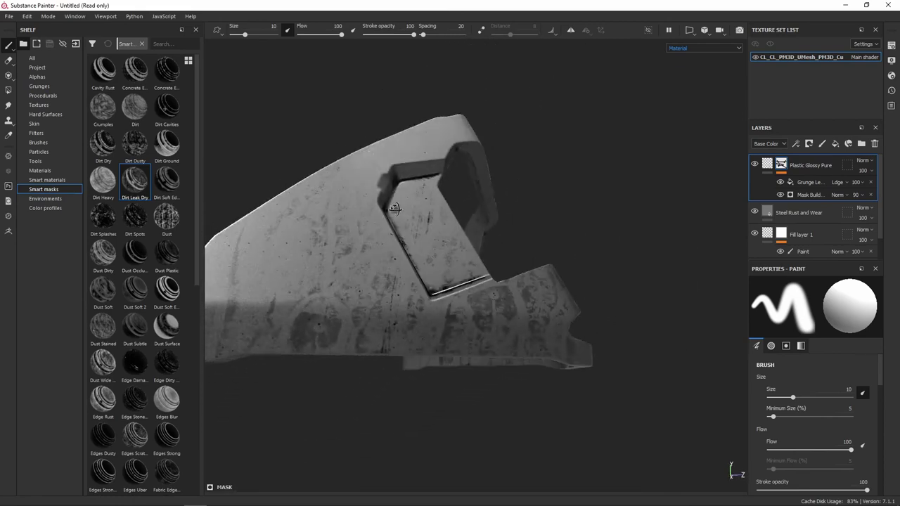
{"action": "right_click_drag", "start_coordinate": [364, 266], "coordinate": [382, 270], "text": "shift"}
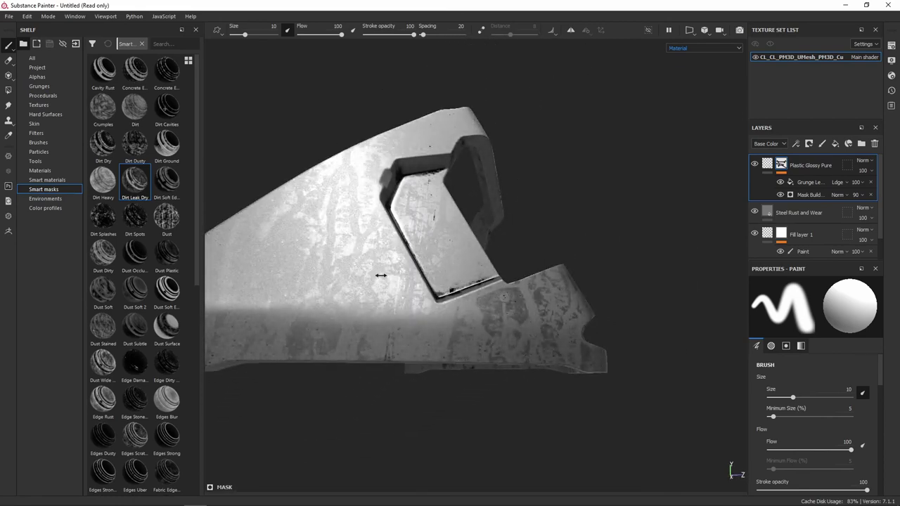
{"action": "mouse_move", "coordinate": [382, 269]}
{"action": "left_mouse_down", "text": "alt"}
{"action": "mouse_move", "coordinate": [390, 265]}
{"action": "mouse_move", "coordinate": [297, 331]}
{"action": "mouse_move", "coordinate": [318, 324]}
{"action": "left_mouse_up", "text": "alt"}
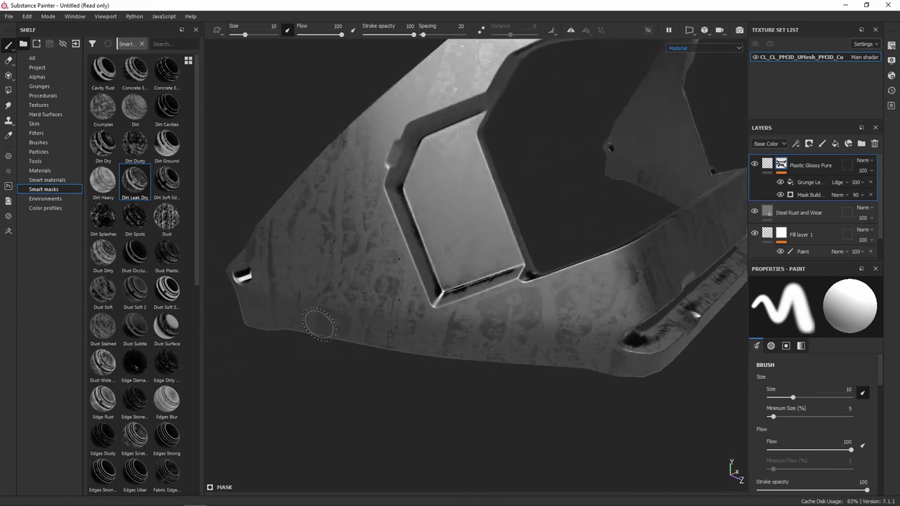
{"action": "left_click", "coordinate": [808, 183]}
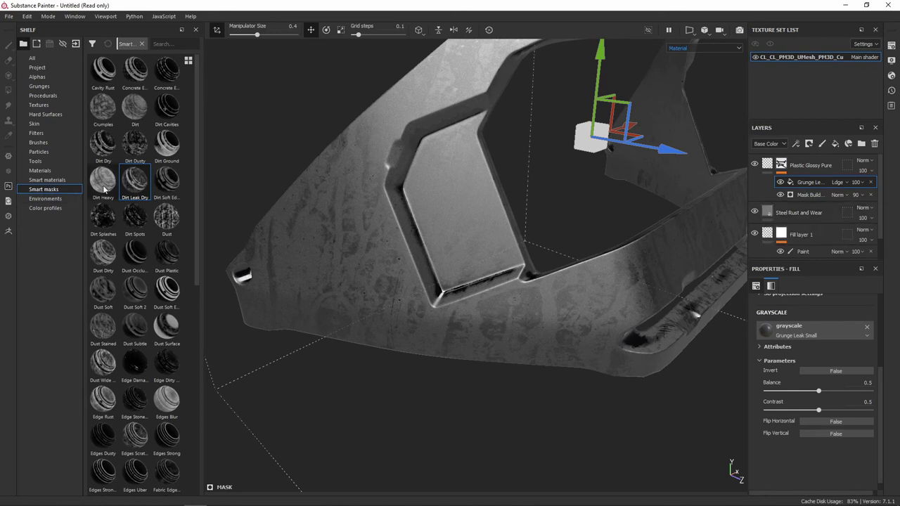
- Tune the Grunge Leak fill to balance 0.38 and contrast 0.02, then add a Curvature dirt smart mask
{"action": "left_click_drag", "start_coordinate": [817, 392], "coordinate": [838, 398]}
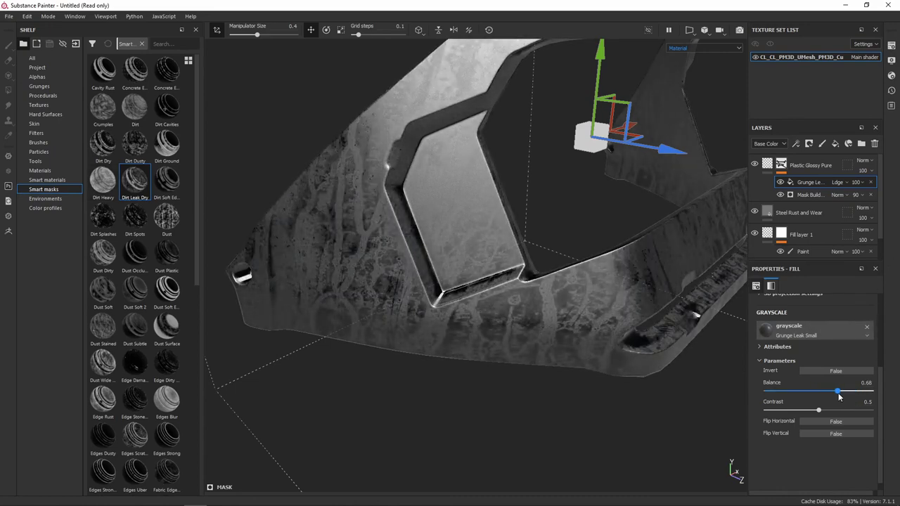
{"action": "left_click_drag", "start_coordinate": [506, 217], "coordinate": [465, 226], "text": "alt"}
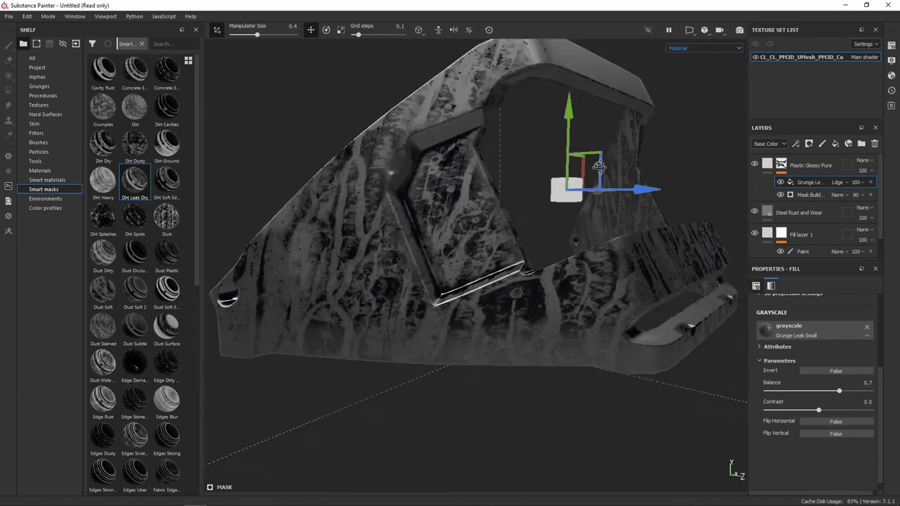
{"action": "mouse_move", "coordinate": [465, 226]}
{"action": "right_mouse_down", "text": "shift"}
{"action": "mouse_move", "coordinate": [428, 233]}
{"action": "mouse_move", "coordinate": [435, 236]}
{"action": "right_mouse_up", "text": "shift"}
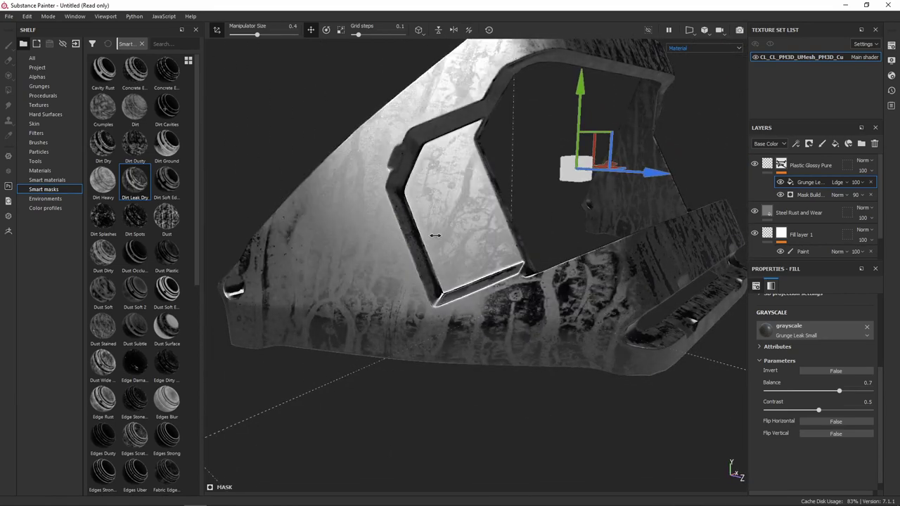
{"action": "left_click_drag", "start_coordinate": [815, 414], "coordinate": [767, 413]}
{"action": "mouse_move", "coordinate": [448, 253]}
{"action": "right_mouse_down", "text": "shift"}
{"action": "mouse_move", "coordinate": [482, 248]}
{"action": "mouse_move", "coordinate": [492, 281]}
{"action": "mouse_move", "coordinate": [478, 285]}
{"action": "mouse_move", "coordinate": [527, 249]}
{"action": "right_mouse_up", "text": "shift"}
{"action": "mouse_move", "coordinate": [841, 392]}
{"action": "left_mouse_down"}
{"action": "mouse_move", "coordinate": [853, 391]}
{"action": "mouse_move", "coordinate": [806, 391]}
{"action": "mouse_move", "coordinate": [814, 393]}
{"action": "left_mouse_up"}
{"action": "mouse_move", "coordinate": [500, 279]}
{"action": "left_mouse_down", "text": "alt"}
{"action": "mouse_move", "coordinate": [441, 257]}
{"action": "mouse_move", "coordinate": [492, 236]}
{"action": "mouse_move", "coordinate": [478, 232]}
{"action": "left_mouse_up", "text": "alt"}
{"action": "left_click_drag", "start_coordinate": [166, 182], "coordinate": [790, 163]}
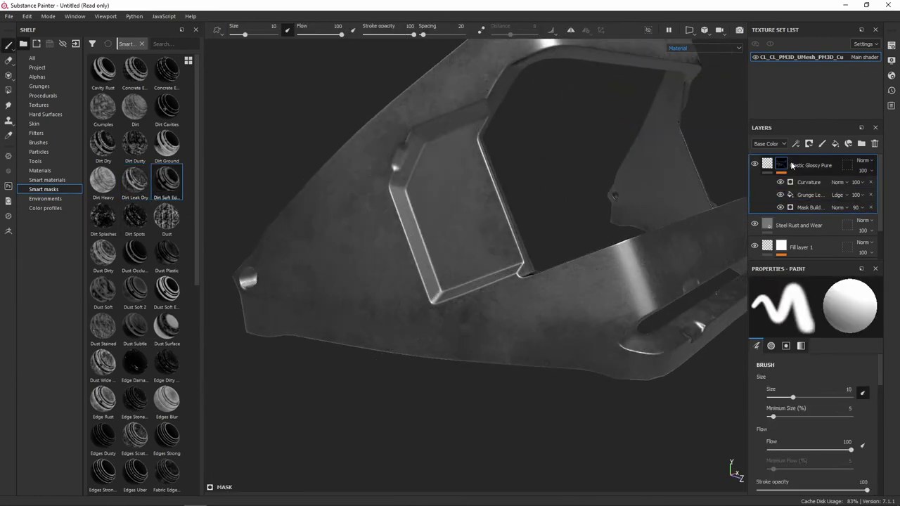
{"action": "mouse_move", "coordinate": [593, 155]}
{"action": "left_mouse_down", "text": "alt"}
{"action": "mouse_move", "coordinate": [570, 204]}
{"action": "mouse_move", "coordinate": [492, 211]}
{"action": "left_mouse_up", "text": "alt"}
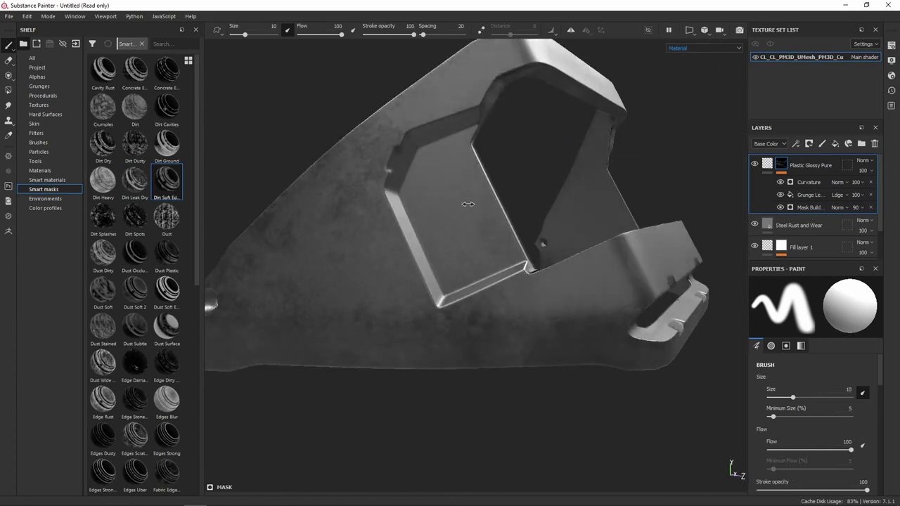
{"action": "right_click_drag", "start_coordinate": [492, 211], "coordinate": [438, 215], "text": "shift"}
{"action": "mouse_move", "coordinate": [438, 215]}
{"action": "left_mouse_down", "text": "alt"}
{"action": "mouse_move", "coordinate": [496, 232]}
{"action": "mouse_move", "coordinate": [375, 212]}
{"action": "mouse_move", "coordinate": [562, 242]}
{"action": "mouse_move", "coordinate": [576, 221]}
{"action": "mouse_move", "coordinate": [567, 185]}
{"action": "mouse_move", "coordinate": [581, 183]}
{"action": "left_mouse_up", "text": "alt"}
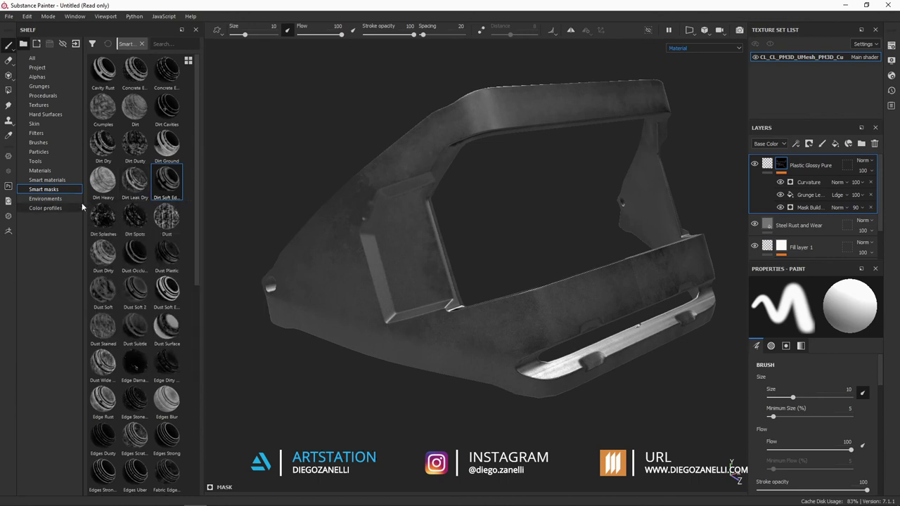
- Switch the shelf from smart masks to the Materials library and scroll through it
{"action": "left_click_drag", "start_coordinate": [371, 207], "coordinate": [491, 203], "text": "alt"}
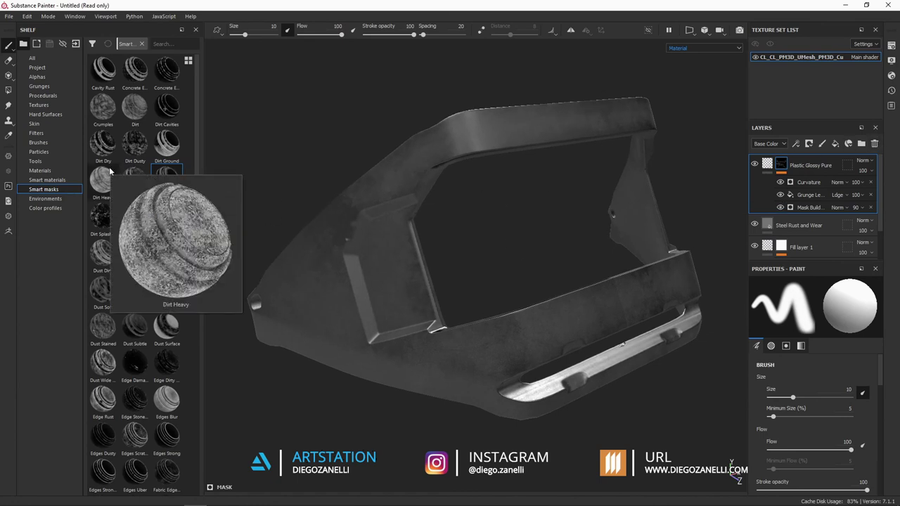
{"action": "left_click", "coordinate": [56, 171]}
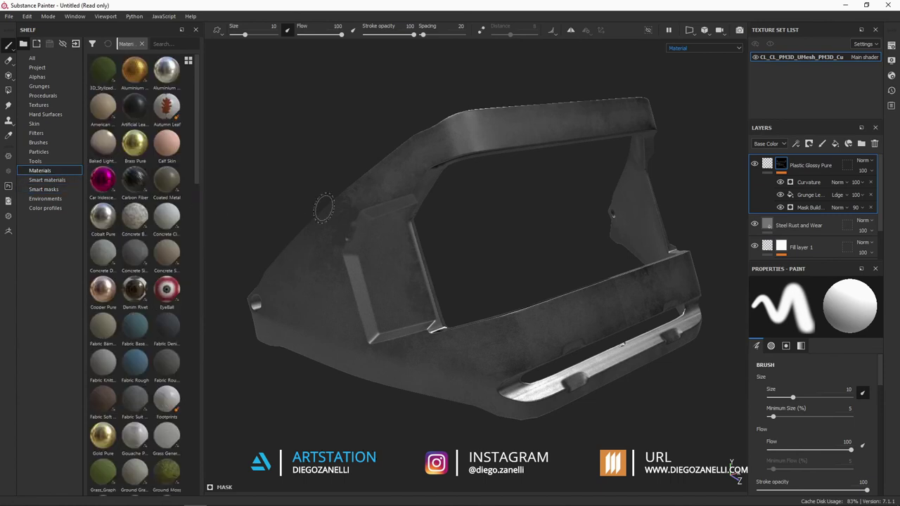
{"action": "left_click_drag", "start_coordinate": [518, 215], "coordinate": [528, 195], "text": "alt"}
{"action": "scroll", "coordinate": [822, 387], "scroll_direction": "down", "scroll_amount": 3}
{"action": "scroll", "coordinate": [834, 406], "scroll_direction": "down", "scroll_amount": 2}
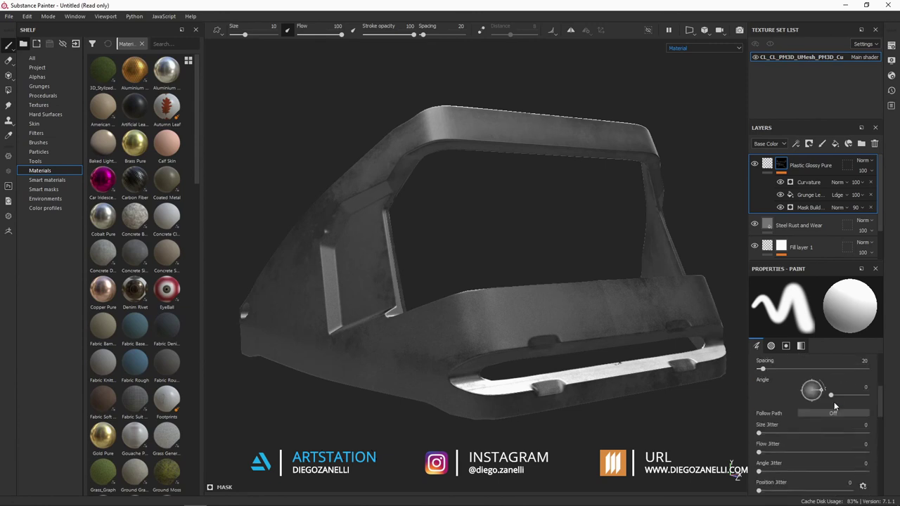
{"action": "scroll", "coordinate": [834, 406], "scroll_direction": "down", "scroll_amount": 3}
{"action": "scroll", "coordinate": [833, 407], "scroll_direction": "down", "scroll_amount": 2}
- Browse brush alphas without choosing one, then drag Plastic Glossy Pure toward the mesh
{"action": "left_click", "coordinate": [804, 380]}
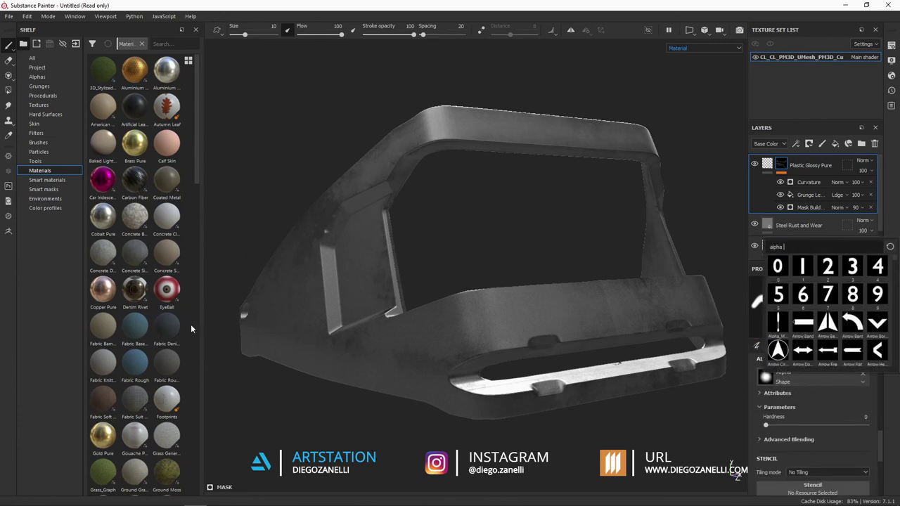
{"action": "left_click", "coordinate": [197, 160]}
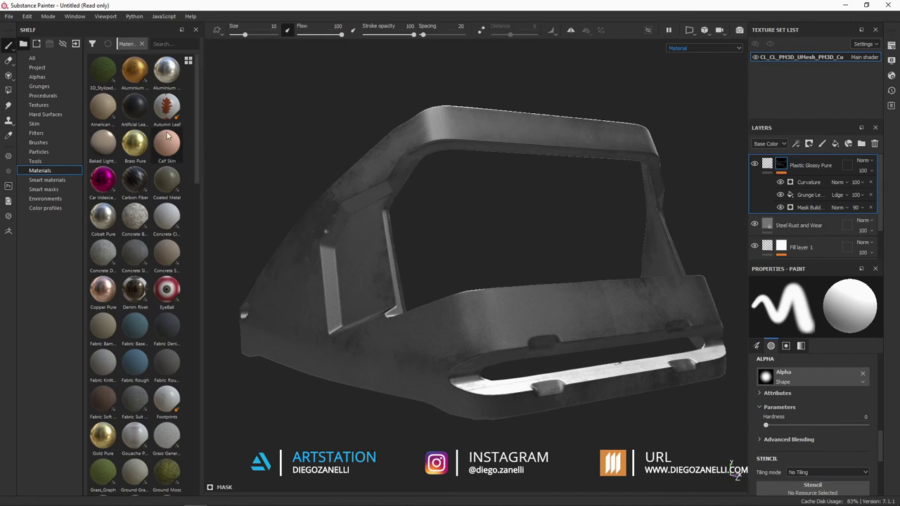
{"action": "left_click_drag", "start_coordinate": [198, 134], "coordinate": [206, 383]}
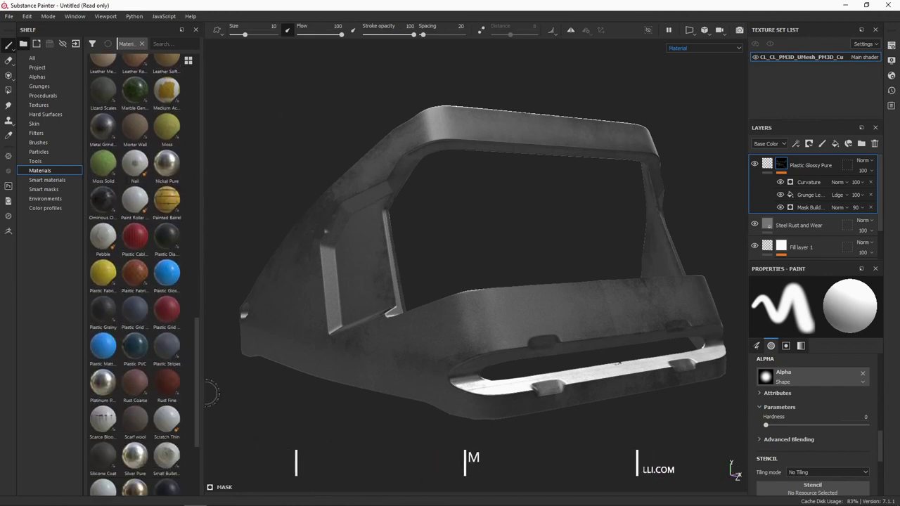
{"action": "mouse_move", "coordinate": [167, 274]}
{"action": "left_mouse_down"}
{"action": "mouse_move", "coordinate": [315, 244]}
{"action": "mouse_move", "coordinate": [360, 218]}
{"action": "mouse_move", "coordinate": [337, 316]}
{"action": "mouse_move", "coordinate": [209, 291]}
{"action": "left_mouse_up"}
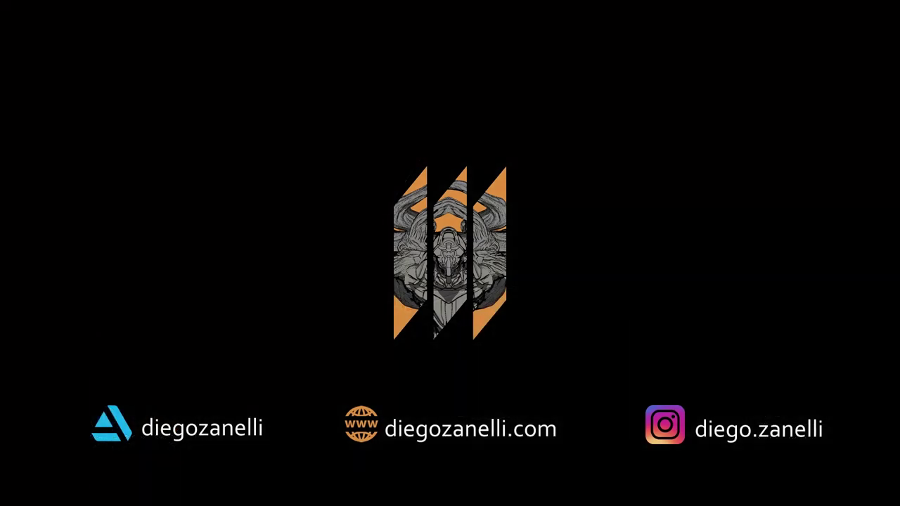